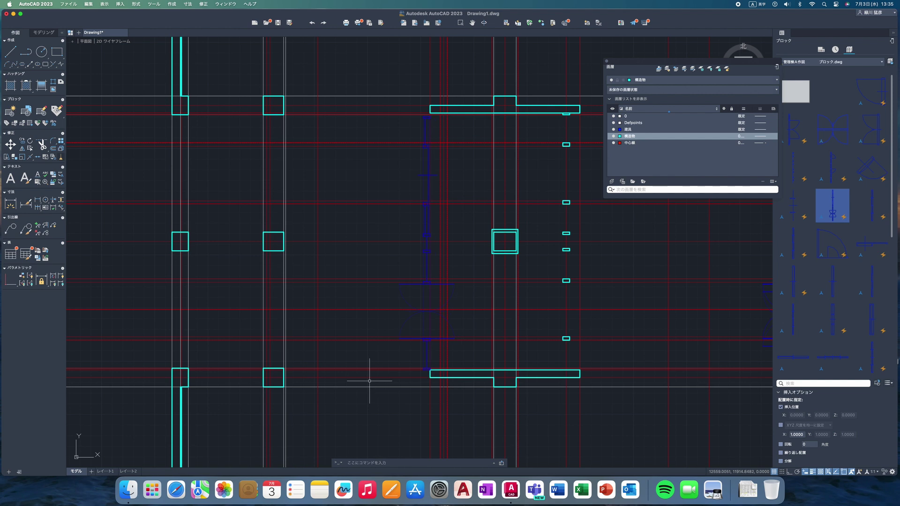
# Step: Pan and zoom to bring the door block and cyan wall outline into view
pyautogui.scroll(2, 425, 289)
pyautogui.scroll(2, 427, 245)
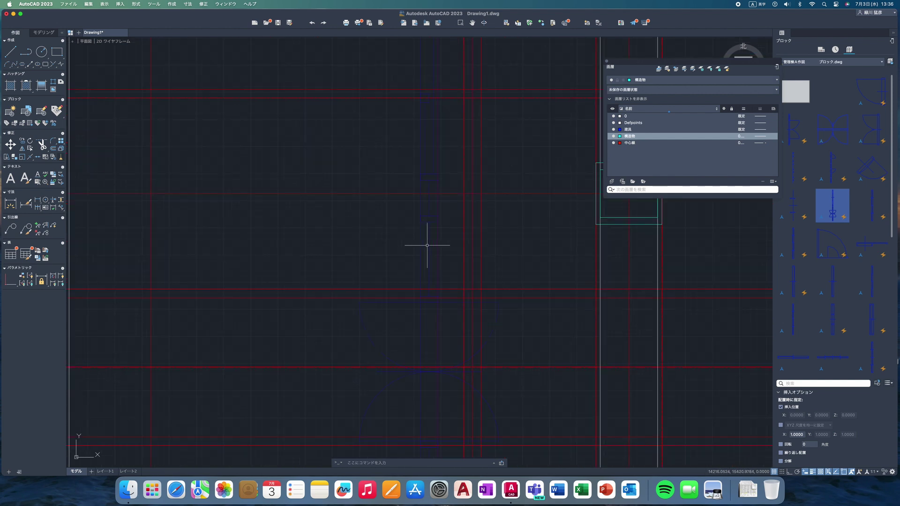
pyautogui.moveTo(476, 150); pyautogui.dragTo(452, 295, button='middle')
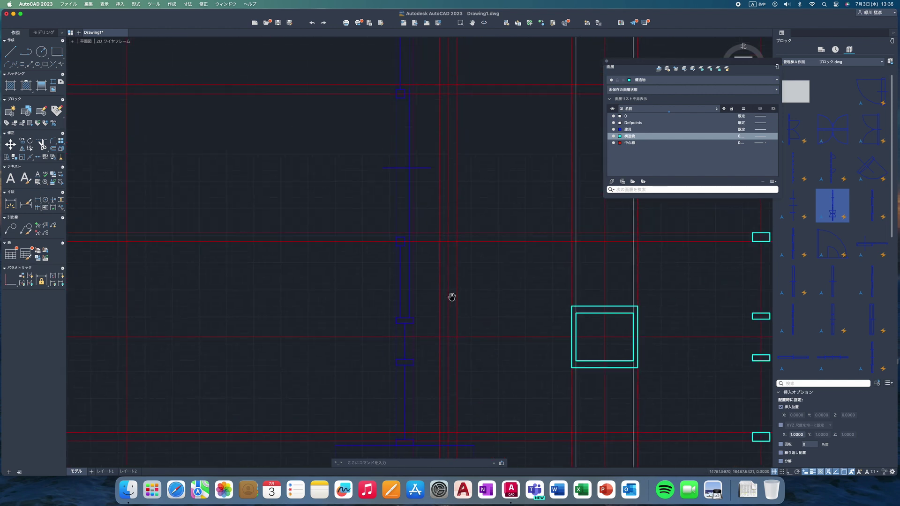
pyautogui.moveTo(466, 232)
pyautogui.mouseDown(button='middle')
pyautogui.moveTo(439, 357)
pyautogui.moveTo(440, 407)
pyautogui.mouseUp(button='middle')
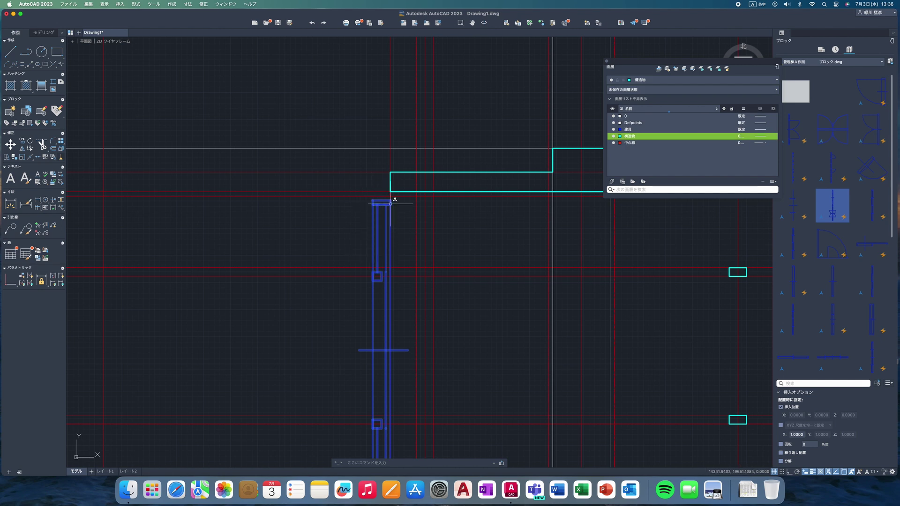
pyautogui.scroll(5, 390, 200)
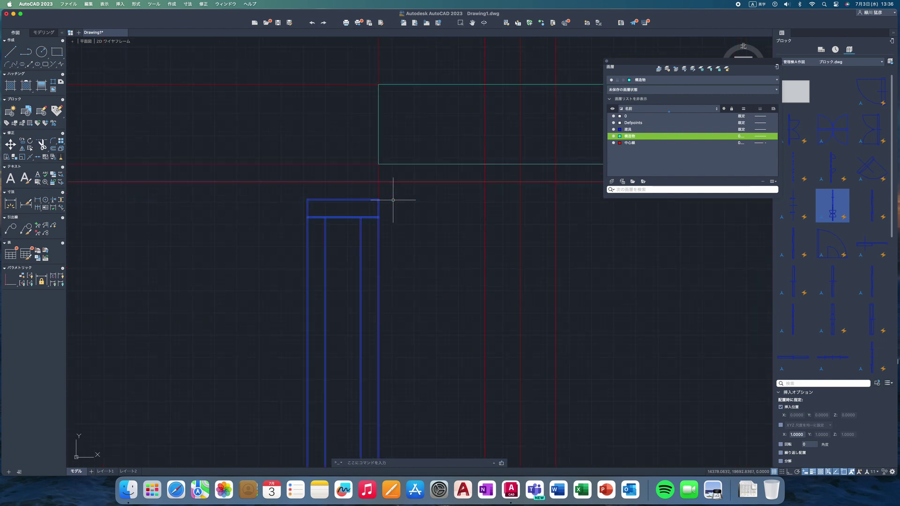
pyautogui.scroll(3, 375, 200)
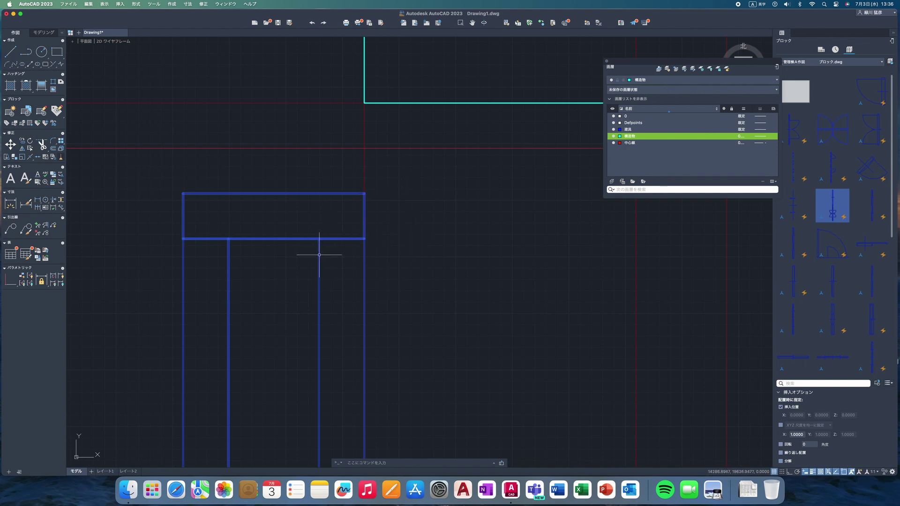
pyautogui.moveTo(393, 225); pyautogui.dragTo(316, 219, button='middle')
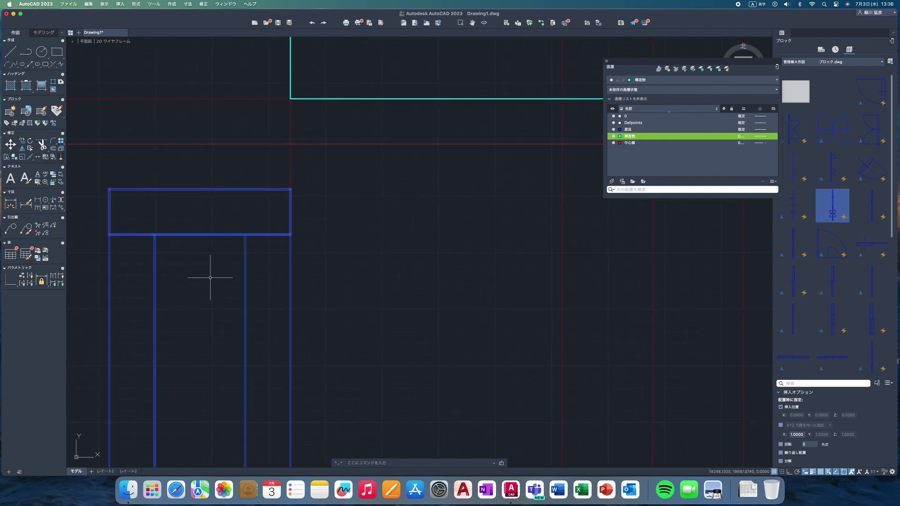
pyautogui.scroll(-6, 255, 345)
pyautogui.scroll(-2, 255, 345)
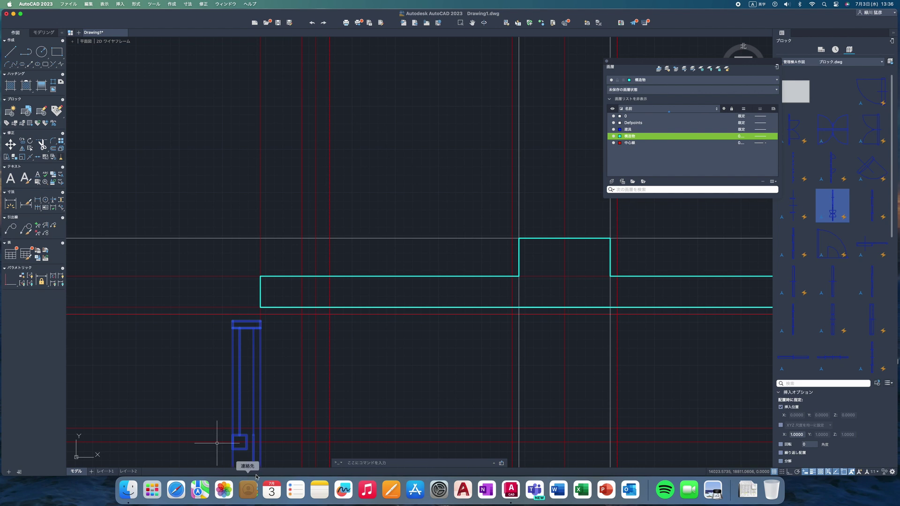
pyautogui.scroll(-3, 300, 394)
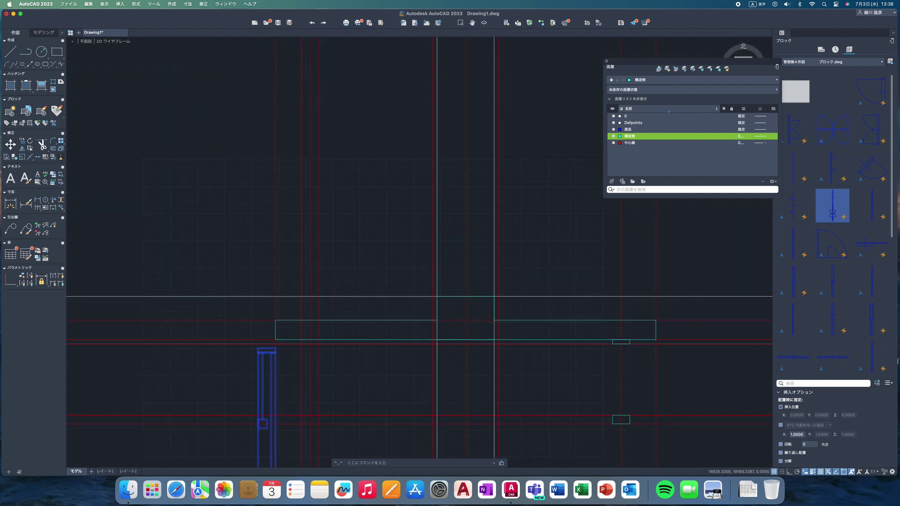
pyautogui.moveTo(297, 385); pyautogui.dragTo(350, 164, button='middle')
pyautogui.moveTo(355, 333)
pyautogui.mouseDown(button='middle')
pyautogui.moveTo(329, 281)
pyautogui.moveTo(327, 236)
pyautogui.mouseUp(button='middle')
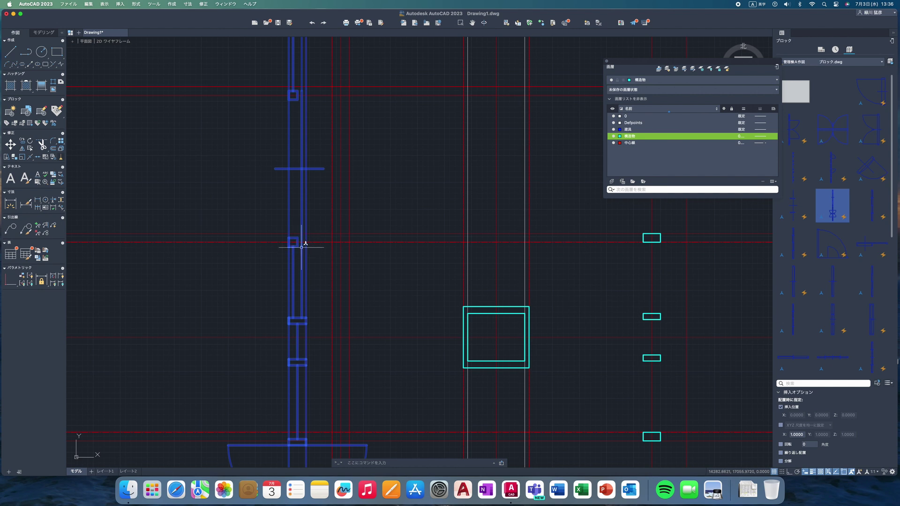
pyautogui.scroll(-4, 327, 322)
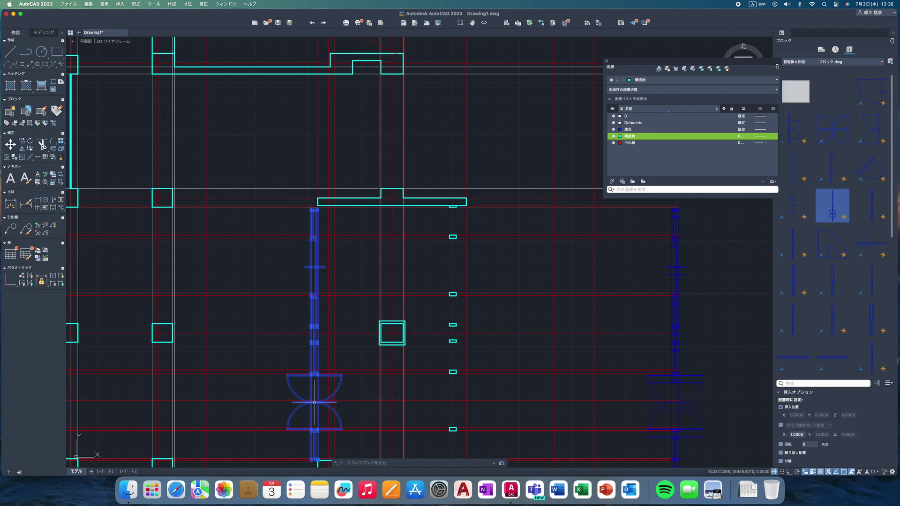
# Step: Move the door block's base point onto the corner of the cyan wall outline
pyautogui.moveTo(364, 411)
pyautogui.mouseDown(button='middle')
pyautogui.moveTo(410, 278)
pyautogui.moveTo(305, 273)
pyautogui.mouseUp(button='middle')
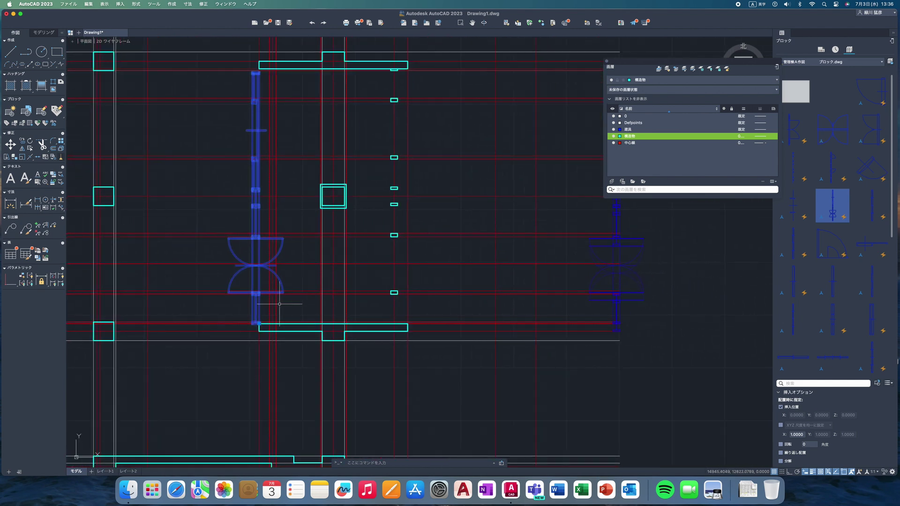
pyautogui.click(256, 323)
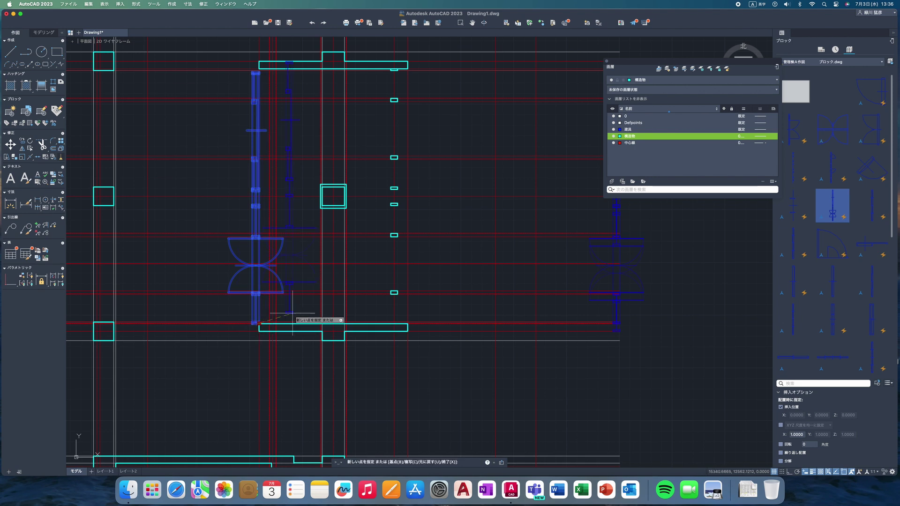
pyautogui.scroll(2, 280, 351)
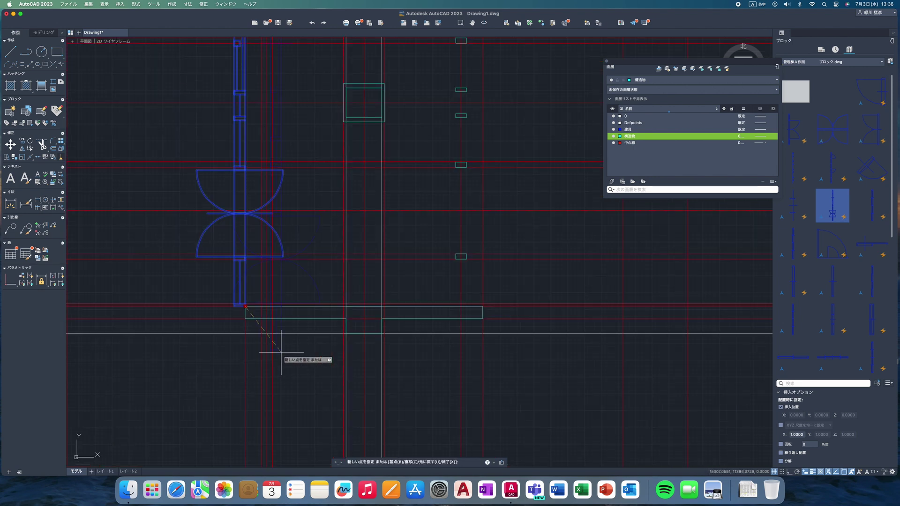
pyautogui.scroll(2, 282, 349)
pyautogui.scroll(2, 211, 263)
pyautogui.scroll(2, 244, 317)
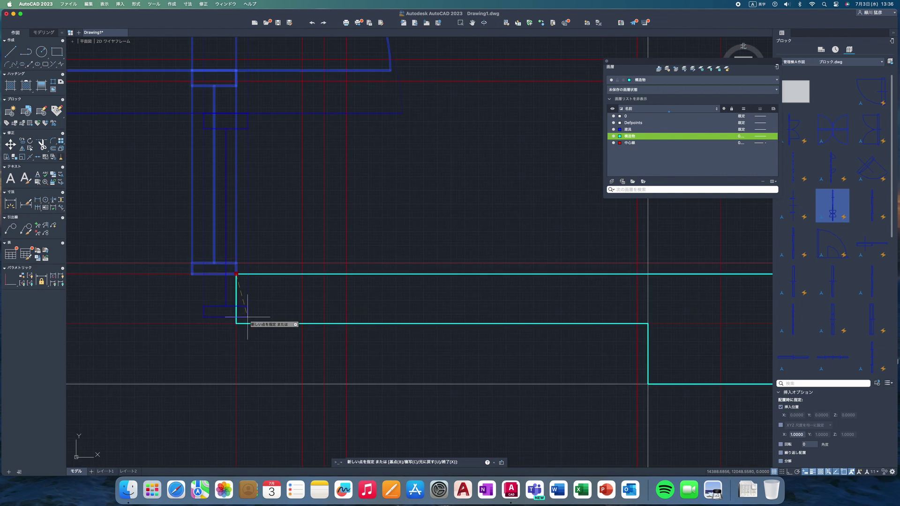
pyautogui.click(347, 273)
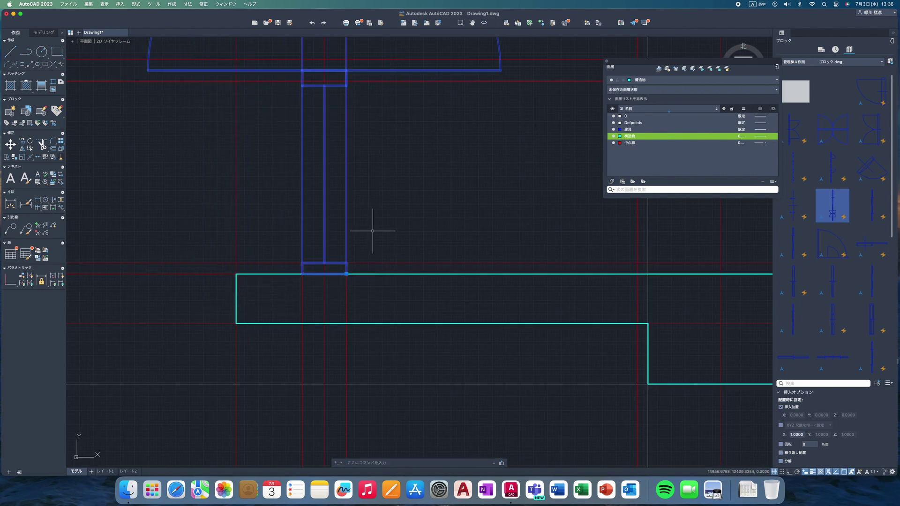
pyautogui.press('Escape')
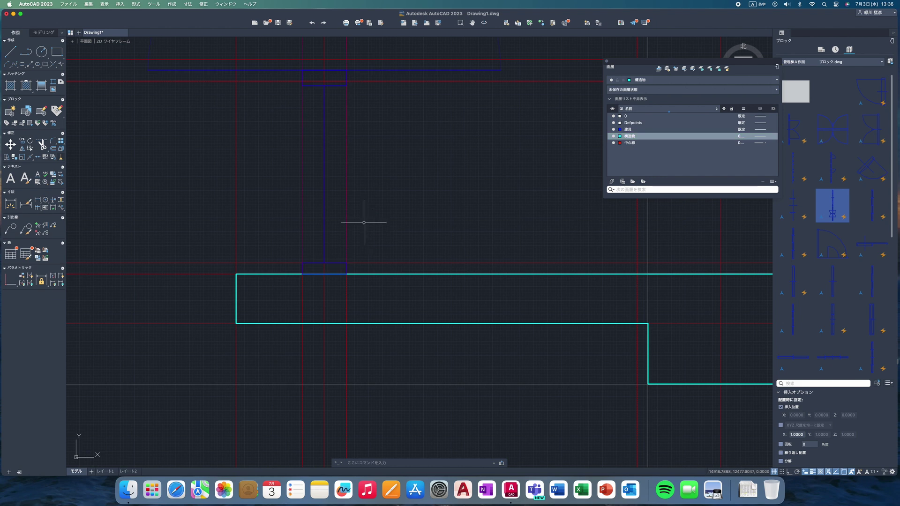
pyautogui.scroll(-3, 364, 223)
pyautogui.scroll(-2, 360, 222)
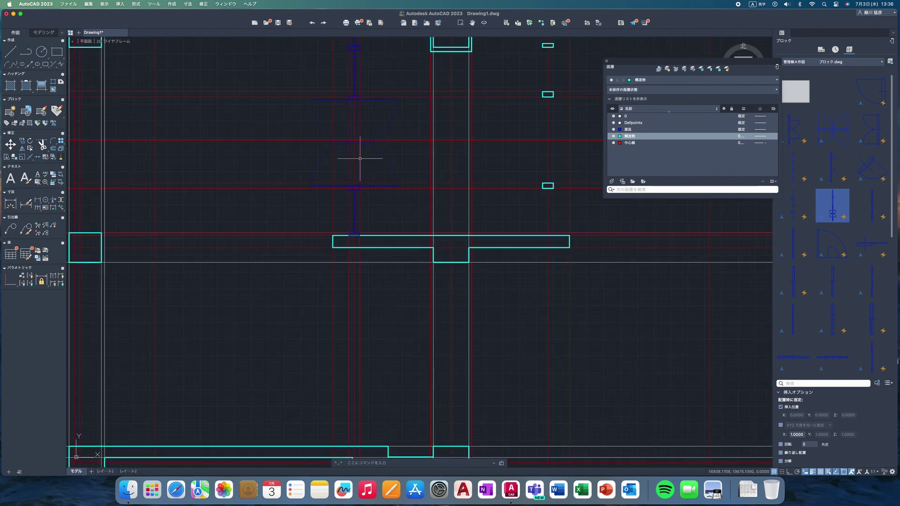
pyautogui.moveTo(350, 183)
pyautogui.mouseDown(button='middle')
pyautogui.moveTo(322, 242)
pyautogui.moveTo(301, 392)
pyautogui.mouseUp(button='middle')
pyautogui.scroll(3, 284, 275)
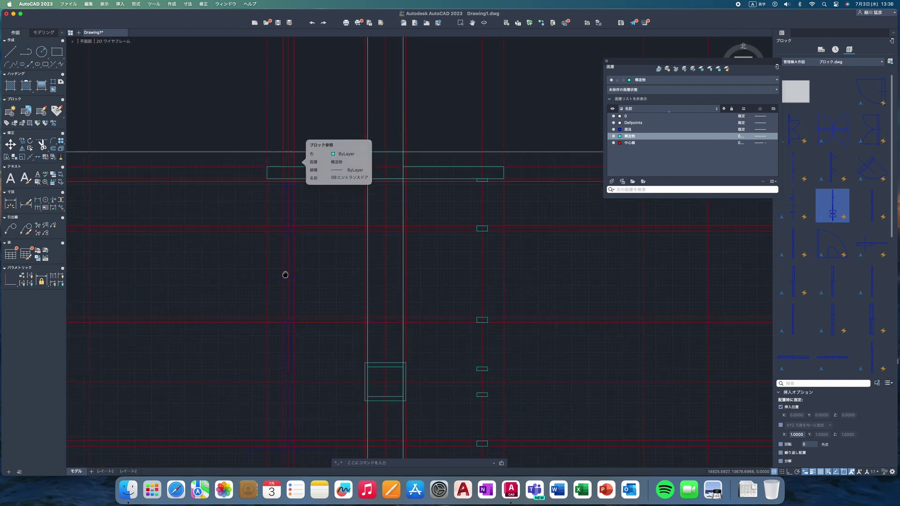
pyautogui.scroll(4, 306, 197)
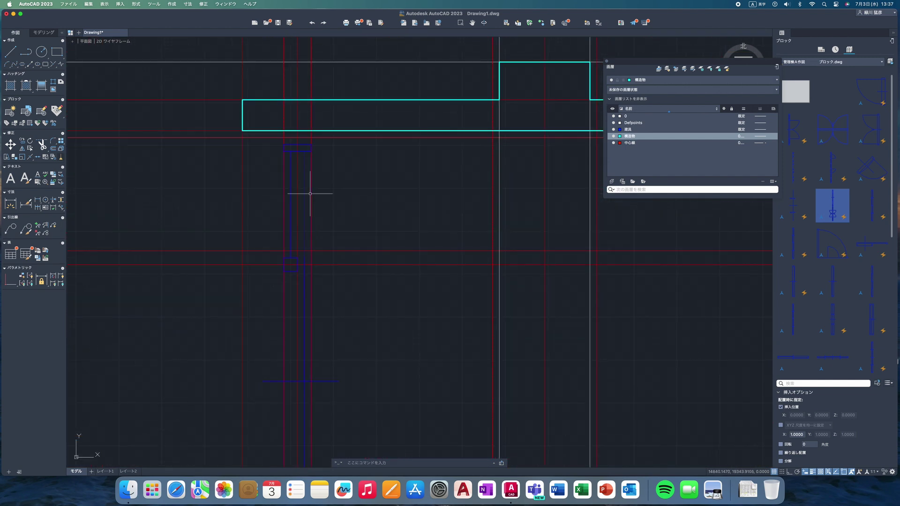
pyautogui.scroll(2, 313, 188)
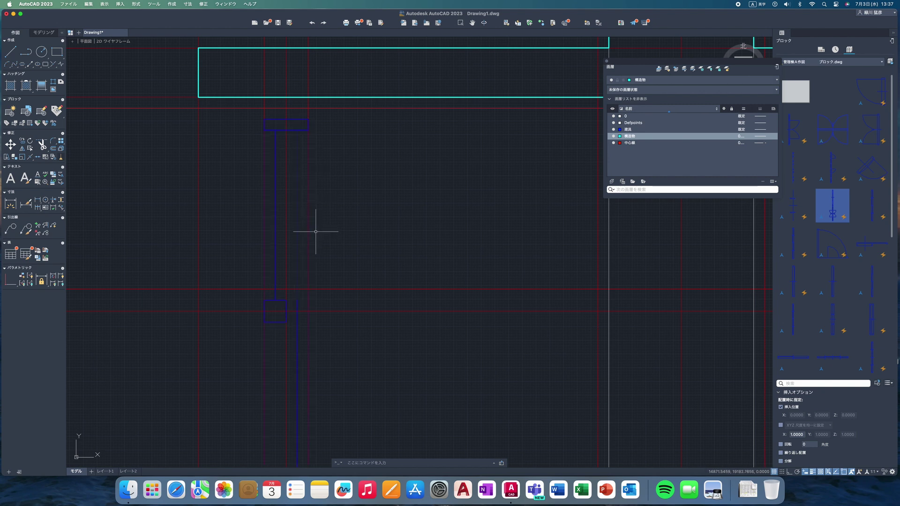
pyautogui.scroll(-5, 315, 233)
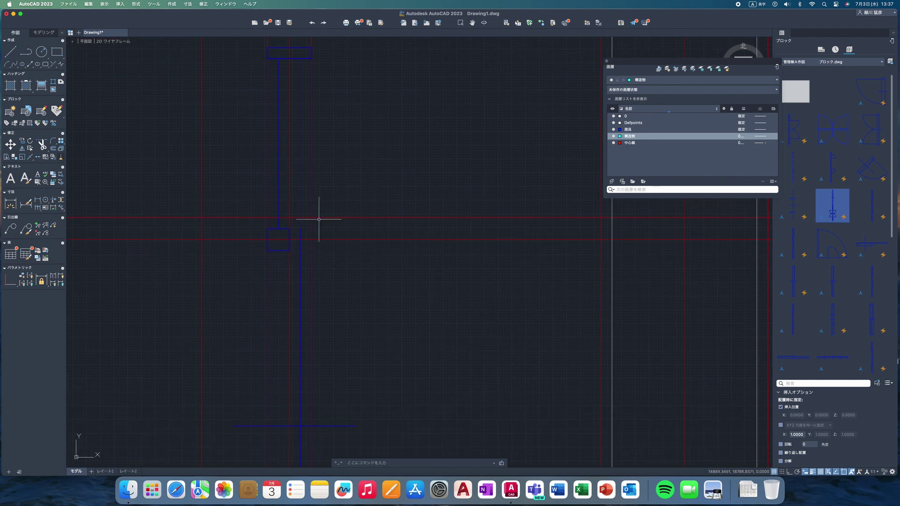
pyautogui.scroll(3, 335, 262)
pyautogui.scroll(-5, 327, 331)
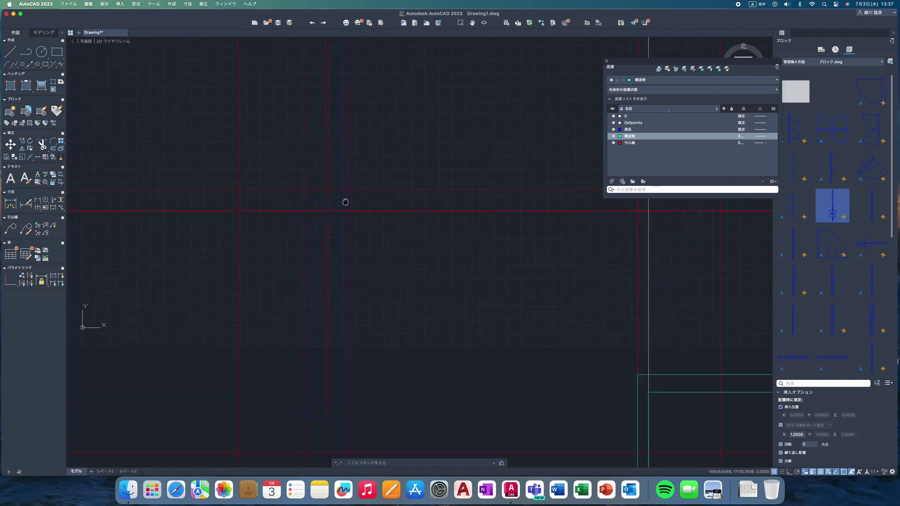
pyautogui.scroll(5, 345, 201)
pyautogui.moveTo(350, 347); pyautogui.dragTo(357, 185, button='middle')
pyautogui.moveTo(384, 358); pyautogui.dragTo(383, 216, button='middle')
pyautogui.scroll(-3, 384, 248)
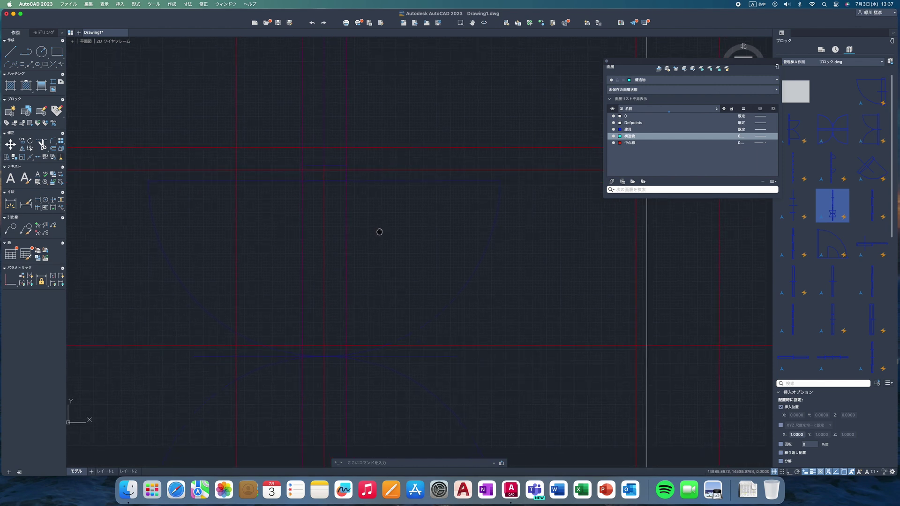
pyautogui.moveTo(371, 321); pyautogui.dragTo(376, 246, button='middle')
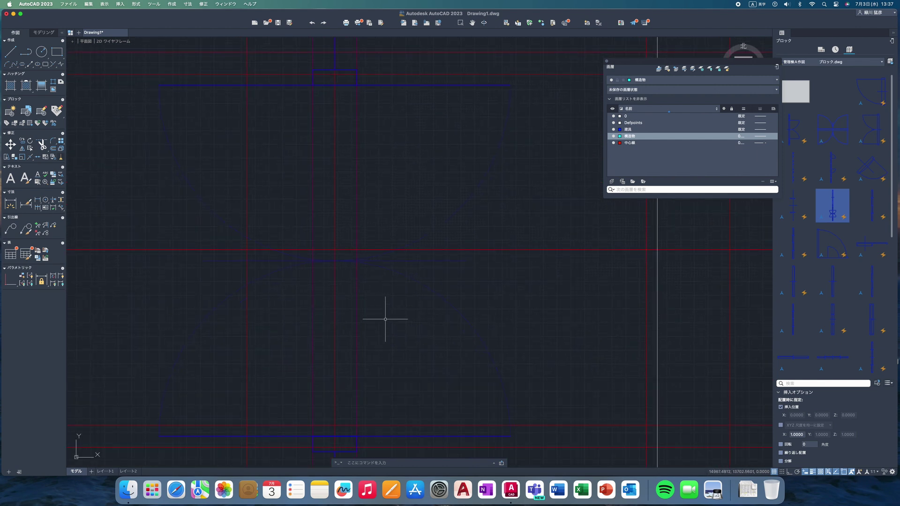
pyautogui.moveTo(386, 320); pyautogui.dragTo(386, 225, button='middle')
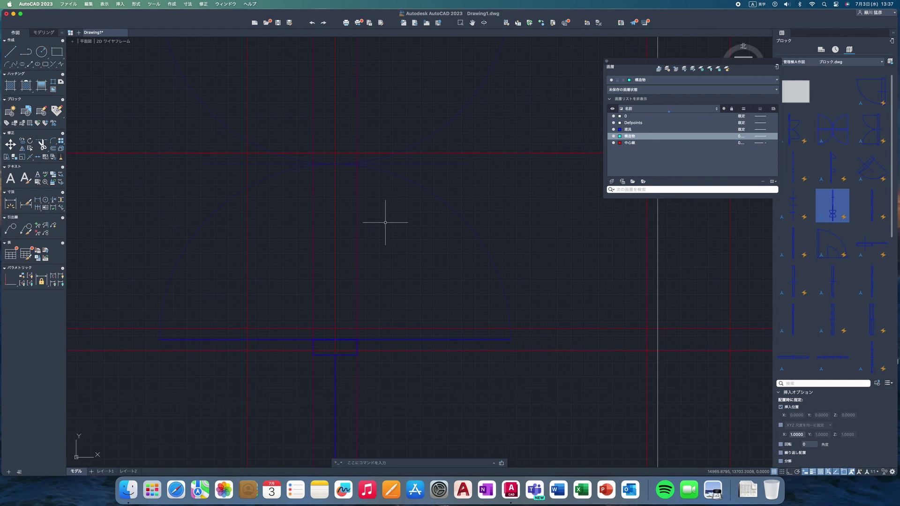
pyautogui.moveTo(382, 342); pyautogui.dragTo(380, 239, button='middle')
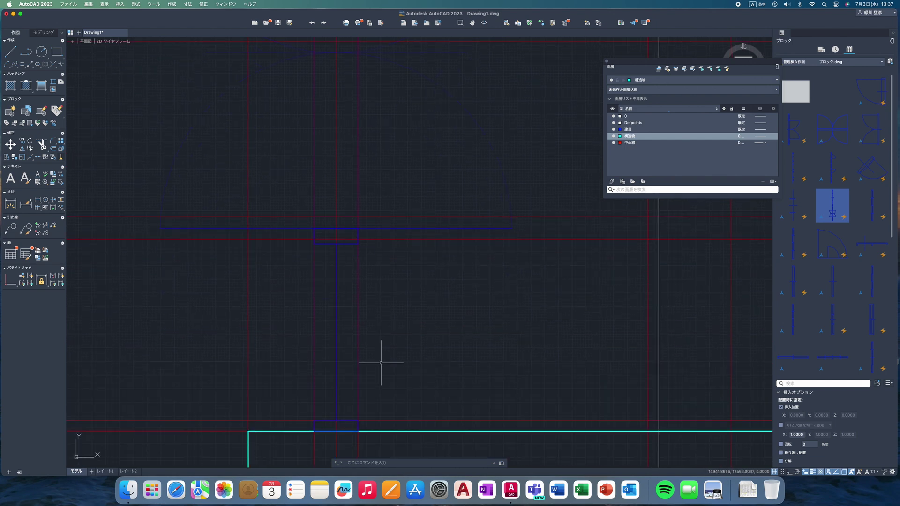
pyautogui.moveTo(380, 362); pyautogui.dragTo(387, 283, button='middle')
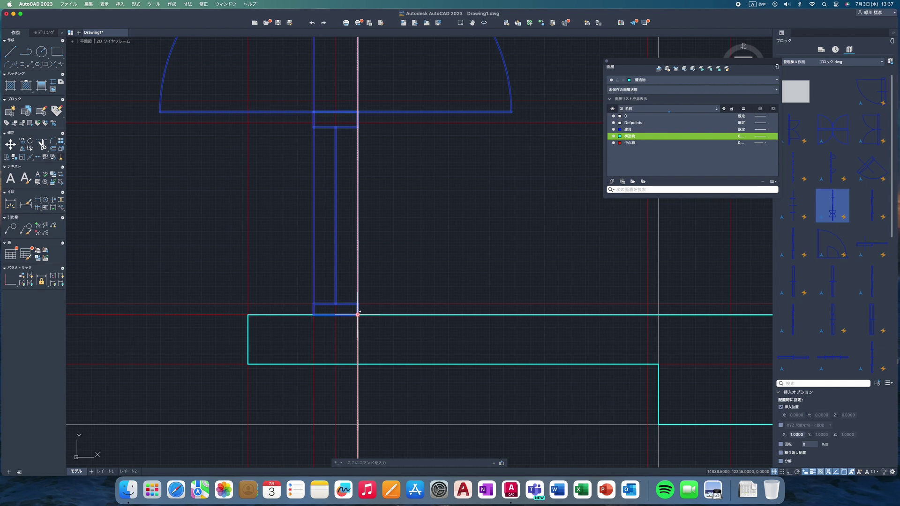
# Step: Stretch the blue wall strip's jamb corner so it stops just above the cyan wall
pyautogui.click(359, 313)
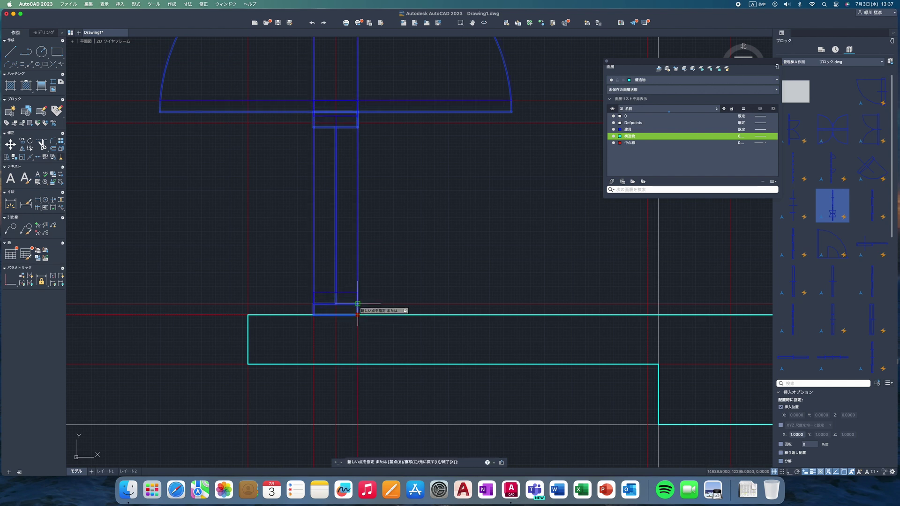
pyautogui.click(357, 303)
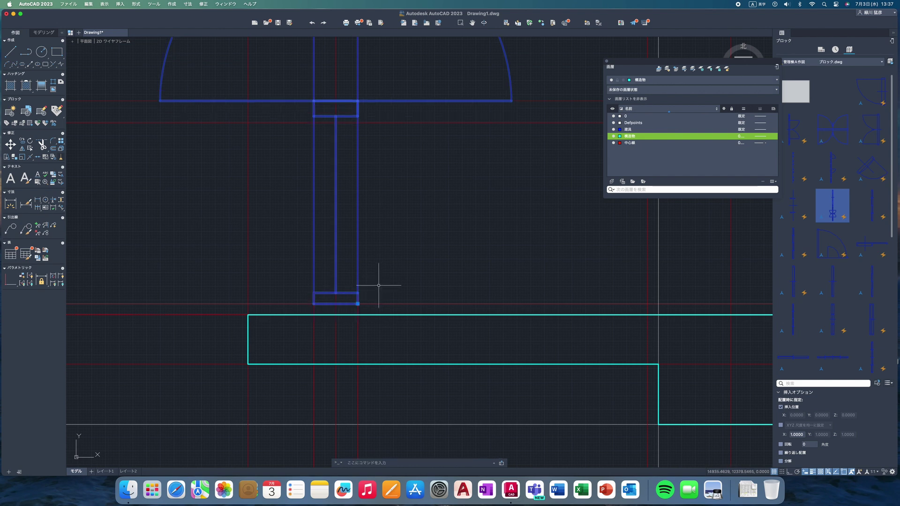
pyautogui.press('Escape')
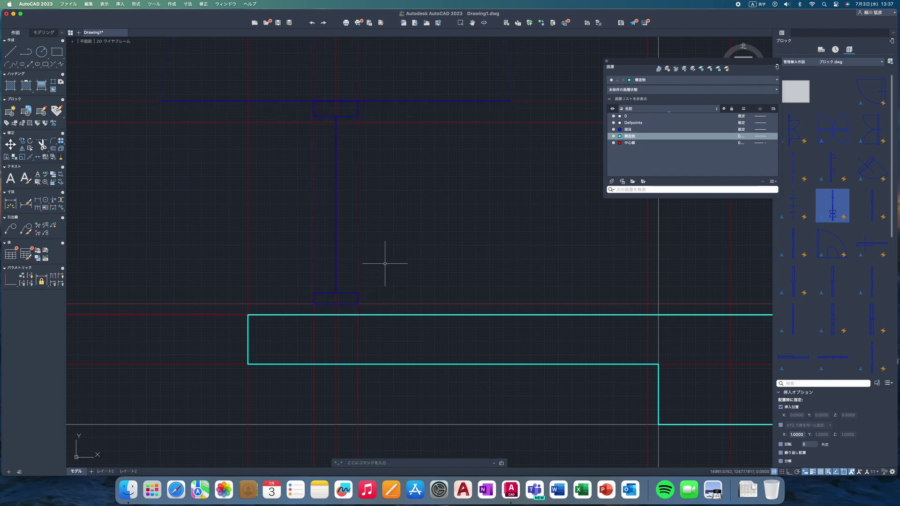
# Step: Pan along the plan to the cyan wall above the next column
pyautogui.moveTo(386, 217); pyautogui.dragTo(378, 269, button='middle')
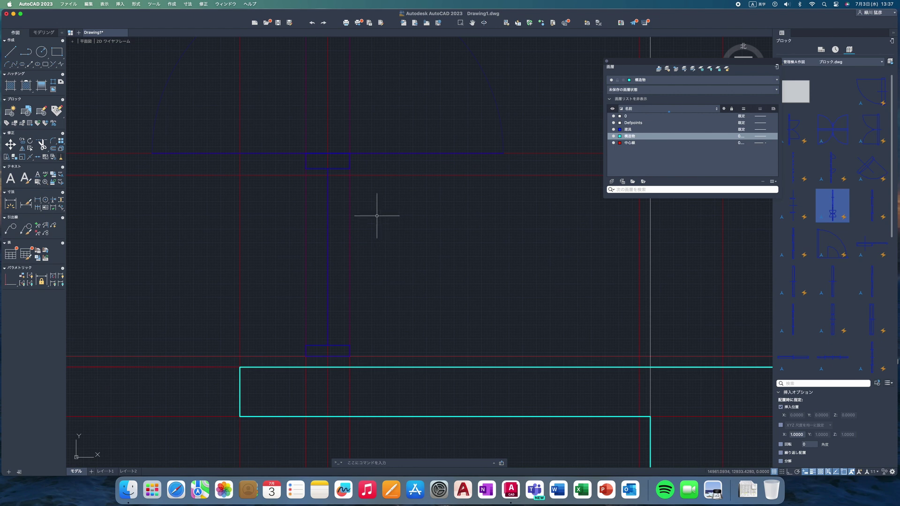
pyautogui.moveTo(379, 165)
pyautogui.mouseDown(button='middle')
pyautogui.moveTo(370, 189)
pyautogui.moveTo(394, 275)
pyautogui.mouseUp(button='middle')
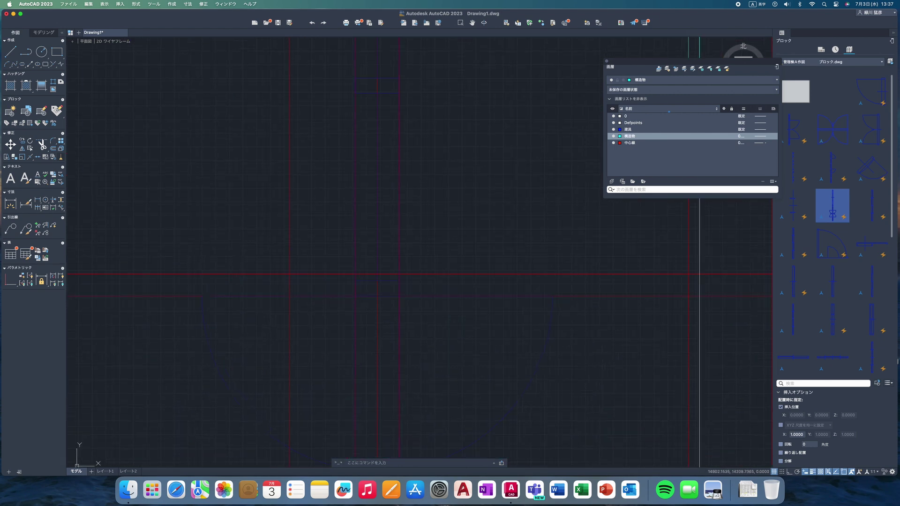
pyautogui.scroll(-2, 400, 253)
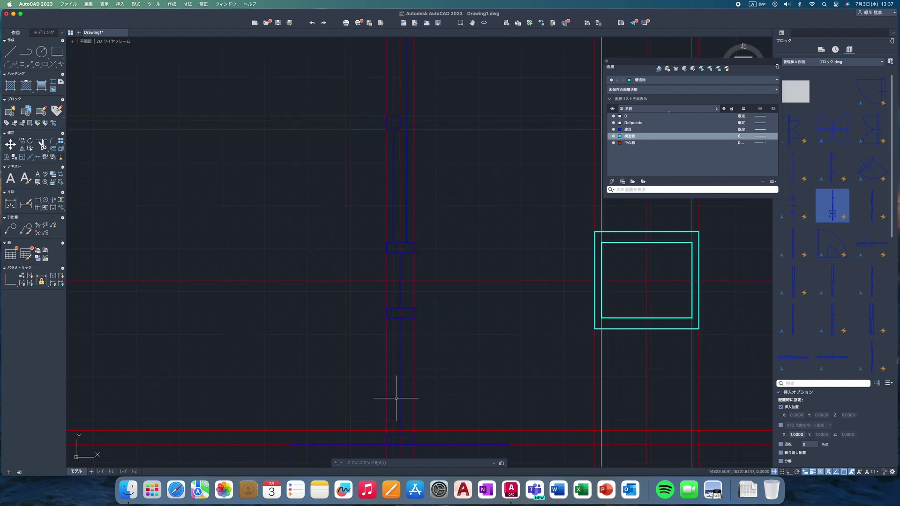
pyautogui.moveTo(452, 242); pyautogui.dragTo(438, 281, button='middle')
pyautogui.moveTo(445, 184); pyautogui.dragTo(435, 341, button='middle')
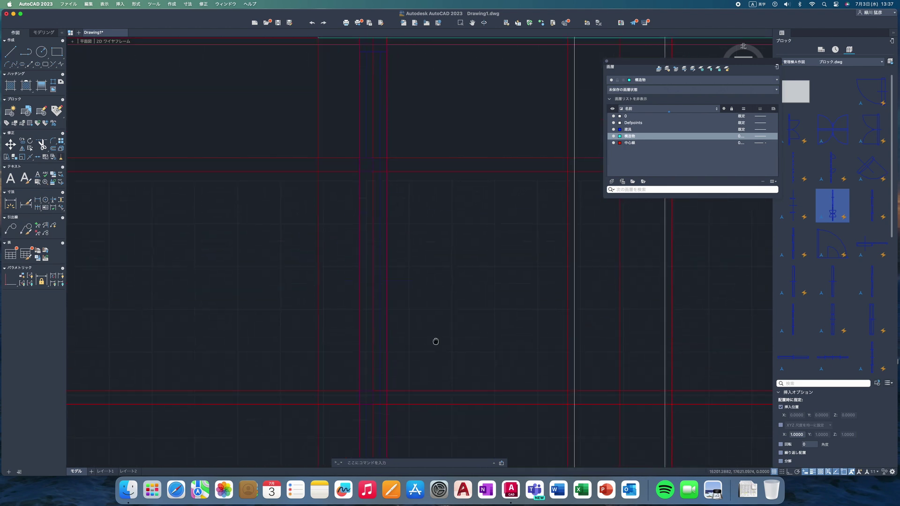
pyautogui.moveTo(429, 174); pyautogui.dragTo(423, 241, button='middle')
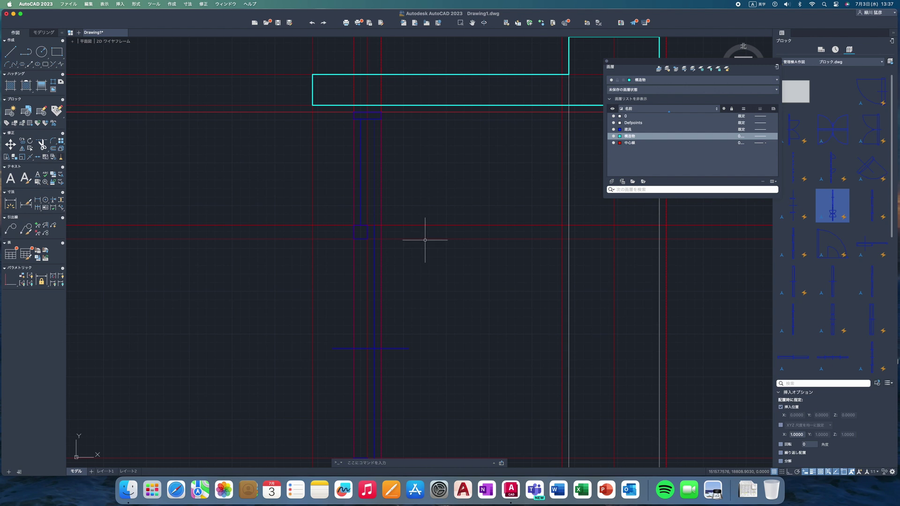
# Step: Draw a small column rectangle with RECTANG at the first wall end
pyautogui.moveTo(412, 165); pyautogui.dragTo(412, 204, button='middle')
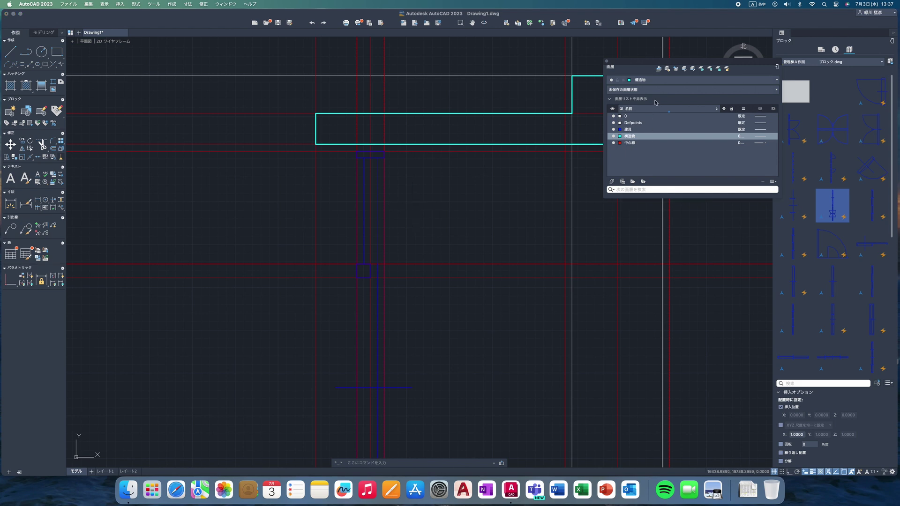
pyautogui.click(56, 53)
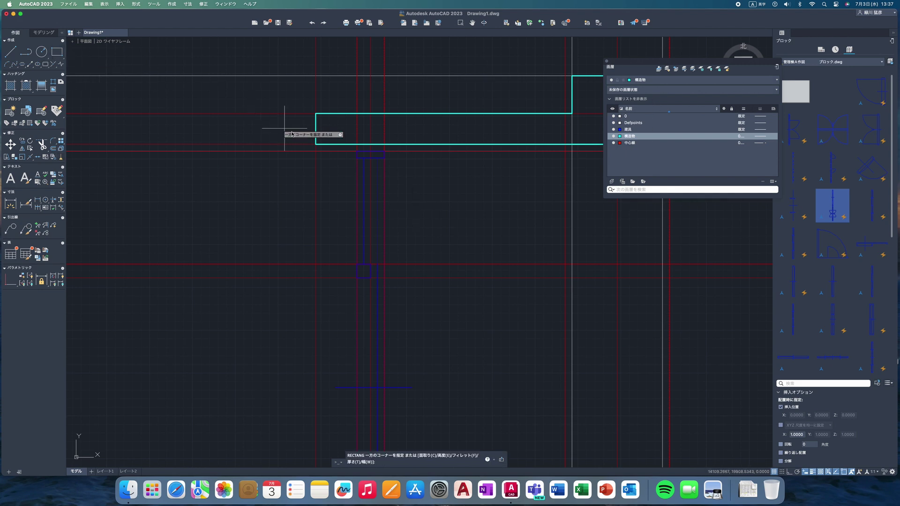
pyautogui.click(357, 144)
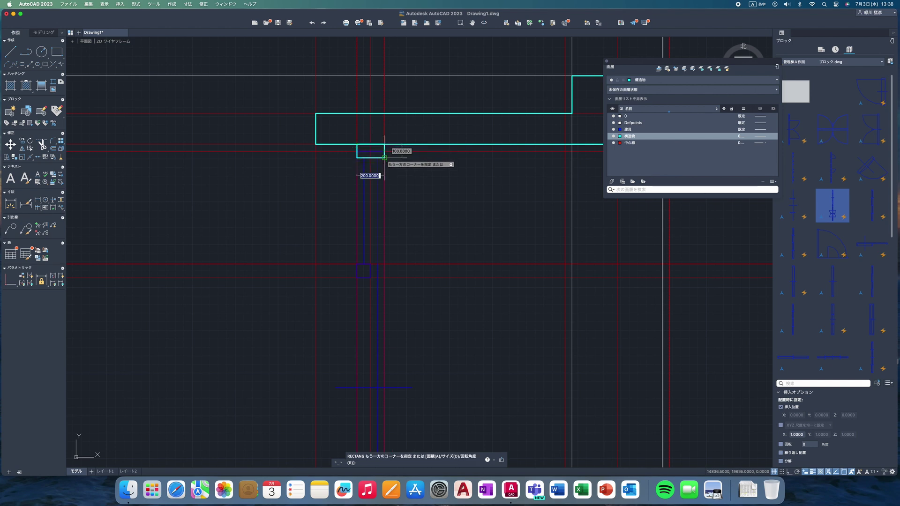
pyautogui.click(384, 158)
# Step: Draw a second column rectangle at the other end of the partition wall
pyautogui.scroll(-2, 407, 233)
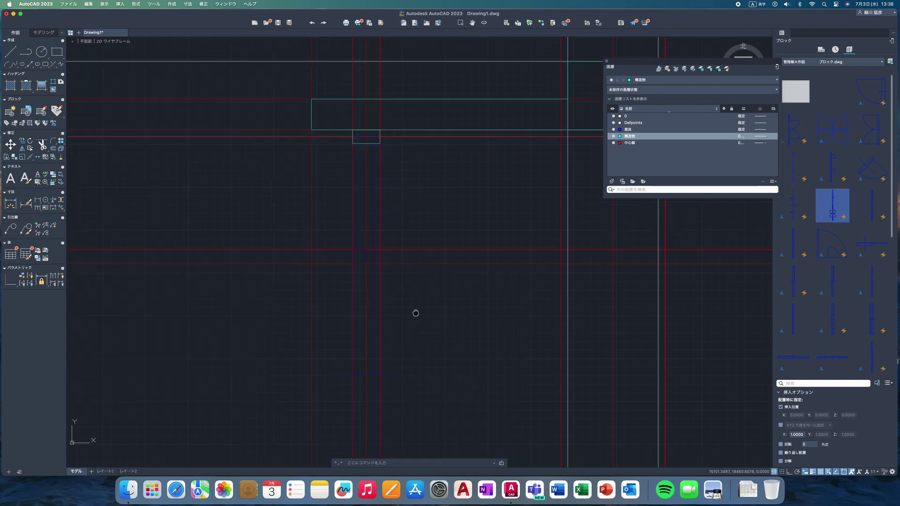
pyautogui.scroll(-5, 412, 281)
pyautogui.scroll(-5, 403, 232)
pyautogui.scroll(-5, 394, 225)
pyautogui.moveTo(391, 379); pyautogui.dragTo(392, 141, button='middle')
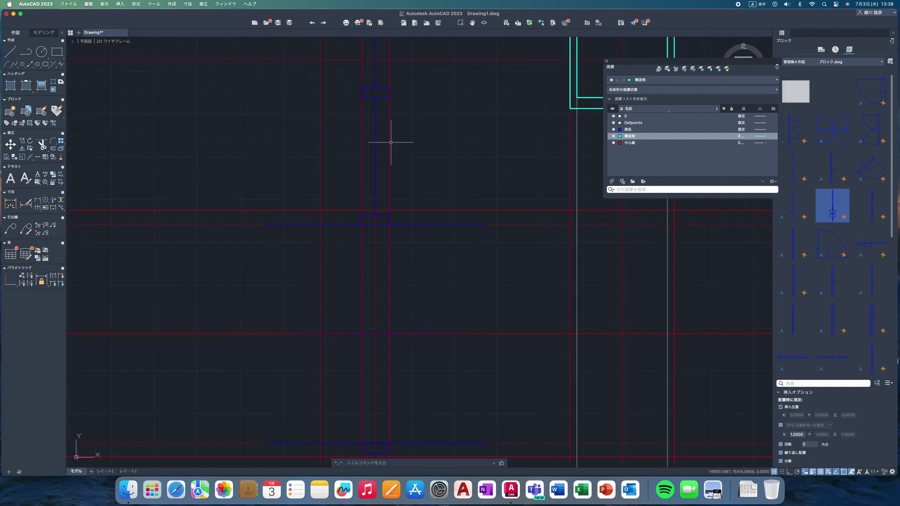
pyautogui.moveTo(393, 354); pyautogui.dragTo(378, 258, button='middle')
pyautogui.moveTo(368, 343); pyautogui.dragTo(367, 253, button='middle')
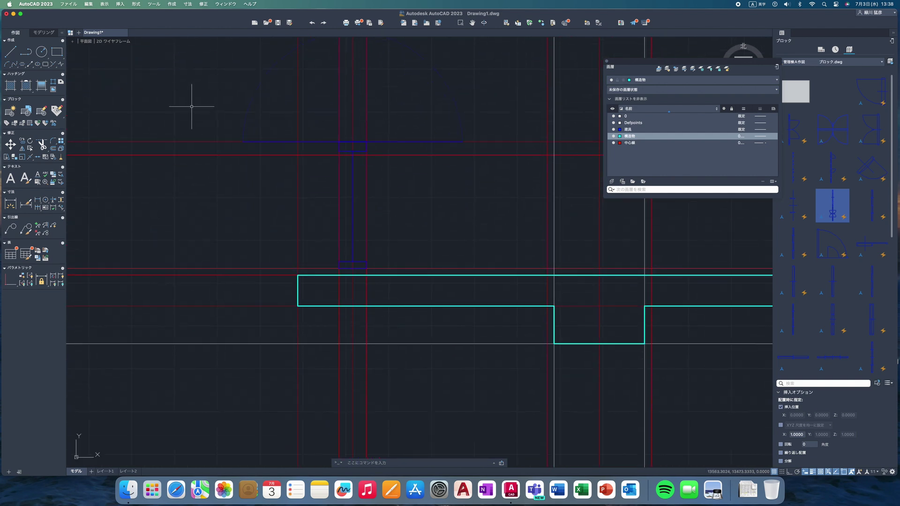
pyautogui.click(57, 52)
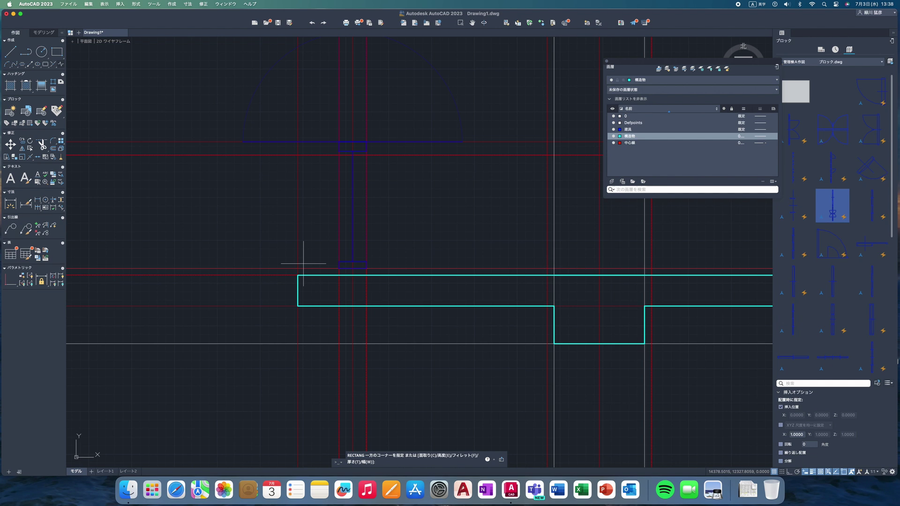
pyautogui.click(339, 274)
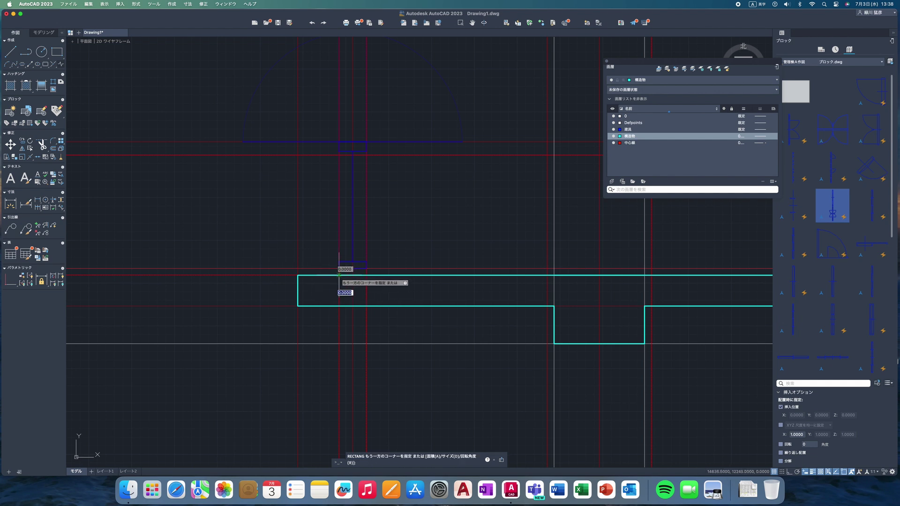
pyautogui.click(366, 261)
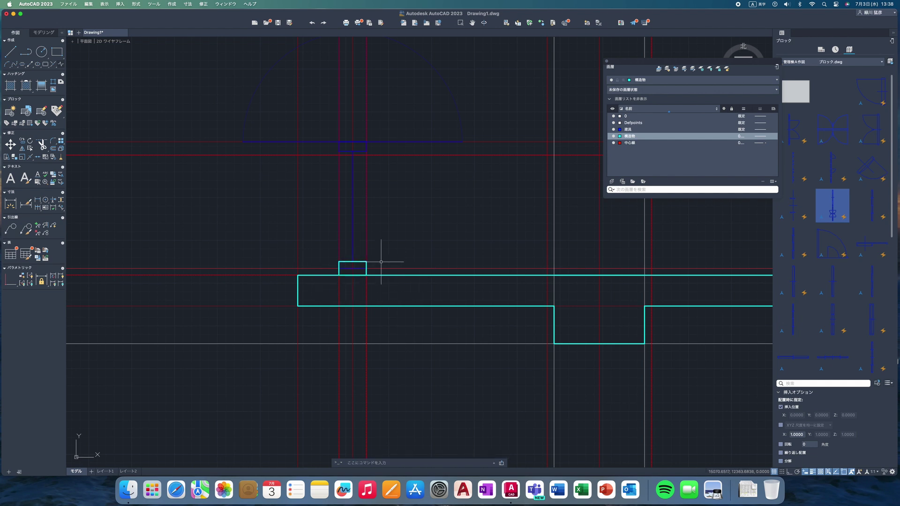
pyautogui.scroll(-3, 423, 249)
# Step: Offset the gridline 100 to both the right and the left
pyautogui.scroll(-2, 422, 251)
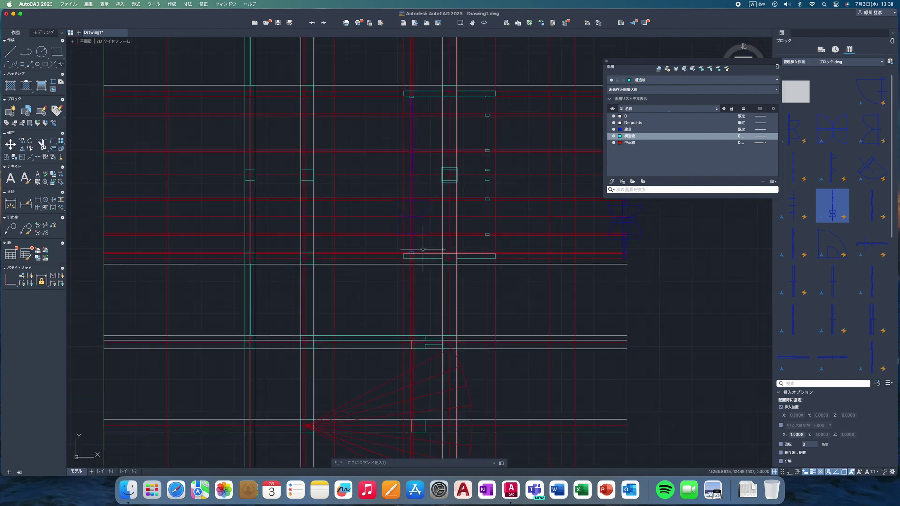
pyautogui.scroll(2, 430, 215)
pyautogui.scroll(4, 299, 262)
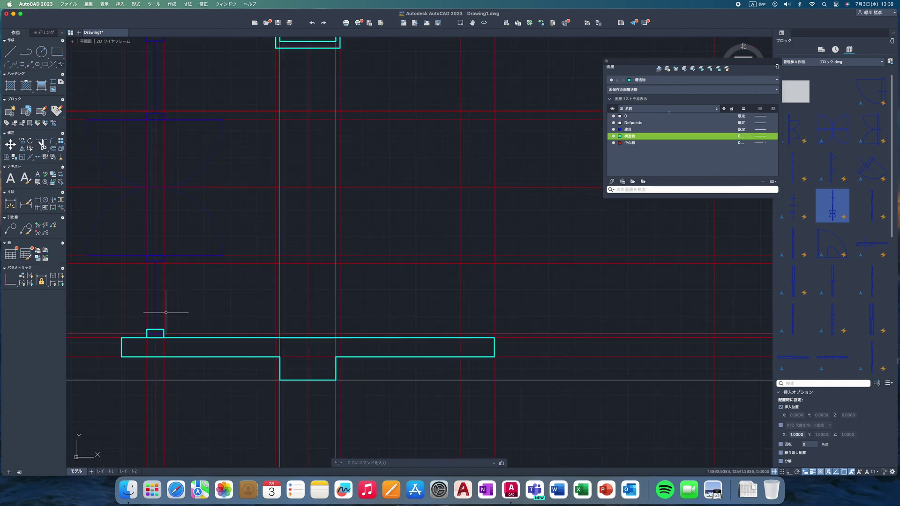
pyautogui.click(52, 149)
pyautogui.write('100')
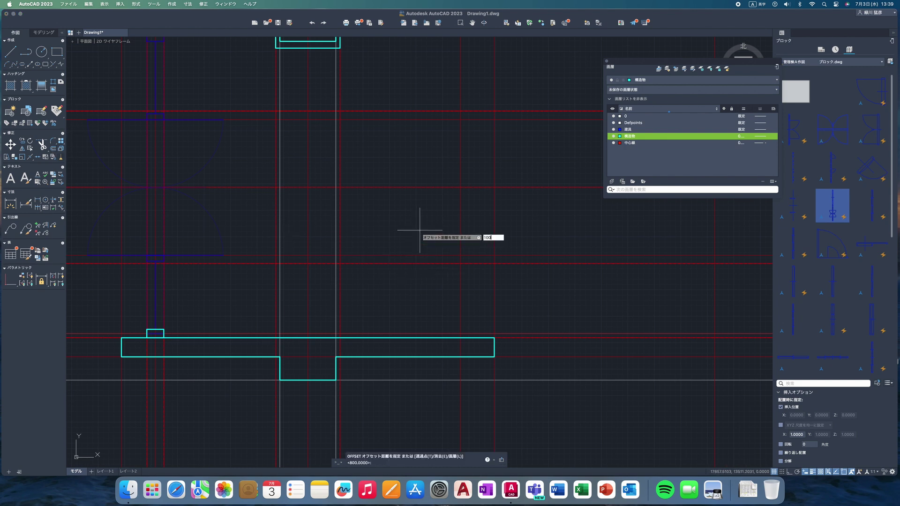
pyautogui.press('Return')
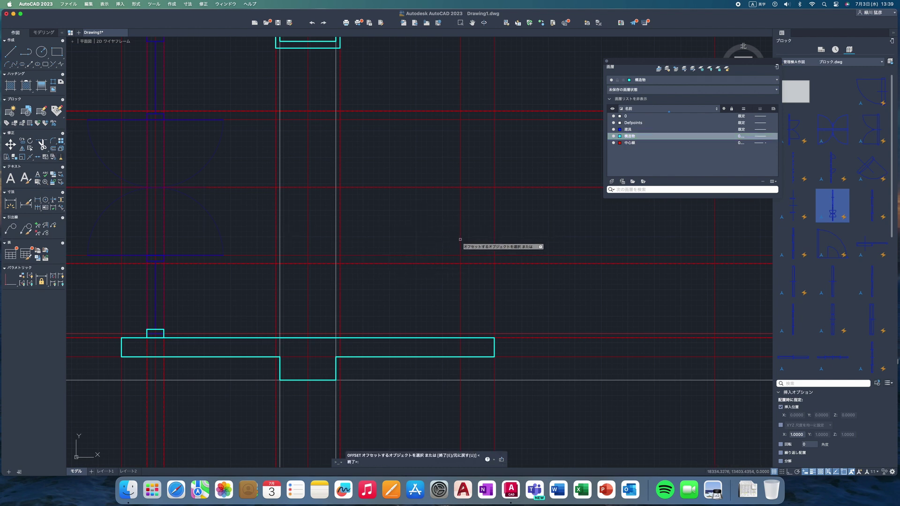
pyautogui.click(460, 239)
pyautogui.click(460, 239)
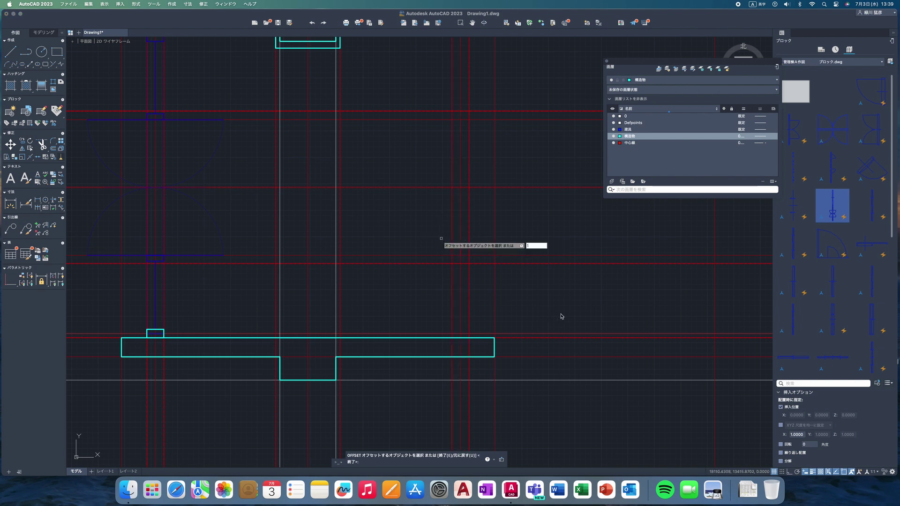
pyautogui.scroll(-5, 562, 316)
pyautogui.scroll(3, 574, 322)
pyautogui.moveTo(619, 334); pyautogui.dragTo(448, 301, button='middle')
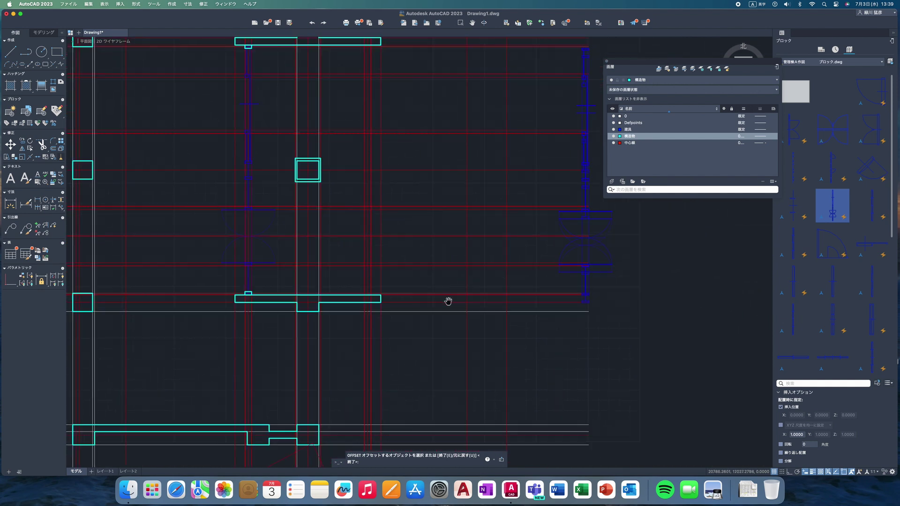
pyautogui.press('Escape')
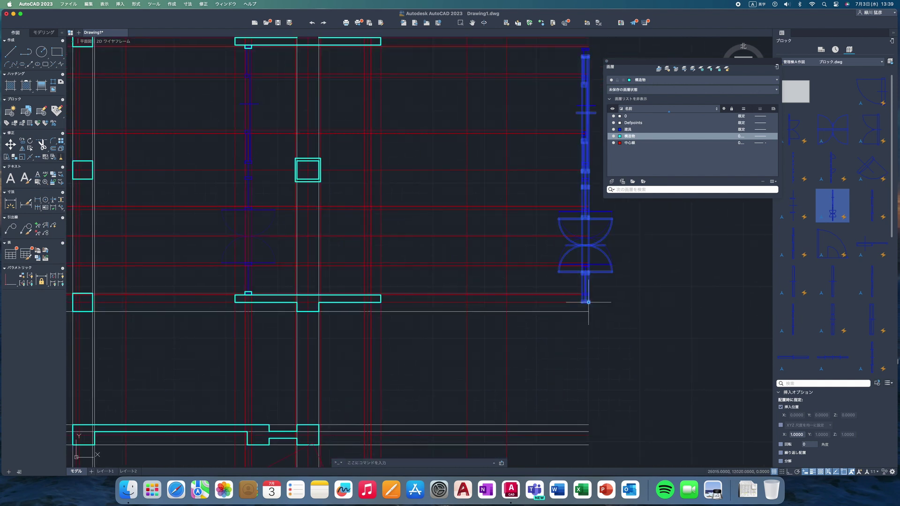
# Step: Grip-copy the door block and place the copy at the lower wall
pyautogui.click(589, 301)
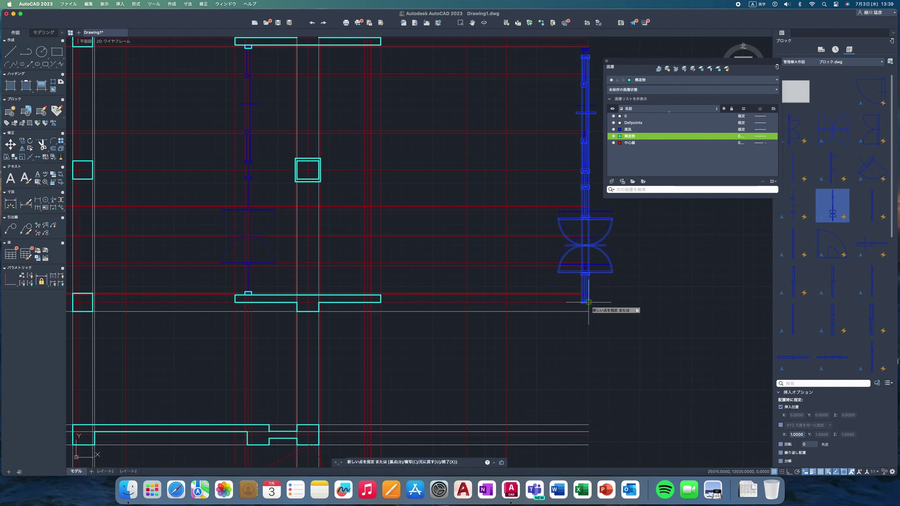
pyautogui.scroll(4, 363, 298)
pyautogui.scroll(3, 382, 287)
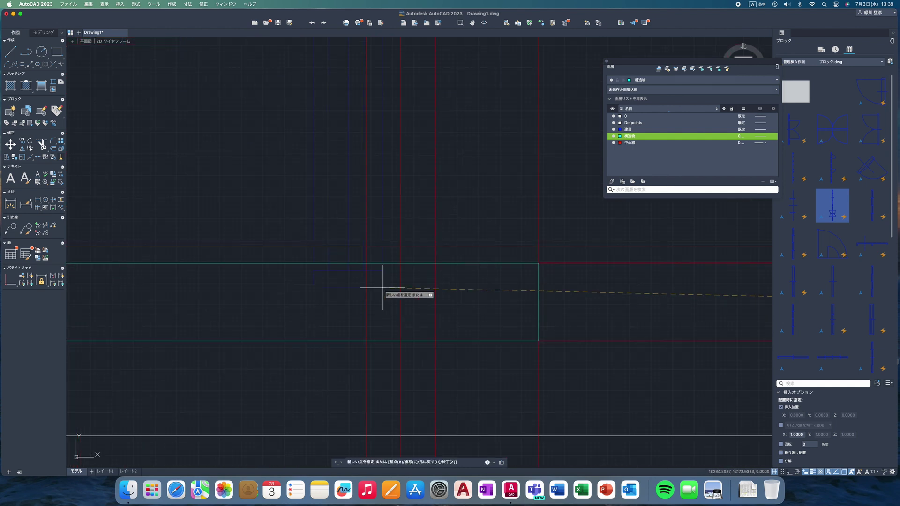
pyautogui.click(435, 246)
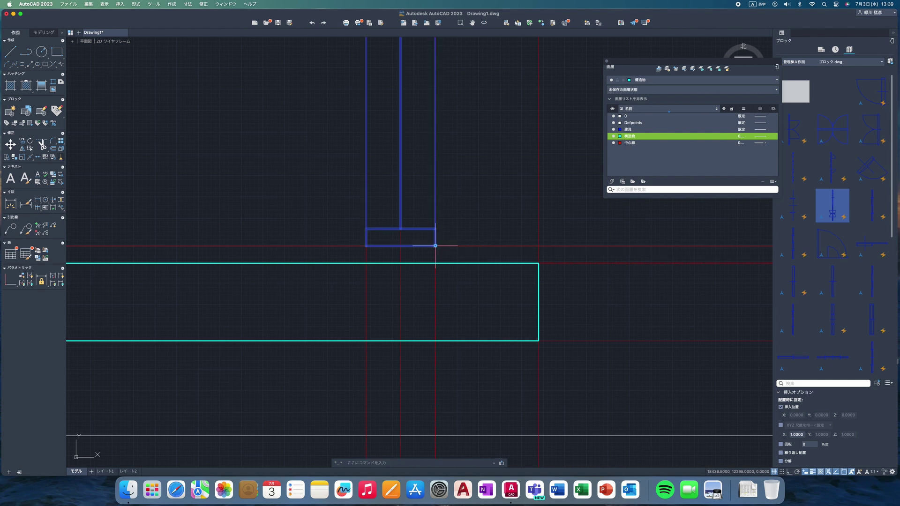
pyautogui.press('Escape')
pyautogui.scroll(-2, 446, 271)
# Step: Draw a small column rectangle from the wall/jamb corner with RECTANG
pyautogui.scroll(-2, 449, 280)
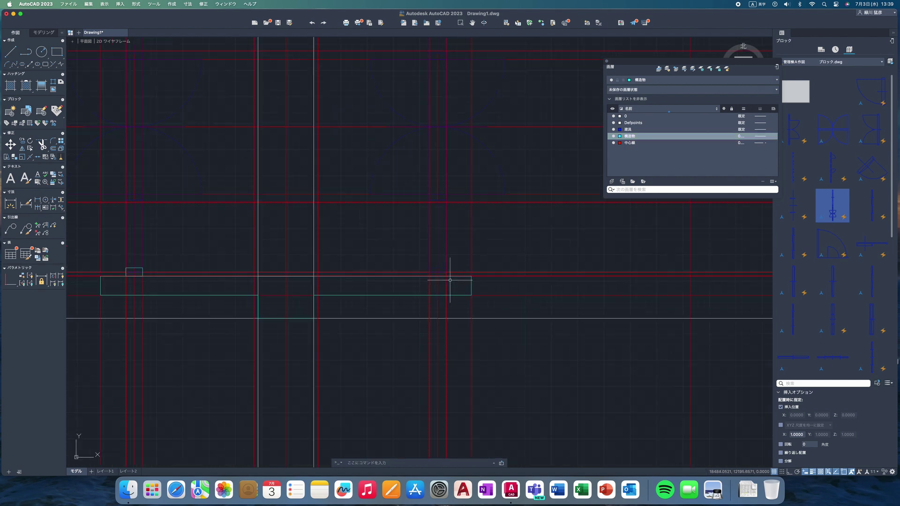
pyautogui.scroll(-2, 450, 280)
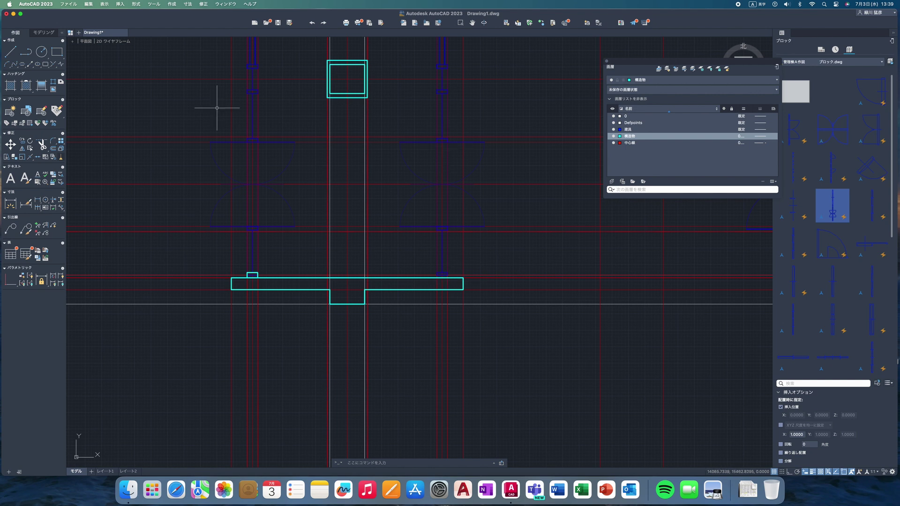
pyautogui.click(56, 54)
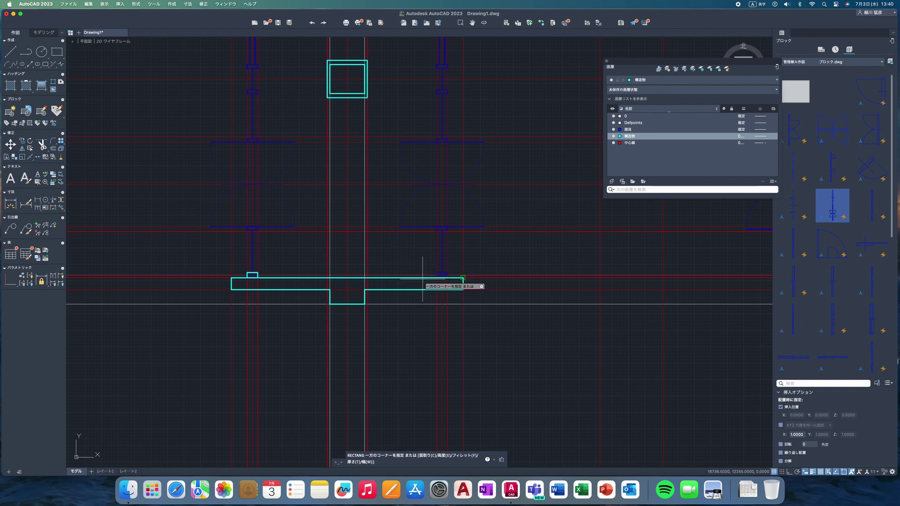
pyautogui.scroll(4, 422, 279)
pyautogui.scroll(3, 422, 279)
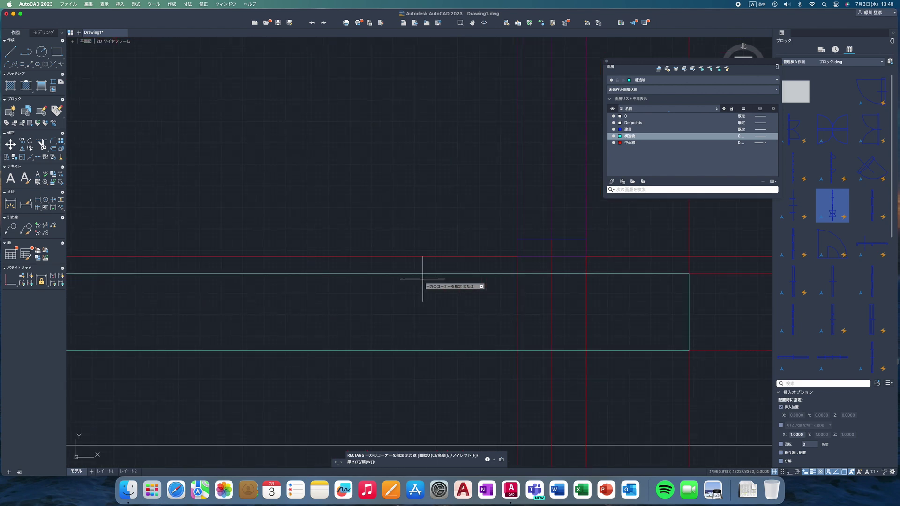
pyautogui.click(586, 273)
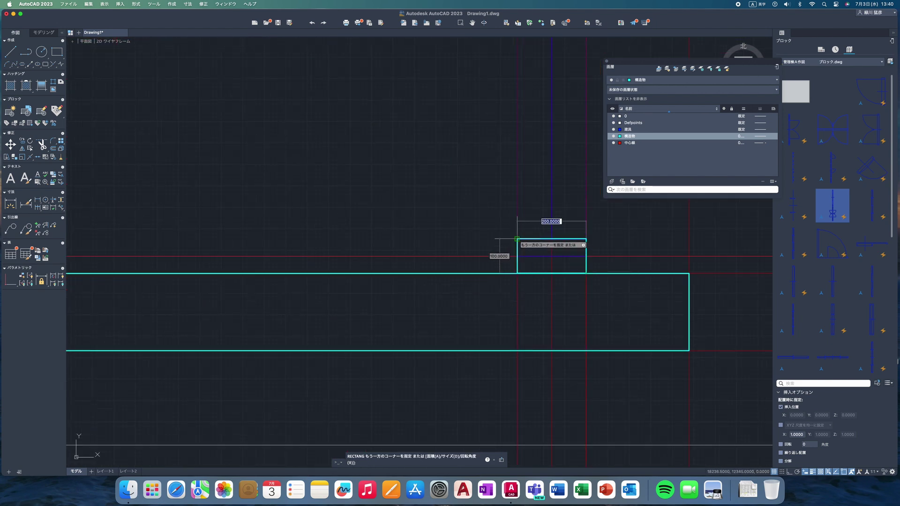
pyautogui.click(518, 240)
pyautogui.scroll(-5, 525, 237)
pyautogui.scroll(-4, 525, 237)
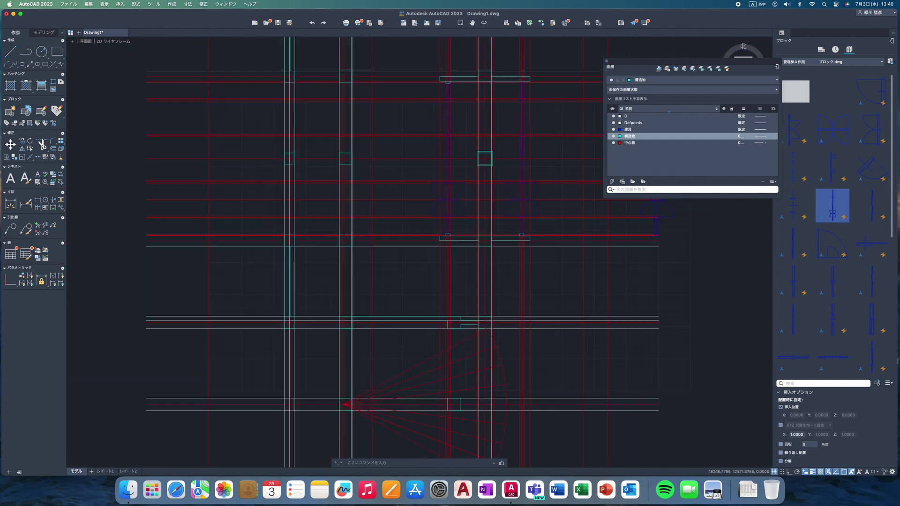
# Step: Draw a second column rectangle at the wall edge above the jamb
pyautogui.scroll(3, 518, 136)
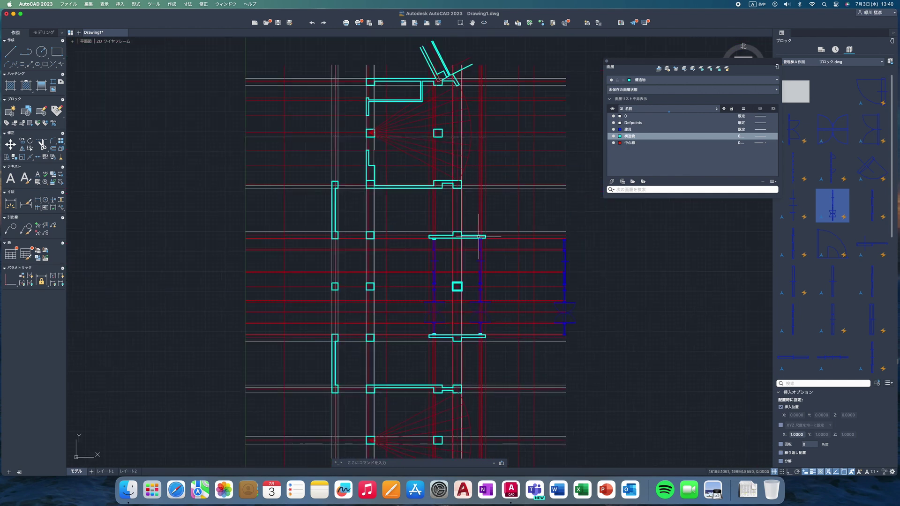
pyautogui.scroll(6, 480, 242)
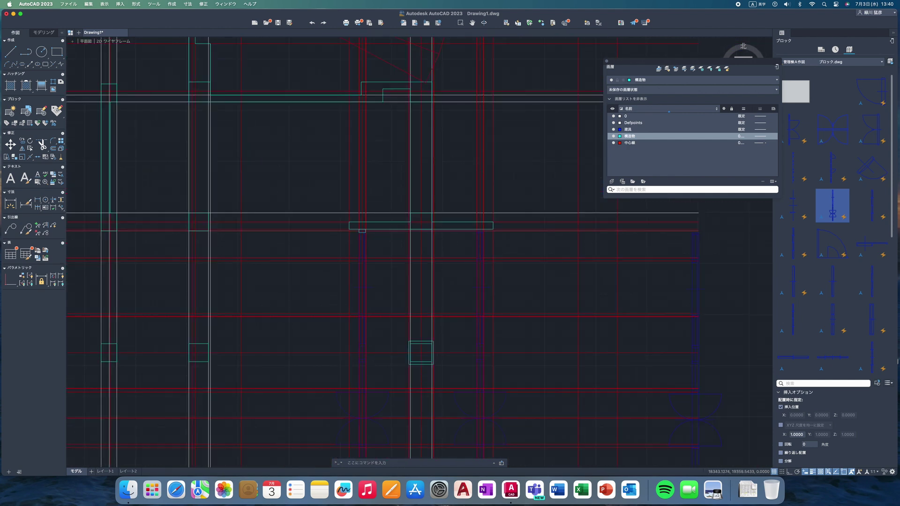
pyautogui.click(56, 57)
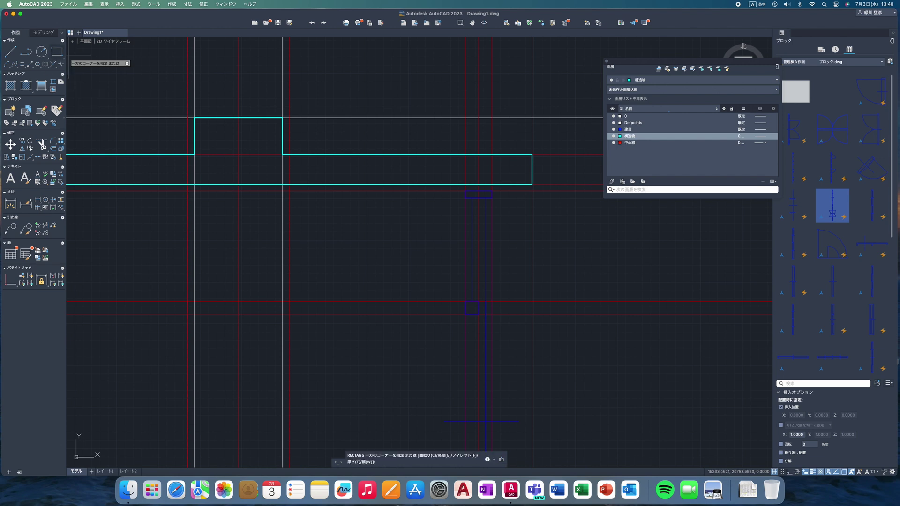
pyautogui.click(465, 184)
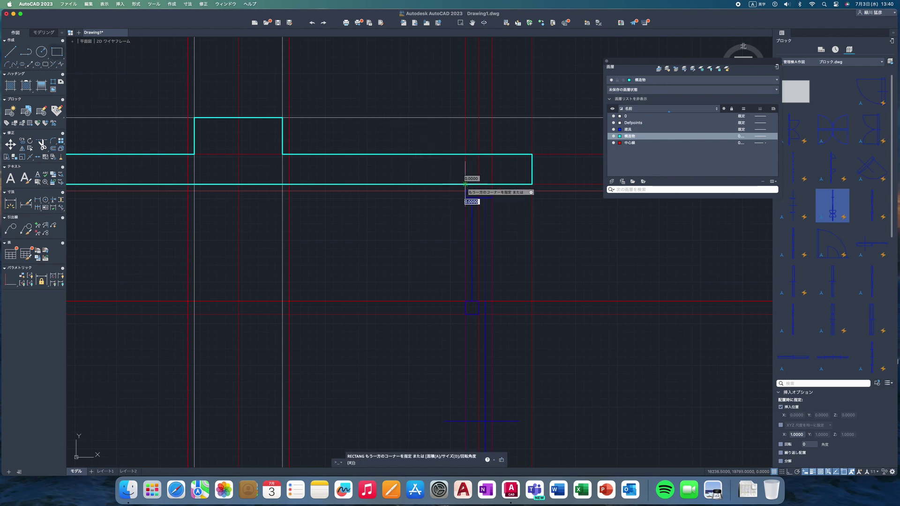
pyautogui.click(492, 197)
pyautogui.scroll(-3, 497, 244)
pyautogui.scroll(-2, 492, 245)
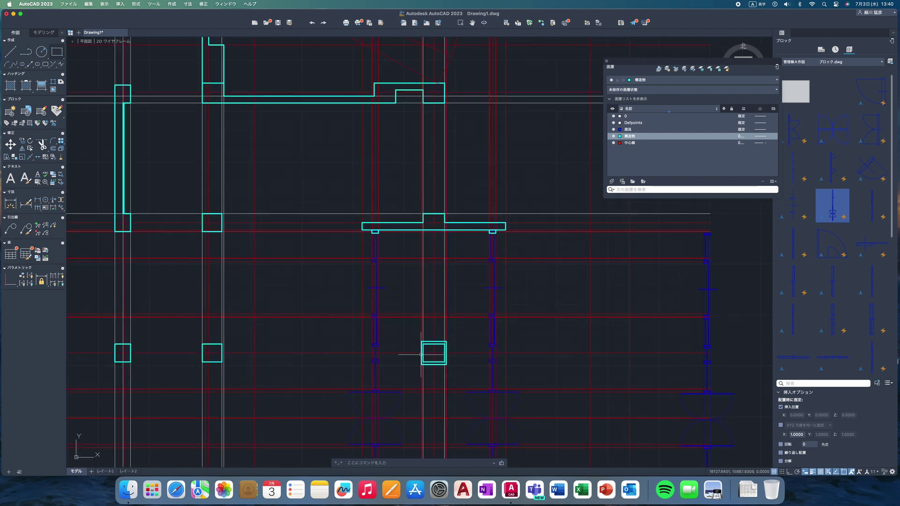
# Step: Insert the door block from the Blocks palette vertically between the two left-hand columns
pyautogui.moveTo(415, 269); pyautogui.dragTo(414, 268, button='middle')
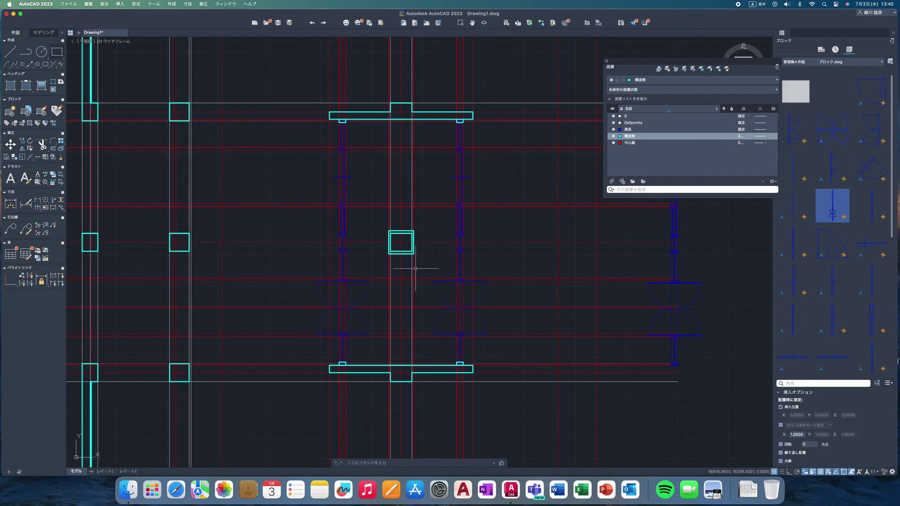
pyautogui.scroll(5, 415, 268)
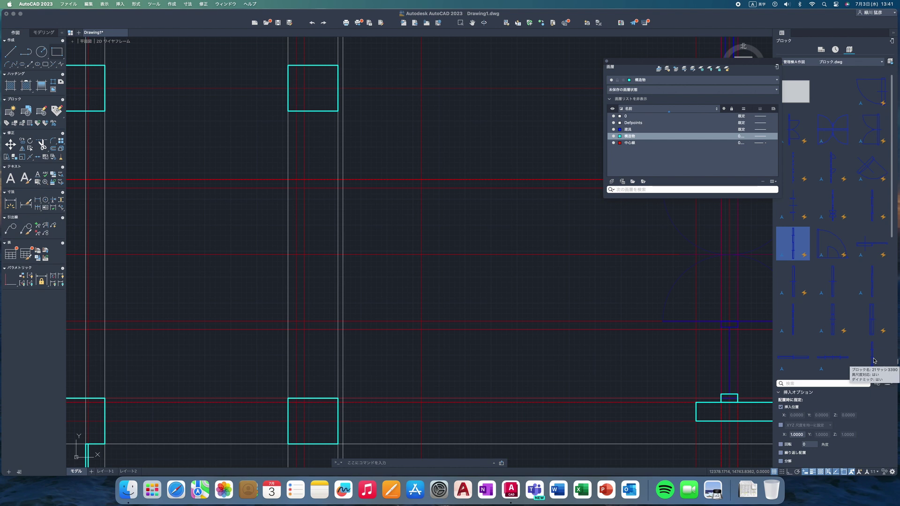
pyautogui.click(873, 361)
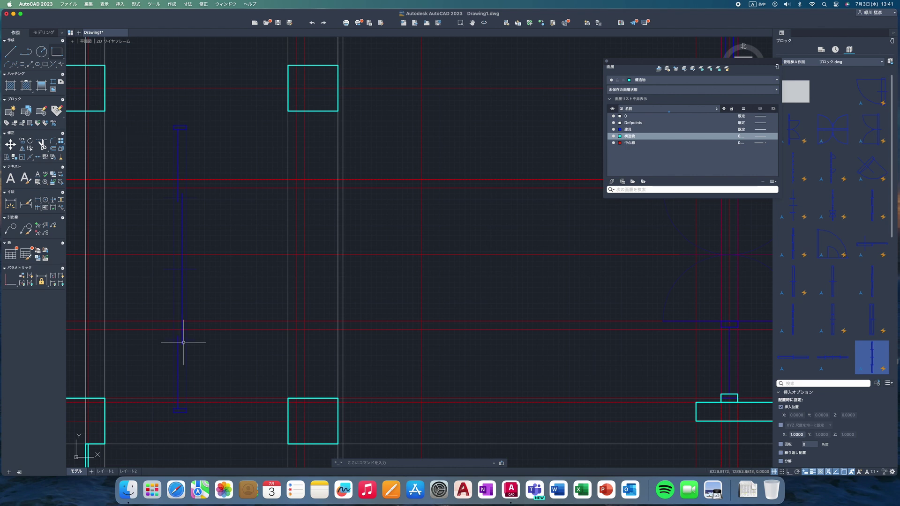
pyautogui.scroll(-3, 187, 354)
pyautogui.moveTo(189, 356); pyautogui.dragTo(295, 294, button='middle')
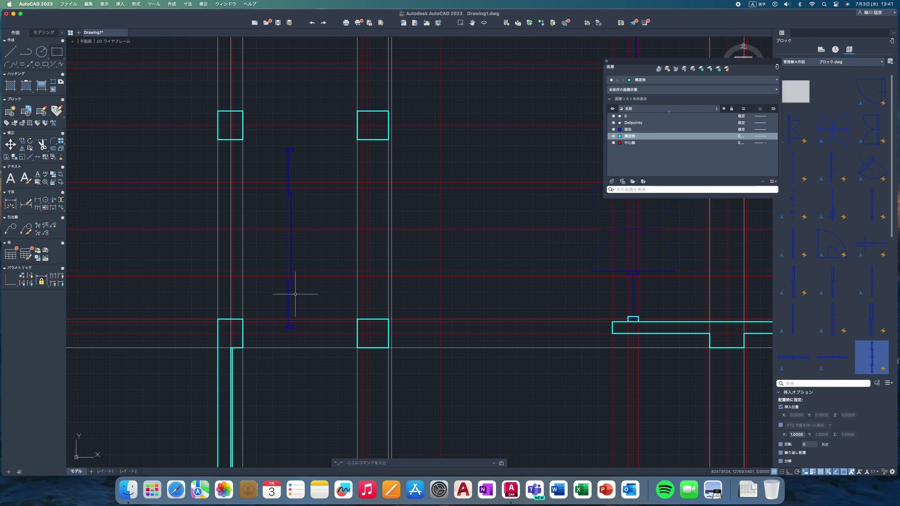
pyautogui.moveTo(299, 295); pyautogui.dragTo(301, 301, button='middle')
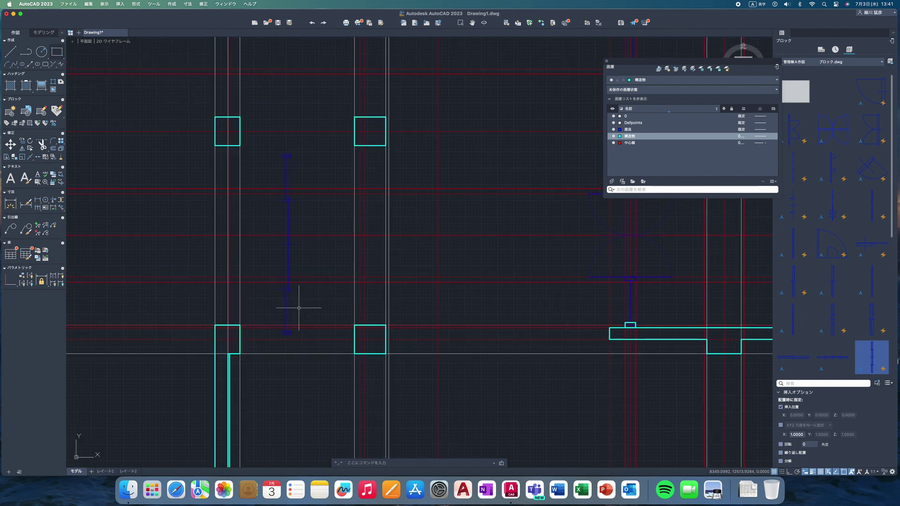
pyautogui.scroll(2, 298, 308)
pyautogui.scroll(2, 291, 328)
pyautogui.scroll(3, 291, 327)
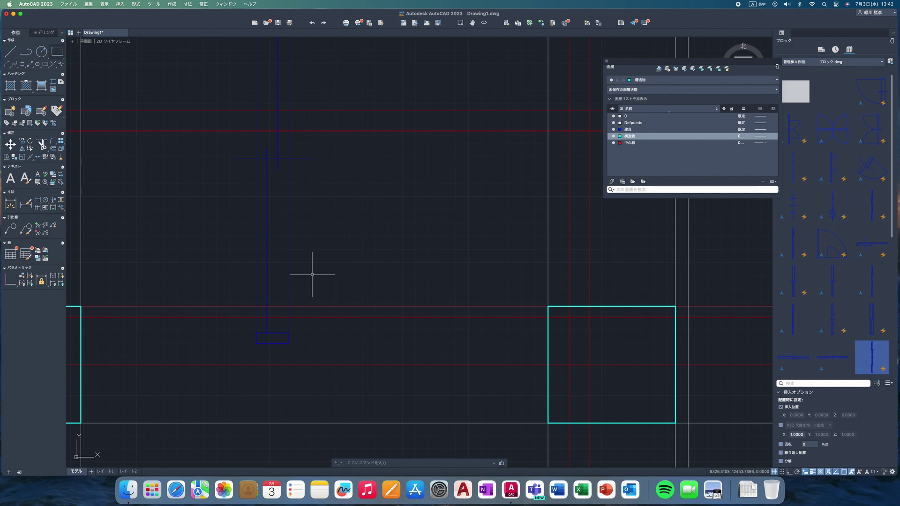
# Step: Stretch the door block's upper corner grip to the corner of the column above
pyautogui.scroll(-2, 312, 275)
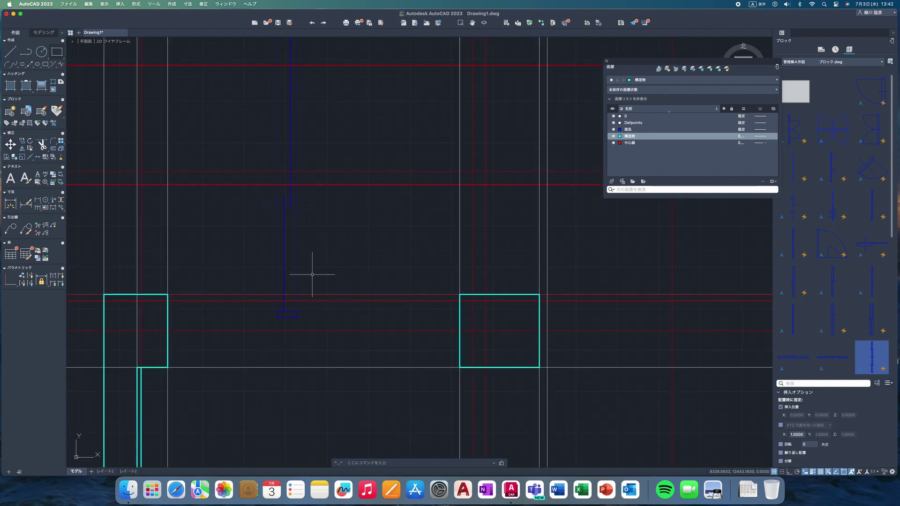
pyautogui.click(295, 318)
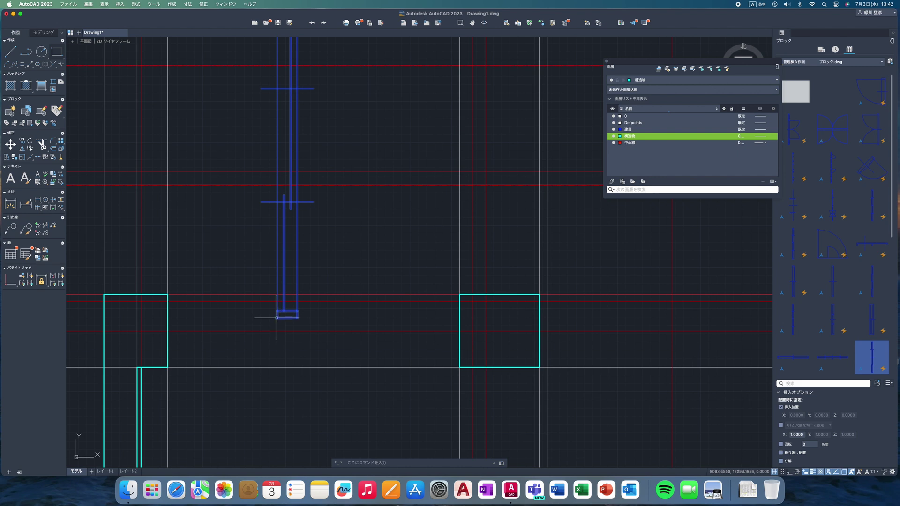
pyautogui.scroll(3, 342, 233)
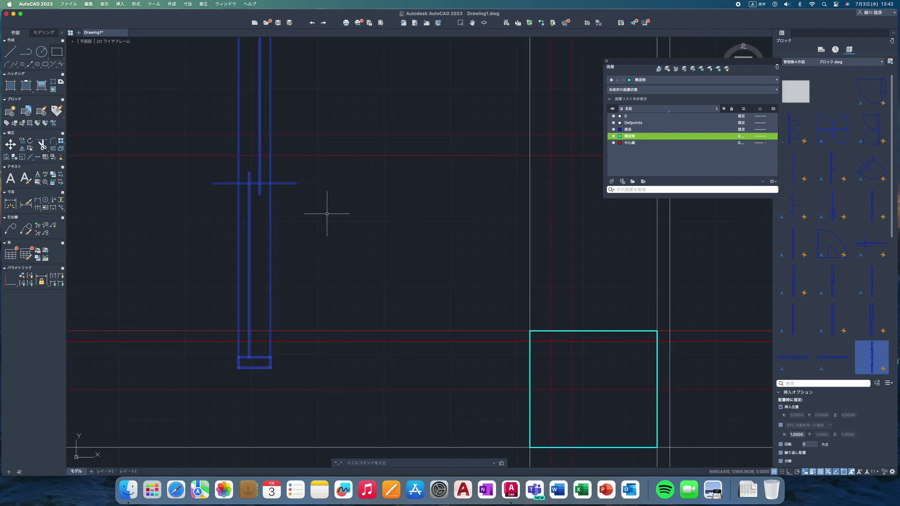
pyautogui.scroll(-3, 327, 212)
pyautogui.scroll(-3, 327, 211)
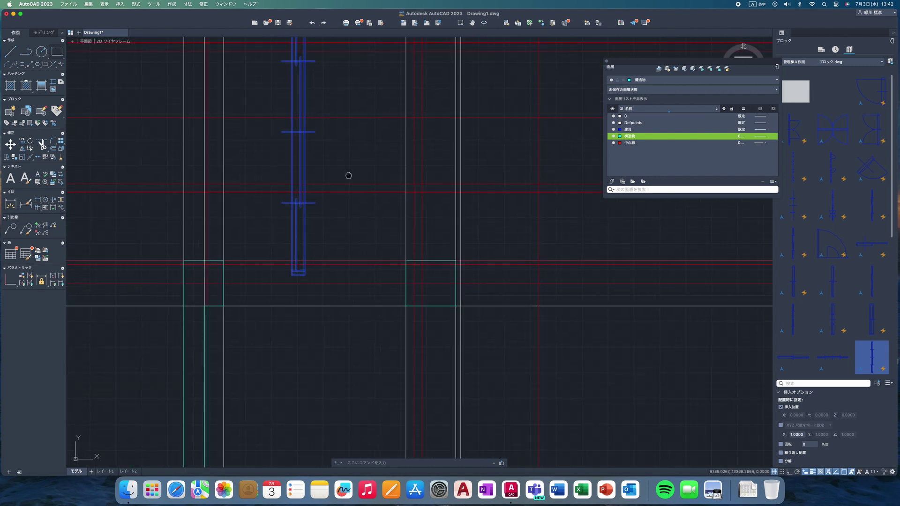
pyautogui.moveTo(347, 175); pyautogui.dragTo(349, 257, button='middle')
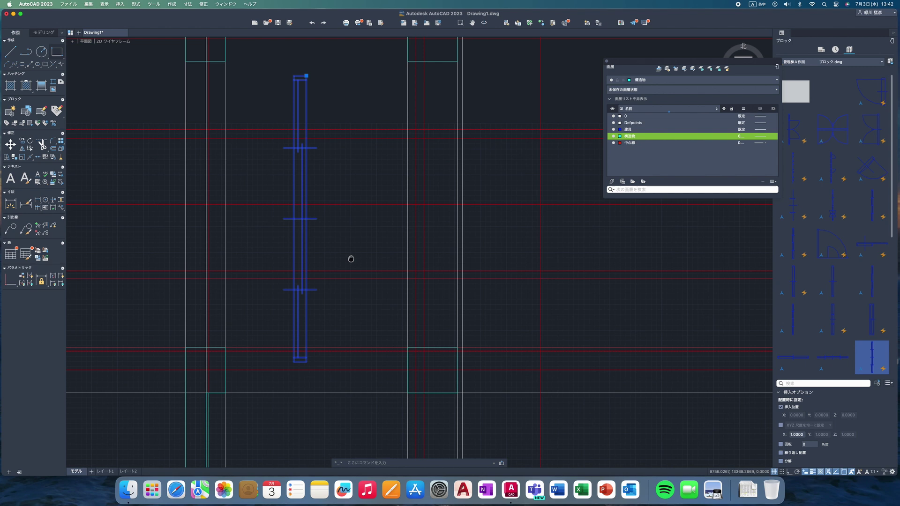
pyautogui.click(306, 76)
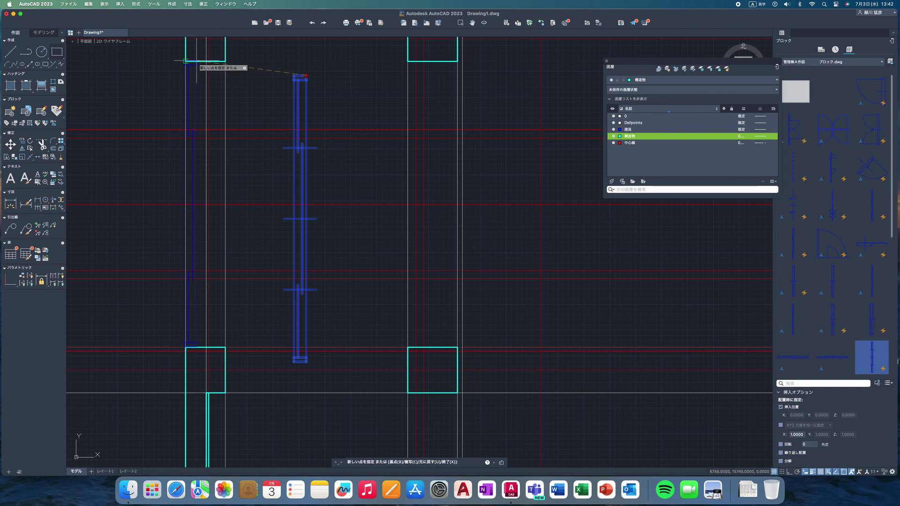
pyautogui.scroll(2, 187, 60)
pyautogui.scroll(3, 197, 65)
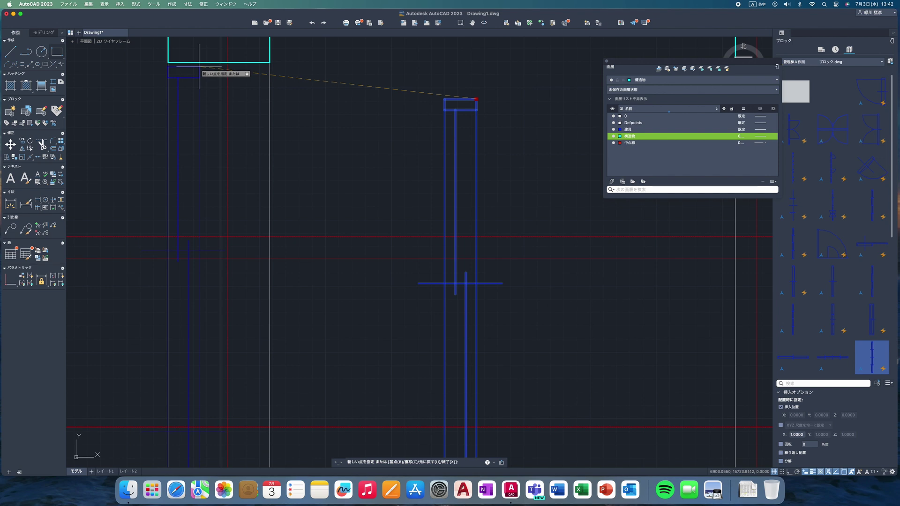
pyautogui.scroll(2, 199, 67)
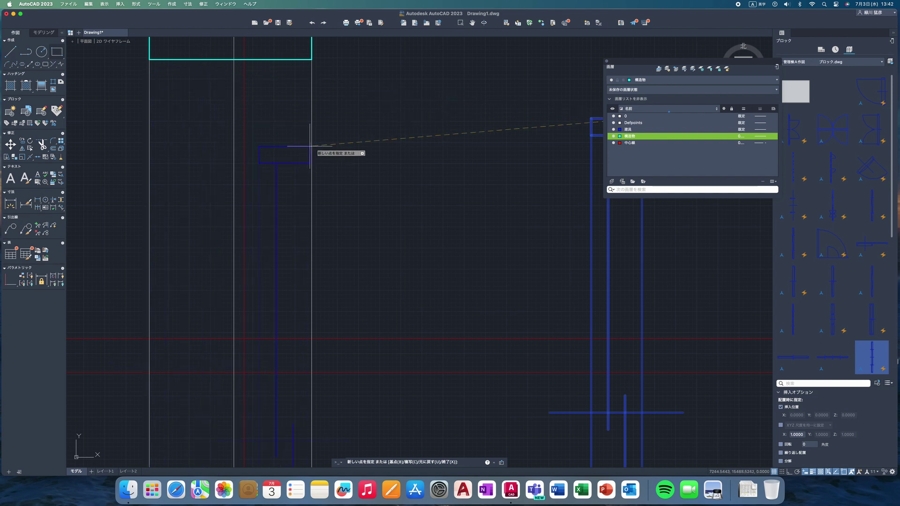
pyautogui.click(422, 132)
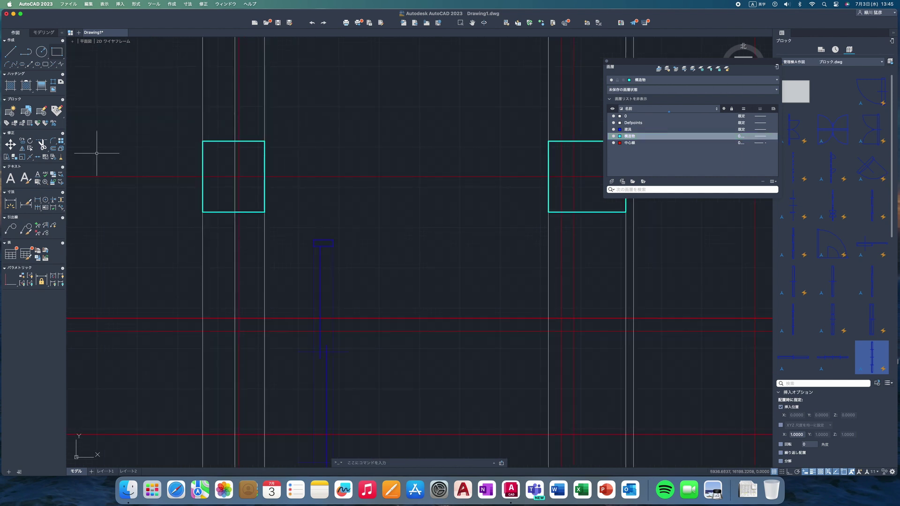
# Step: Offset the left vertical line 150 to the right
pyautogui.click(53, 149)
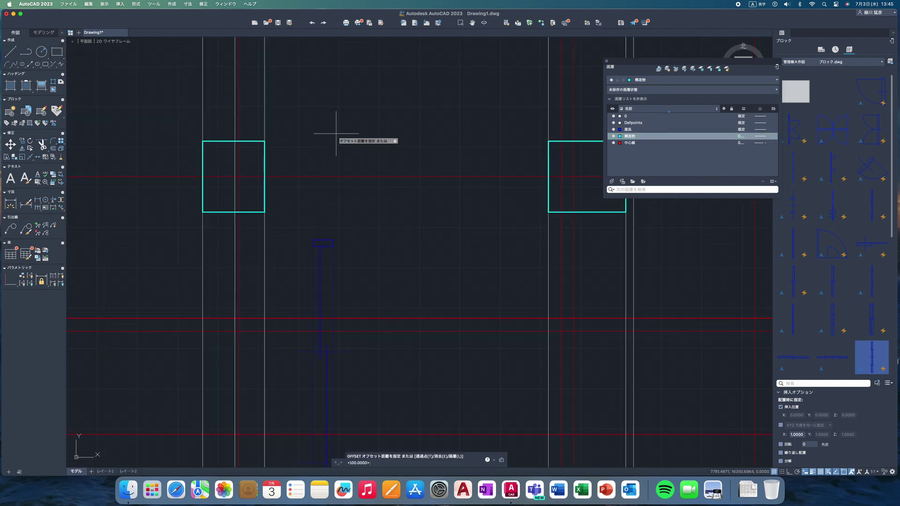
pyautogui.write('150')
pyautogui.press('Return')
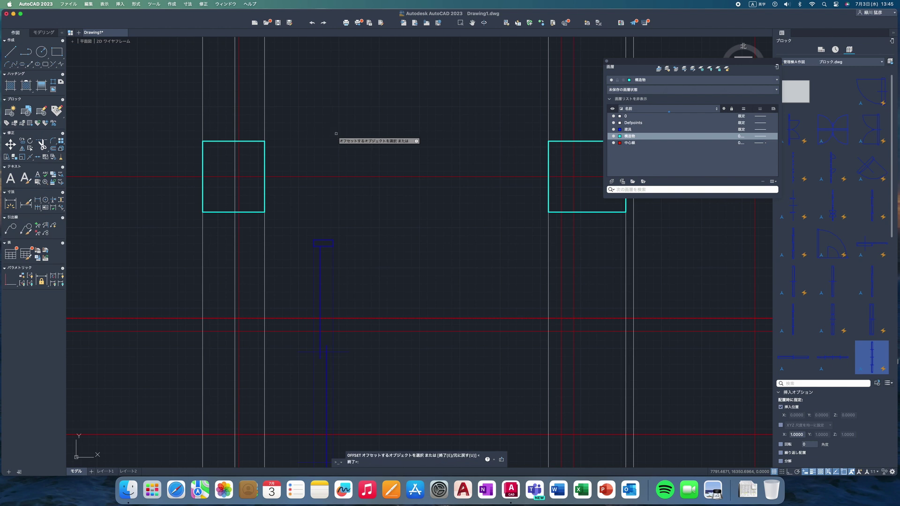
pyautogui.click(203, 239)
pyautogui.click(274, 246)
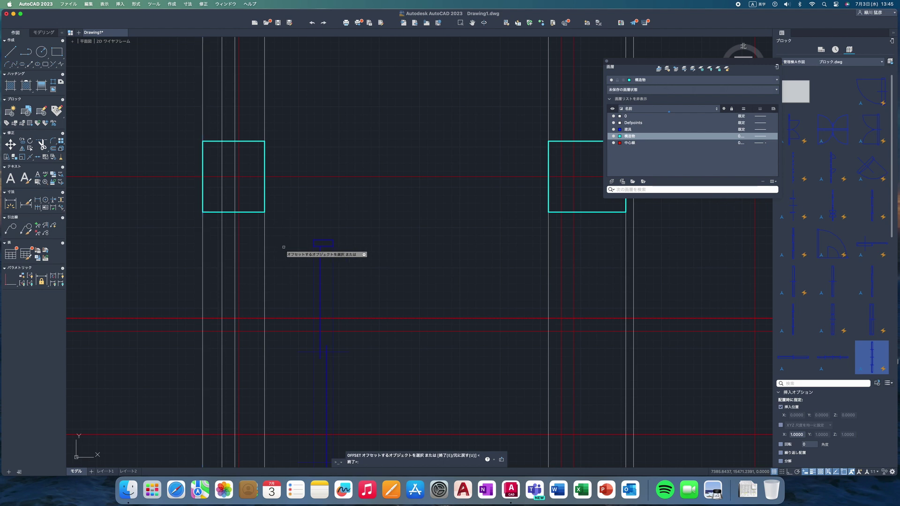
pyautogui.press('Escape')
# Step: Snap the door block's top corner to the column corner, then open the 修正 (Modify) menu
pyautogui.click(331, 242)
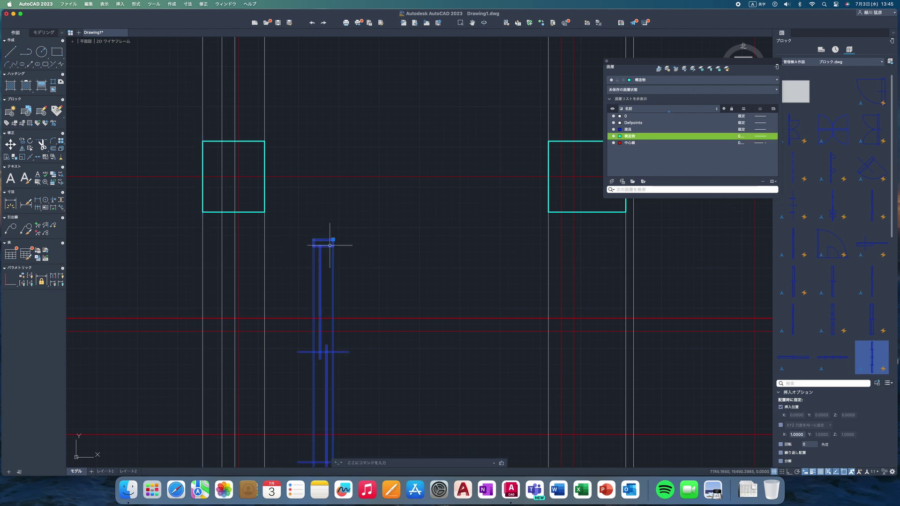
pyautogui.click(332, 240)
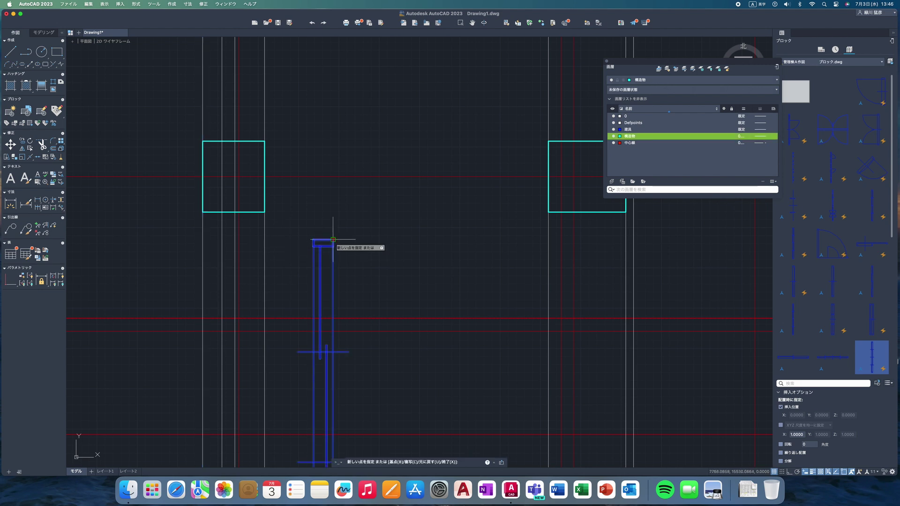
pyautogui.click(222, 212)
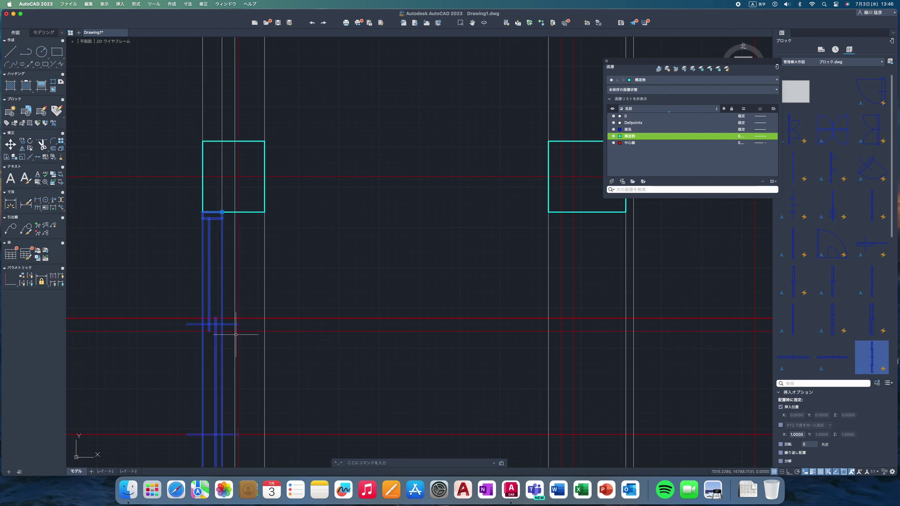
pyautogui.scroll(-5, 241, 276)
pyautogui.scroll(-5, 328, 191)
pyautogui.scroll(-2, 327, 191)
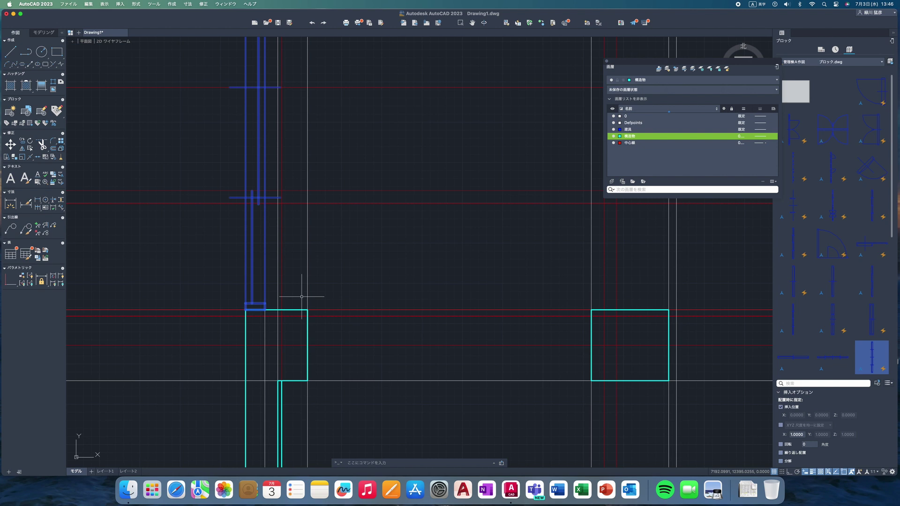
pyautogui.scroll(-3, 368, 242)
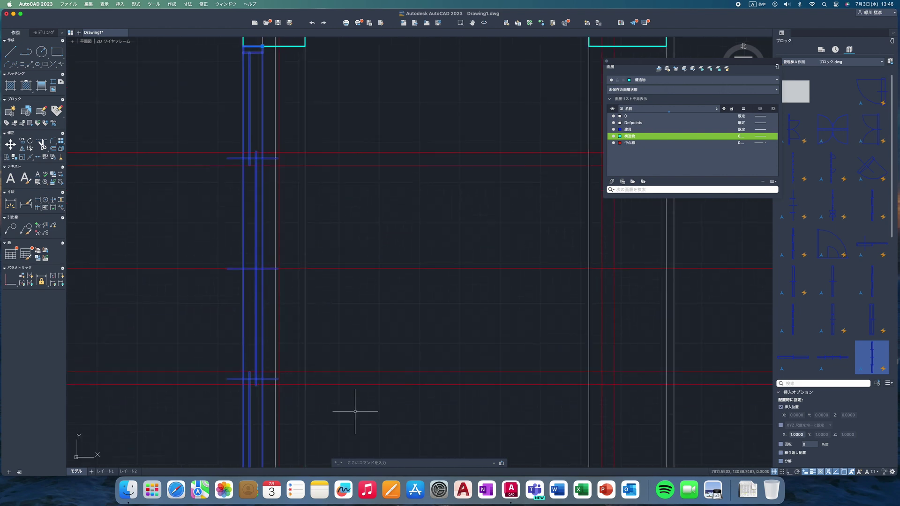
pyautogui.scroll(-2, 357, 412)
pyautogui.scroll(-2, 328, 329)
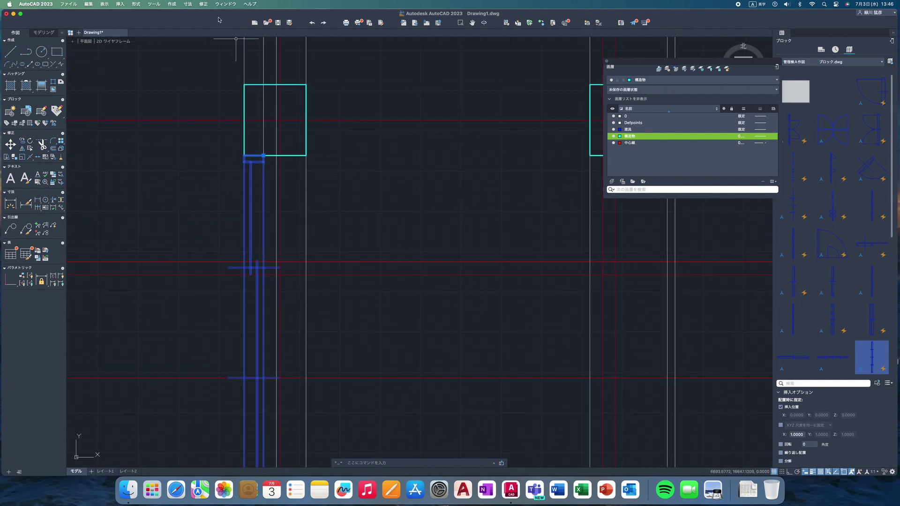
pyautogui.click(204, 5)
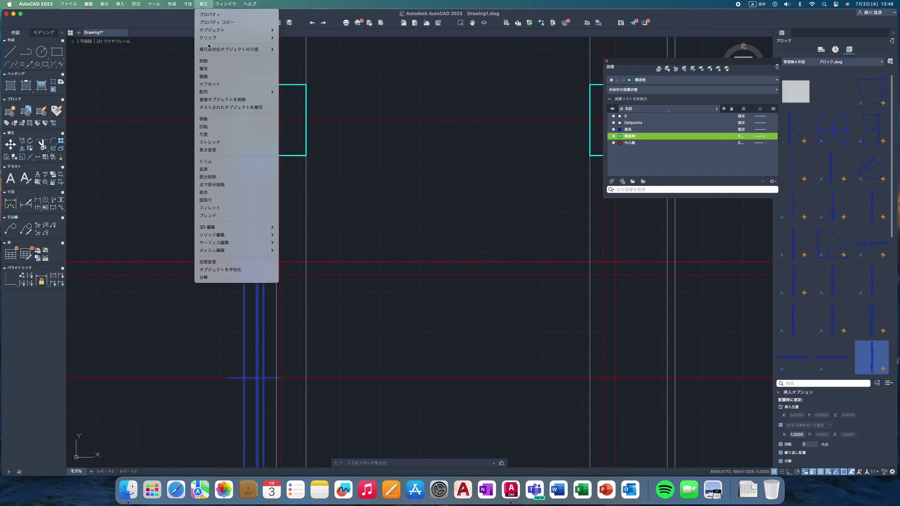
# Step: Copy the door block to the next column's door corner
pyautogui.press('Escape')
pyautogui.click(264, 157)
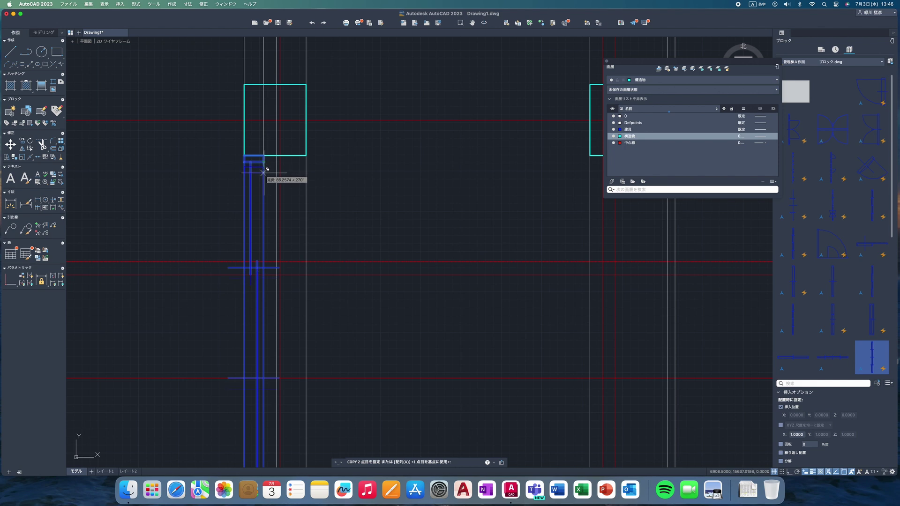
pyautogui.moveTo(318, 154)
pyautogui.mouseDown(button='middle')
pyautogui.moveTo(325, 336)
pyautogui.moveTo(345, 147)
pyautogui.moveTo(317, 338)
pyautogui.mouseUp(button='middle')
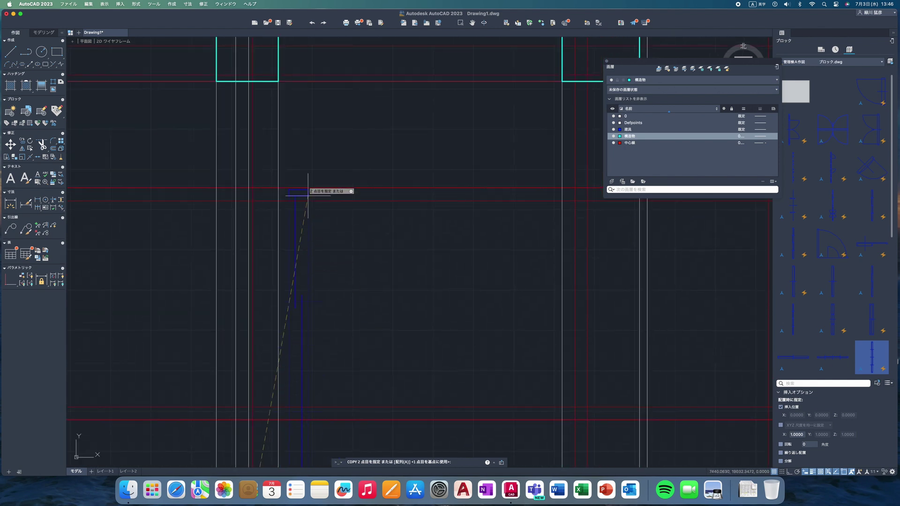
pyautogui.click(301, 106)
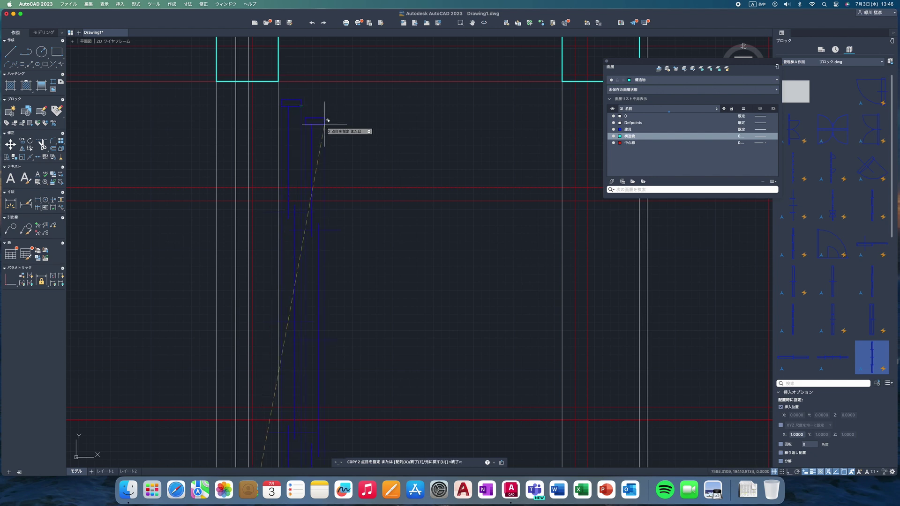
pyautogui.press('Escape')
# Step: Shift the copied door block left to the column edge
pyautogui.click(292, 107)
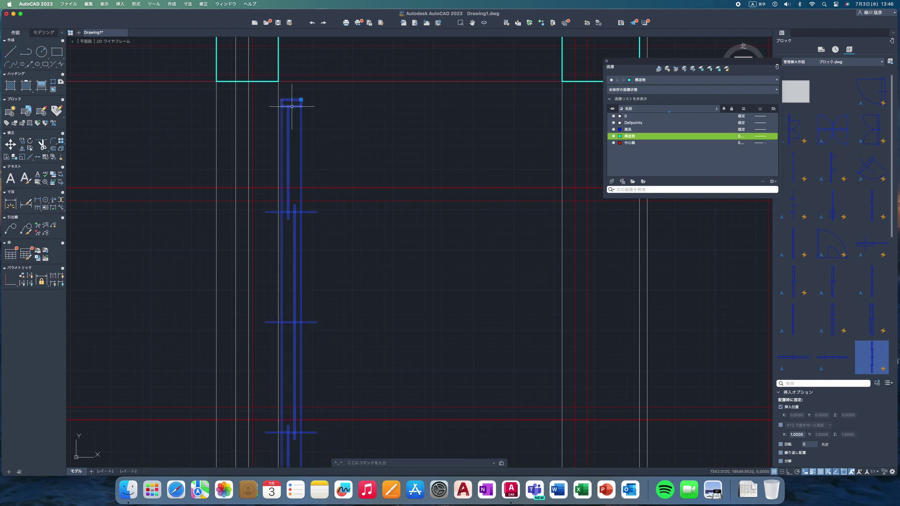
pyautogui.click(301, 99)
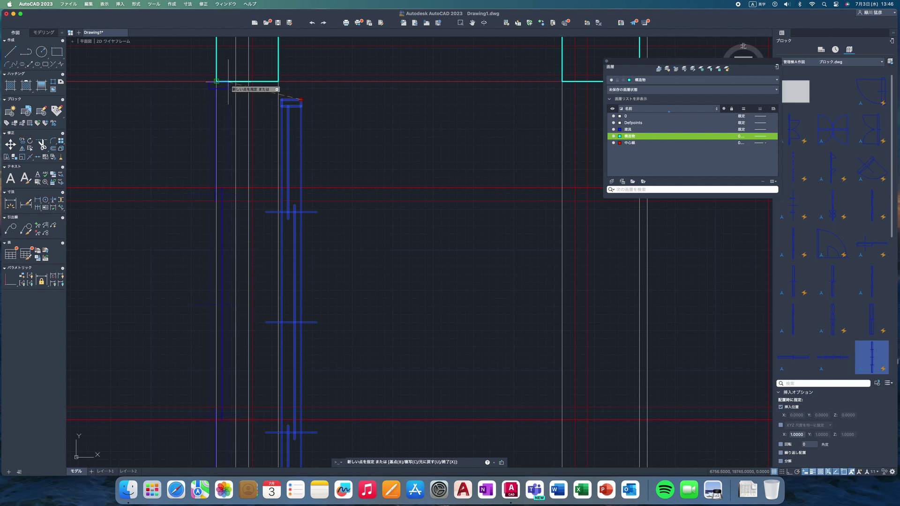
pyautogui.press('Escape')
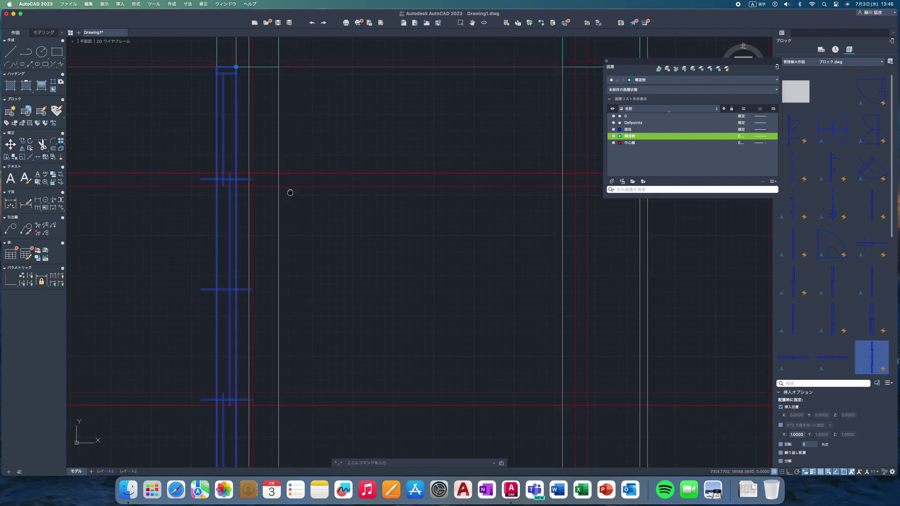
pyautogui.scroll(10, 291, 206)
pyautogui.press('Escape')
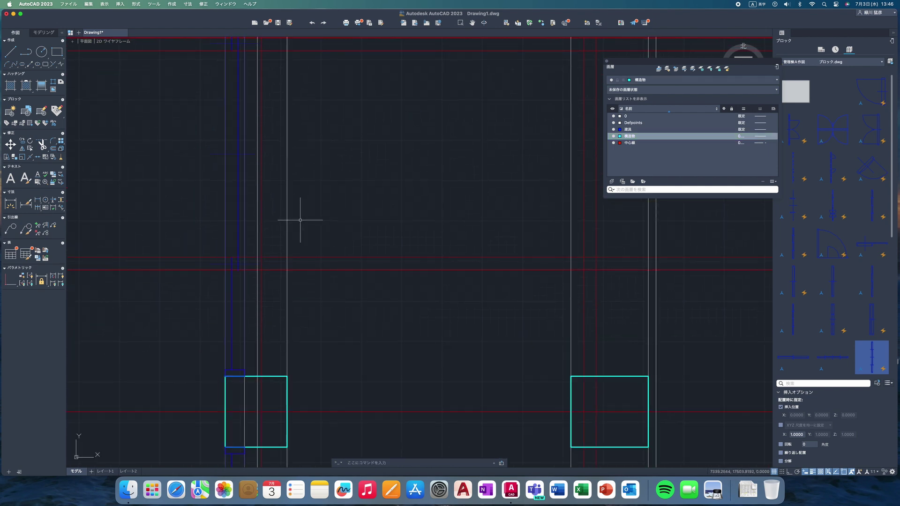
# Step: Pan back to the upper column and select the door block below it
pyautogui.scroll(-3, 299, 182)
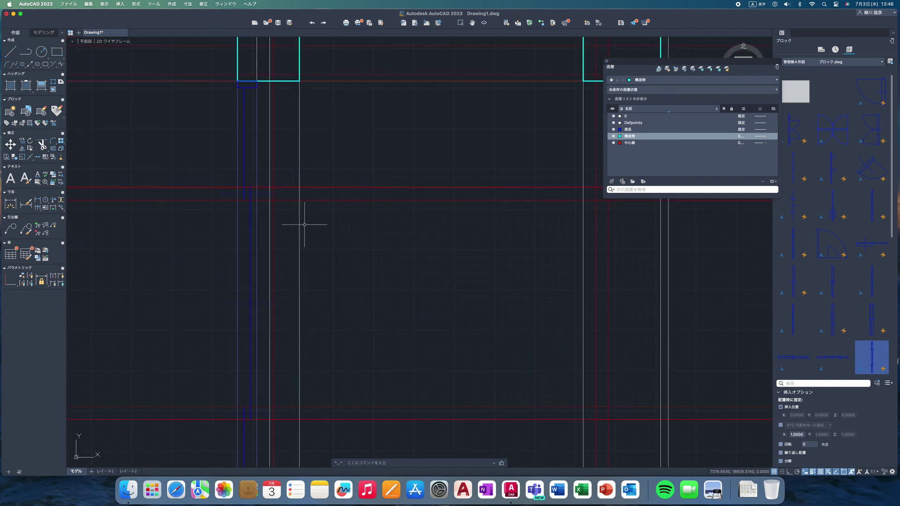
pyautogui.moveTo(304, 225); pyautogui.dragTo(311, 302, button='middle')
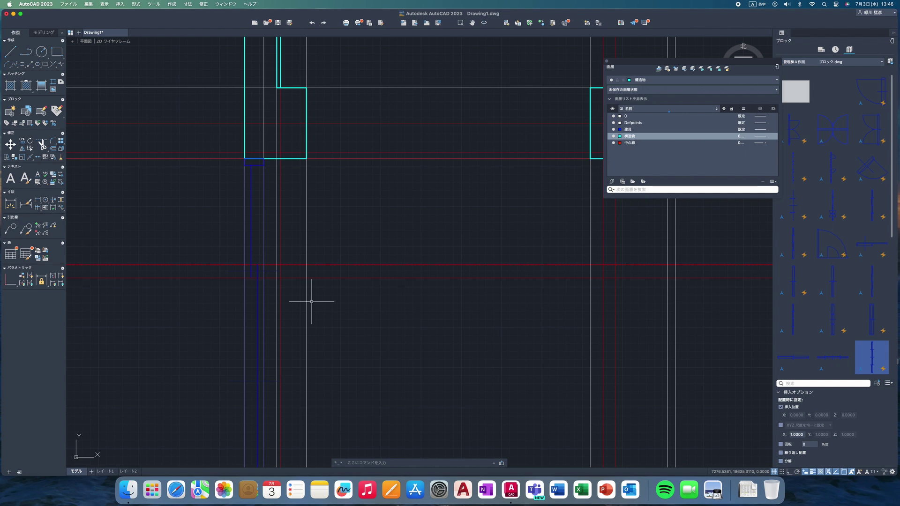
pyautogui.moveTo(300, 282); pyautogui.dragTo(297, 355, button='middle')
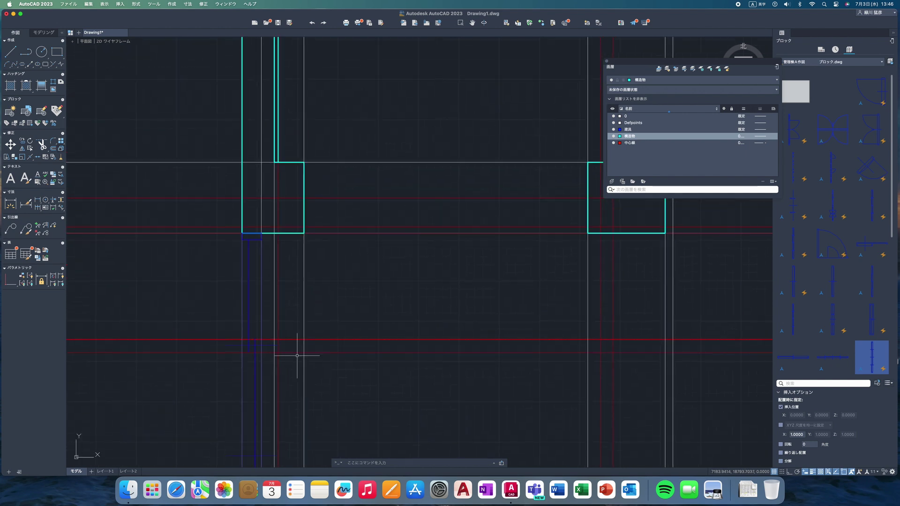
pyautogui.click(249, 265)
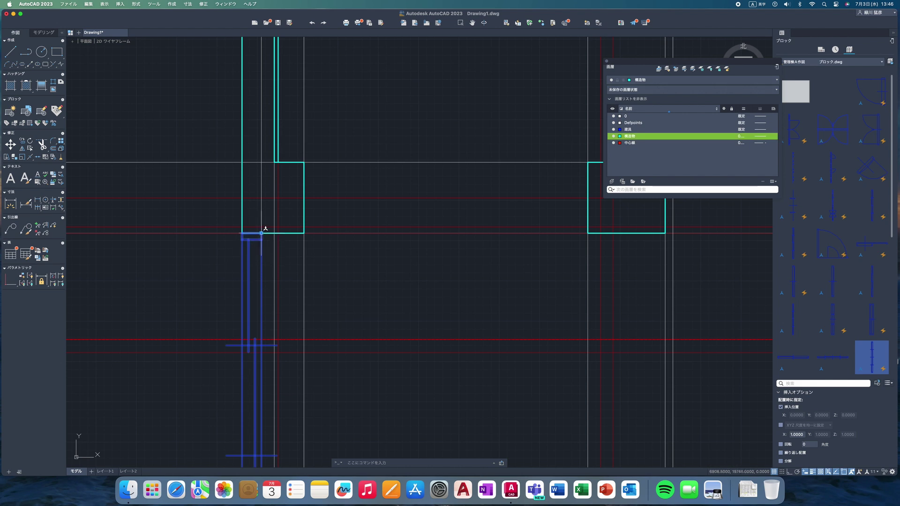
# Step: Copy the door block from its corner to the next column's corner further along the plan
pyautogui.click(207, 6)
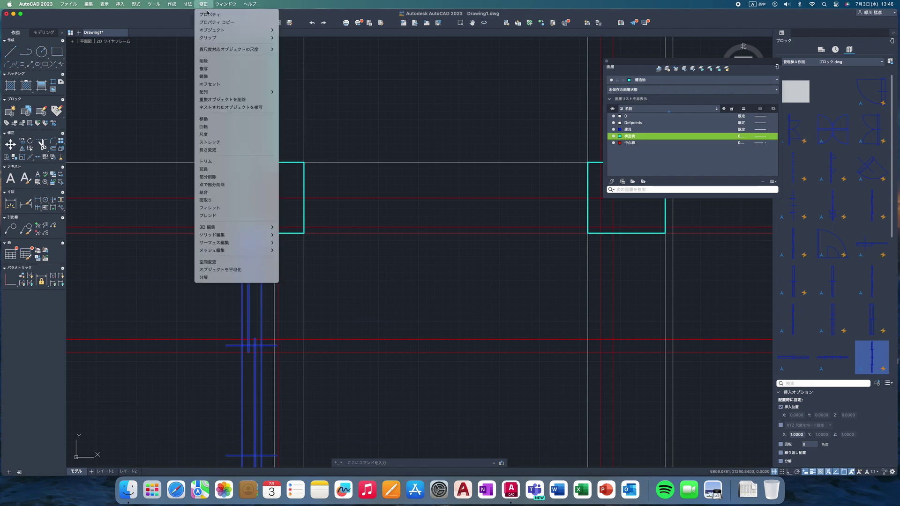
pyautogui.click(215, 70)
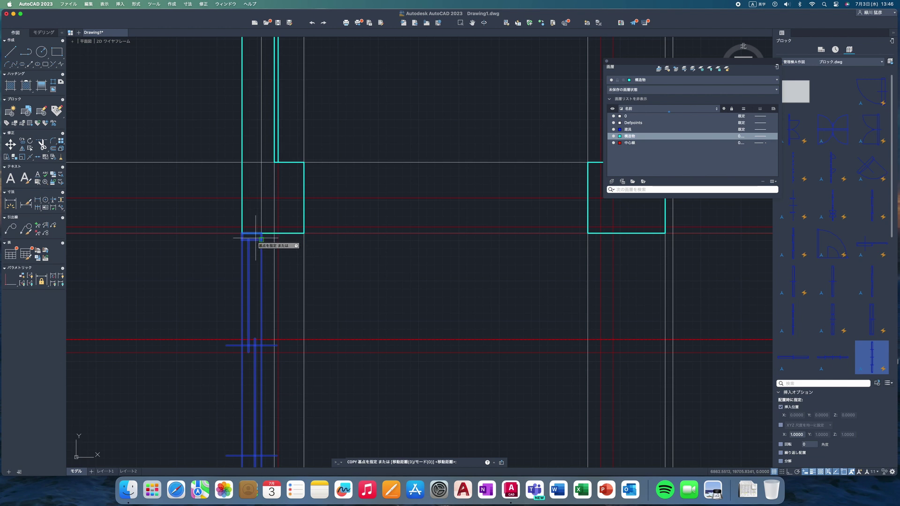
pyautogui.click(262, 238)
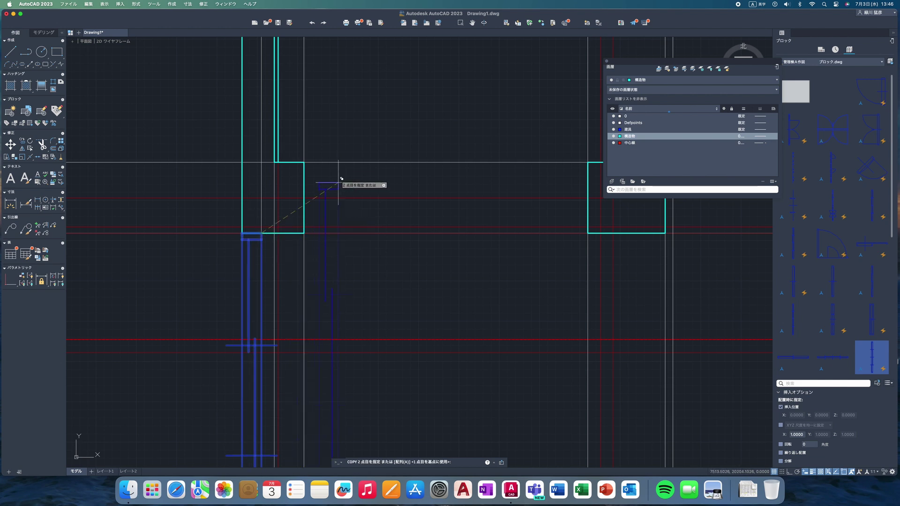
pyautogui.scroll(10, 331, 175)
pyautogui.moveTo(332, 317); pyautogui.dragTo(322, 261, button='middle')
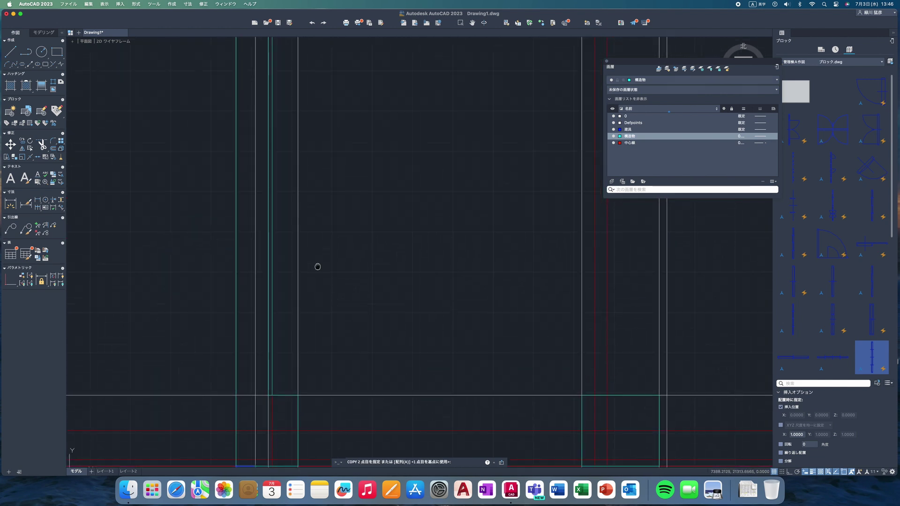
pyautogui.moveTo(335, 209)
pyautogui.mouseDown(button='middle')
pyautogui.moveTo(341, 166)
pyautogui.moveTo(315, 185)
pyautogui.moveTo(311, 342)
pyautogui.mouseUp(button='middle')
pyautogui.scroll(5, 340, 166)
pyautogui.scroll(5, 364, 211)
pyautogui.scroll(5, 338, 283)
pyautogui.moveTo(306, 192)
pyautogui.mouseDown(button='middle')
pyautogui.moveTo(303, 310)
pyautogui.moveTo(348, 139)
pyautogui.moveTo(339, 183)
pyautogui.moveTo(374, 125)
pyautogui.moveTo(370, 105)
pyautogui.mouseUp(button='middle')
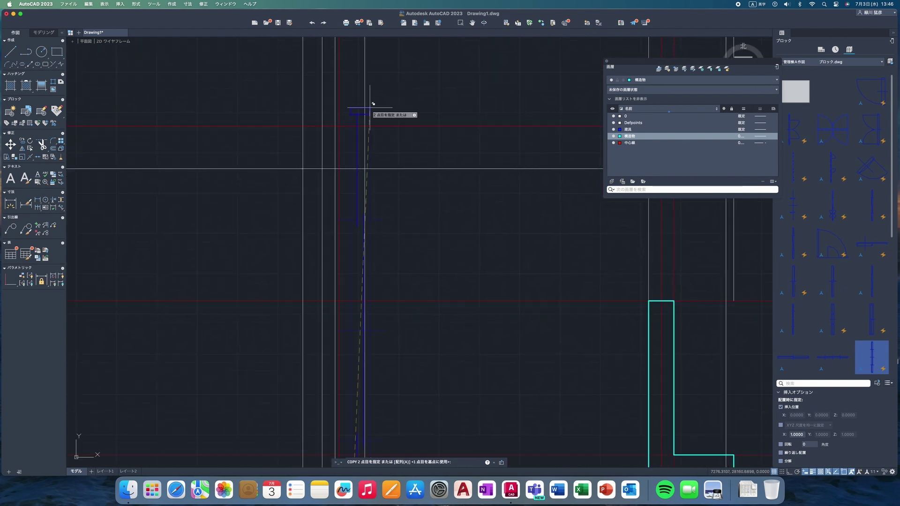
pyautogui.scroll(-4, 395, 177)
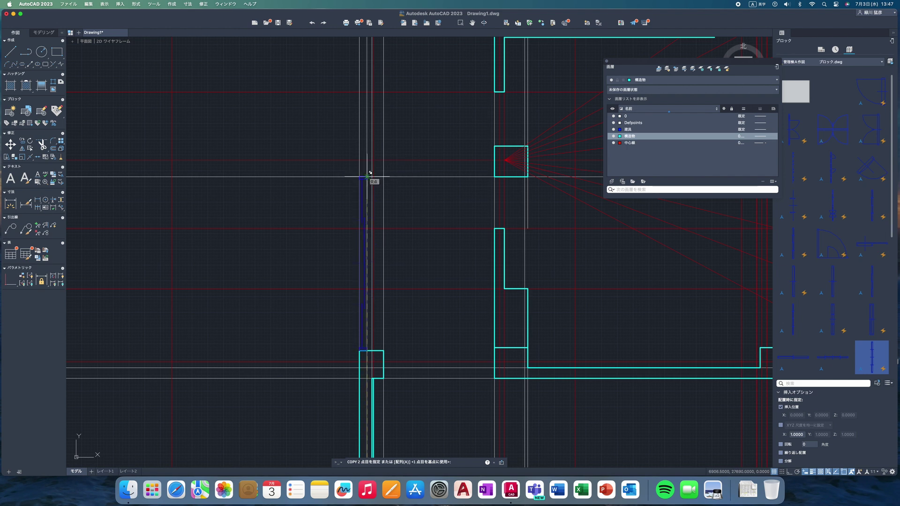
pyautogui.scroll(2, 370, 173)
pyautogui.scroll(2, 368, 175)
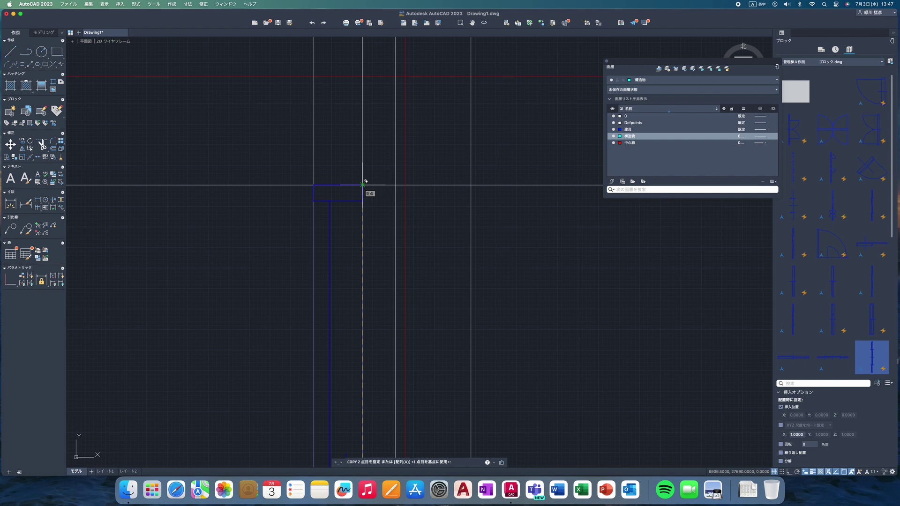
pyautogui.click(363, 184)
pyautogui.press('Return')
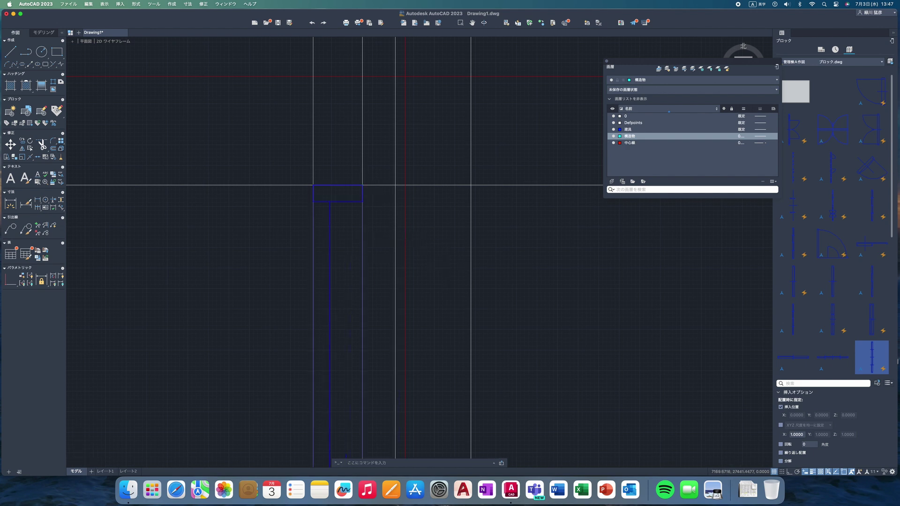
# Step: Pan along the wall to check the placed door copy below the column
pyautogui.scroll(-2, 440, 262)
pyautogui.moveTo(440, 262)
pyautogui.mouseDown(button='middle')
pyautogui.moveTo(375, 157)
pyautogui.moveTo(370, 293)
pyautogui.moveTo(353, 96)
pyautogui.mouseUp(button='middle')
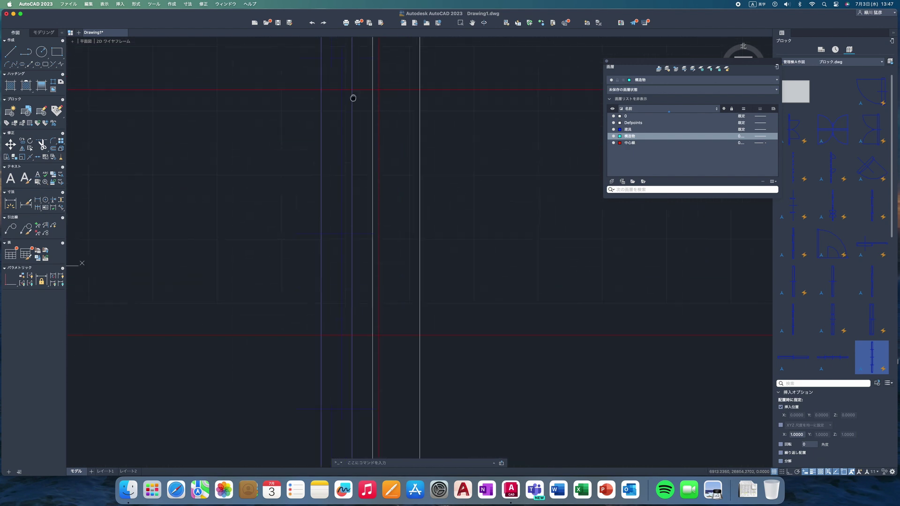
pyautogui.moveTo(337, 277); pyautogui.dragTo(338, 52, button='middle')
pyautogui.moveTo(335, 195); pyautogui.dragTo(330, 291, button='middle')
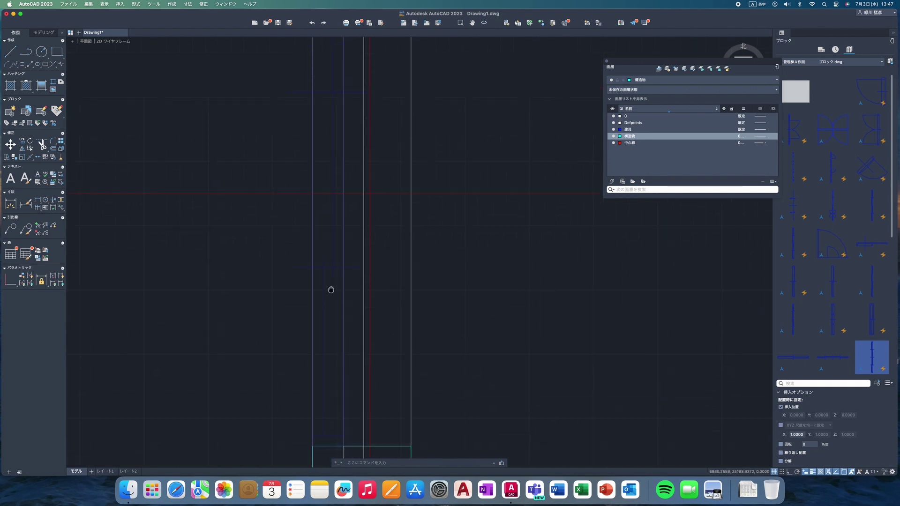
pyautogui.moveTo(328, 133)
pyautogui.mouseDown(button='middle')
pyautogui.moveTo(297, 233)
pyautogui.moveTo(291, 352)
pyautogui.mouseUp(button='middle')
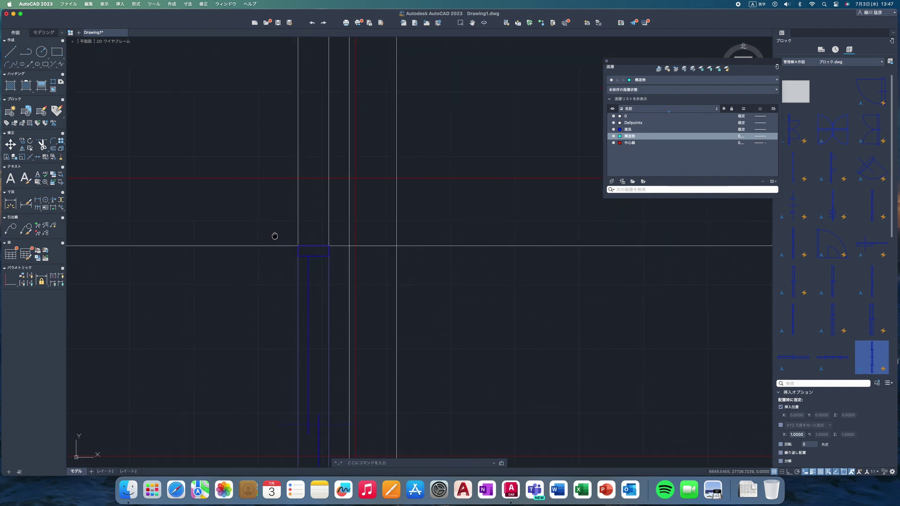
pyautogui.moveTo(274, 235); pyautogui.dragTo(270, 247, button='middle')
pyautogui.scroll(-3, 262, 234)
pyautogui.scroll(2, 354, 310)
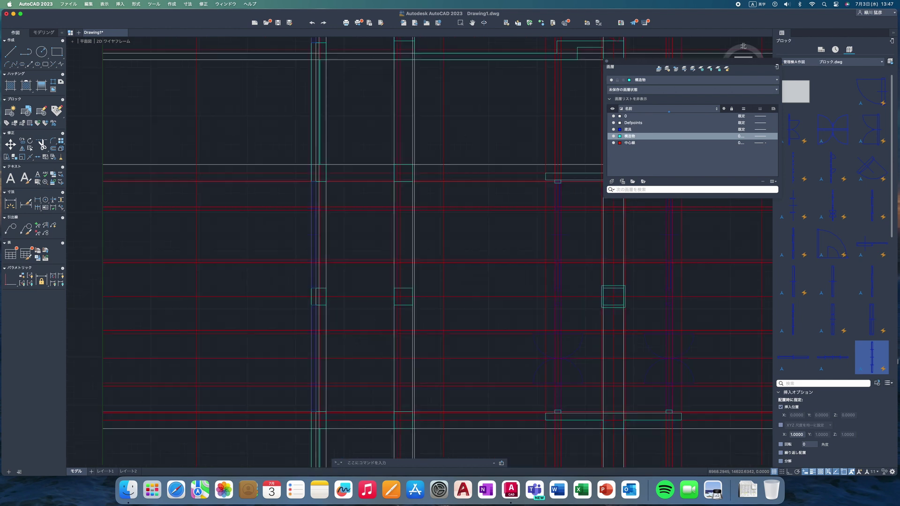
pyautogui.scroll(2, 354, 310)
# Step: Copy the square column by its corner onto the first new grid intersection
pyautogui.click(203, 4)
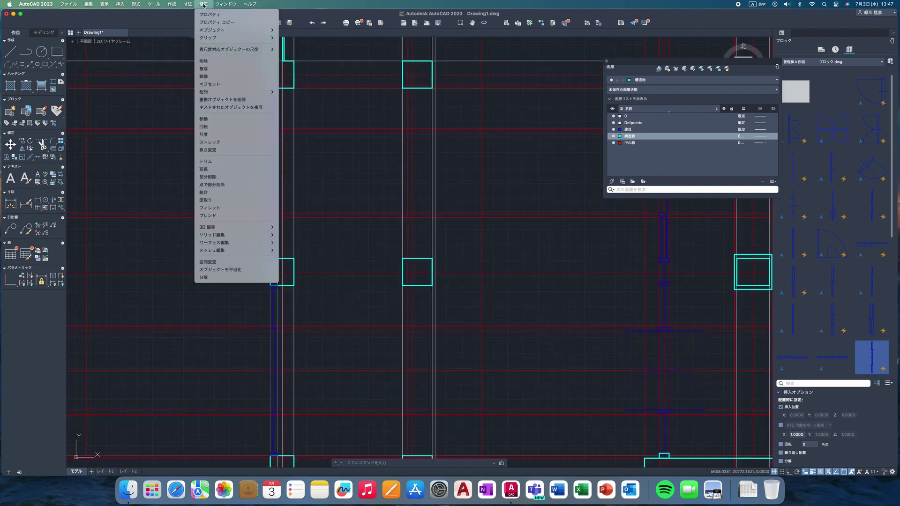
pyautogui.click(210, 70)
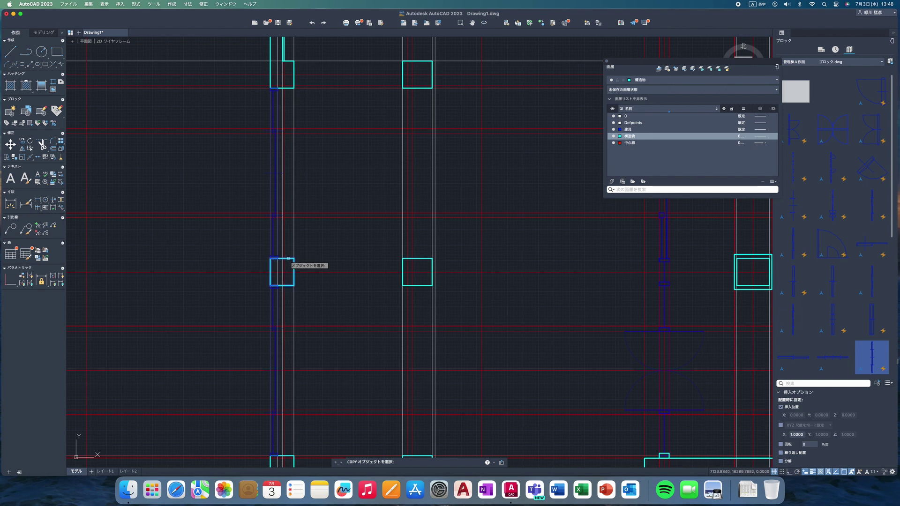
pyautogui.click(288, 258)
pyautogui.press('Return')
pyautogui.scroll(4, 262, 281)
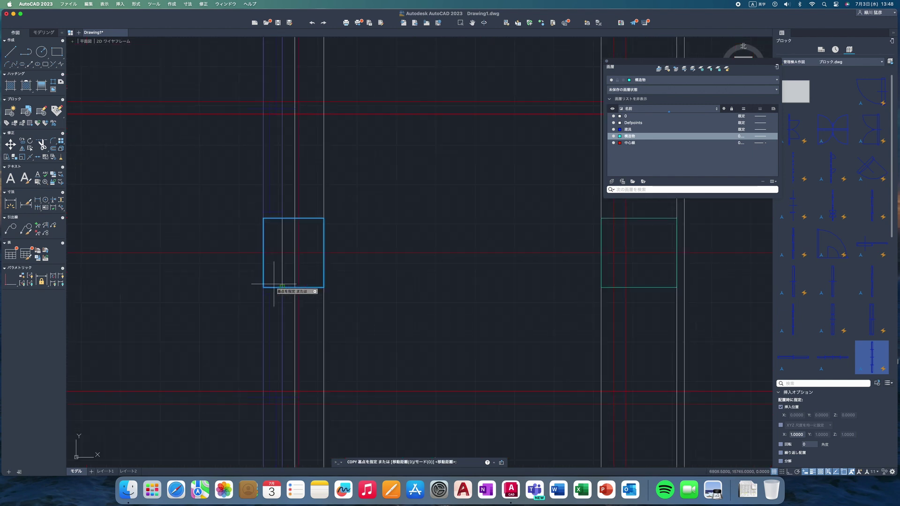
pyautogui.scroll(4, 248, 284)
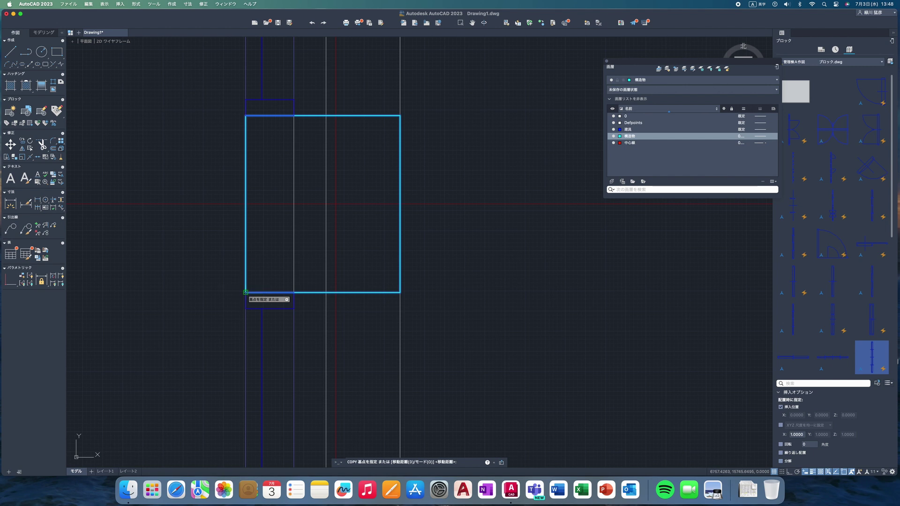
pyautogui.click(245, 292)
pyautogui.scroll(-2, 249, 292)
pyautogui.scroll(-3, 251, 211)
pyautogui.scroll(-3, 250, 194)
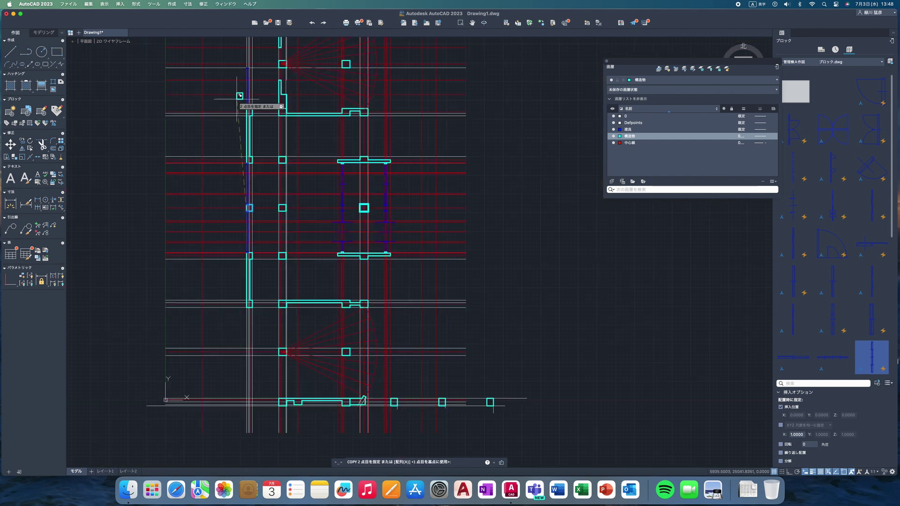
pyautogui.scroll(3, 240, 98)
pyautogui.scroll(2, 257, 206)
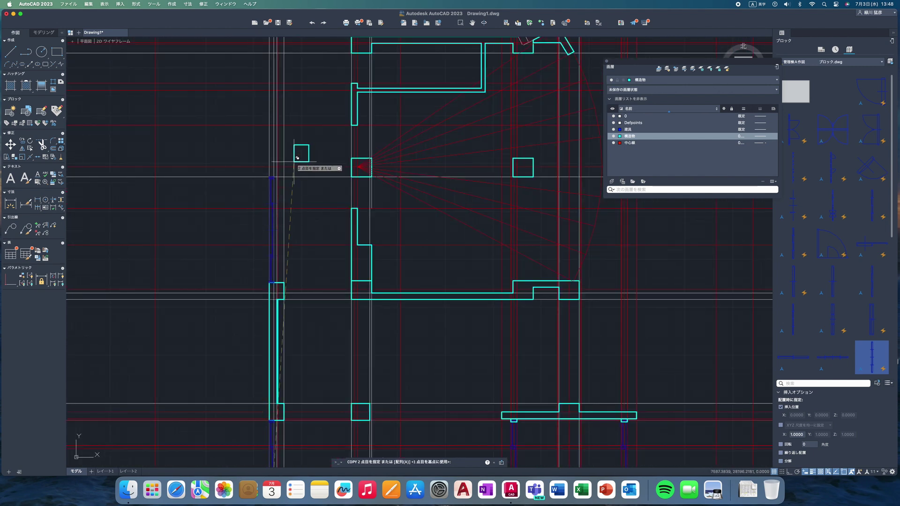
pyautogui.scroll(5, 297, 159)
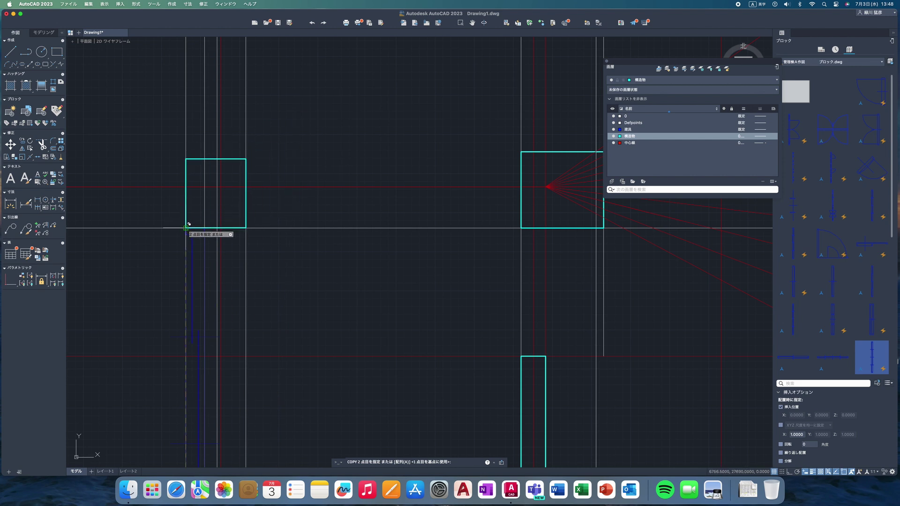
pyautogui.click(186, 228)
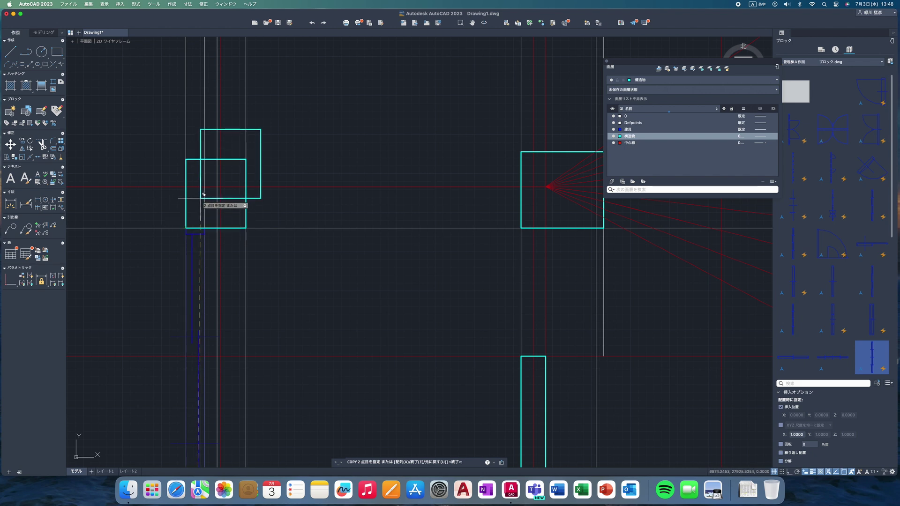
# Step: Place a second column copy at the next grid intersection along the wall
pyautogui.scroll(2, 204, 194)
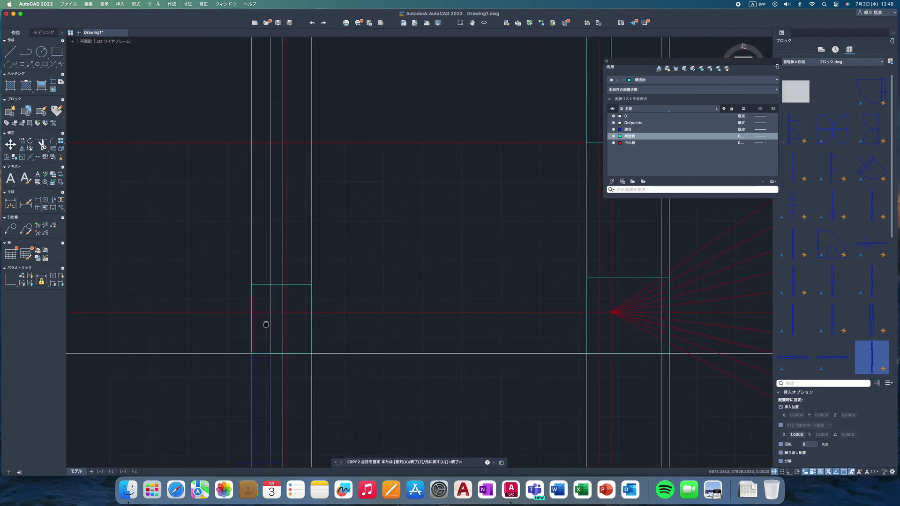
pyautogui.scroll(-2, 262, 323)
pyautogui.scroll(-3, 312, 248)
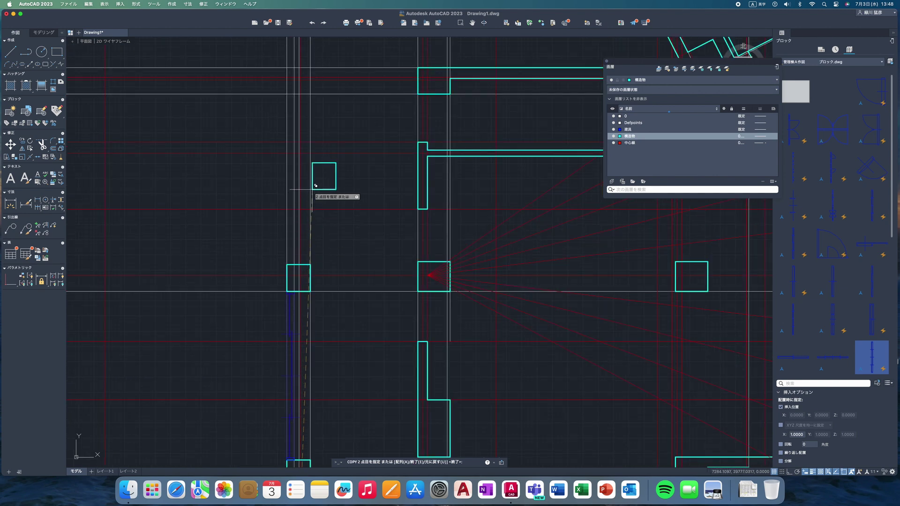
pyautogui.moveTo(320, 179); pyautogui.dragTo(312, 249, button='middle')
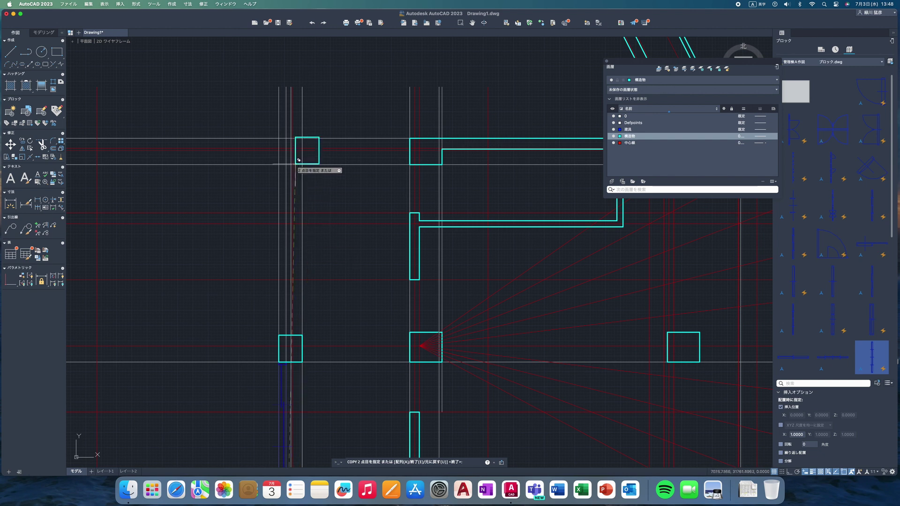
pyautogui.click(280, 164)
pyautogui.press('Return')
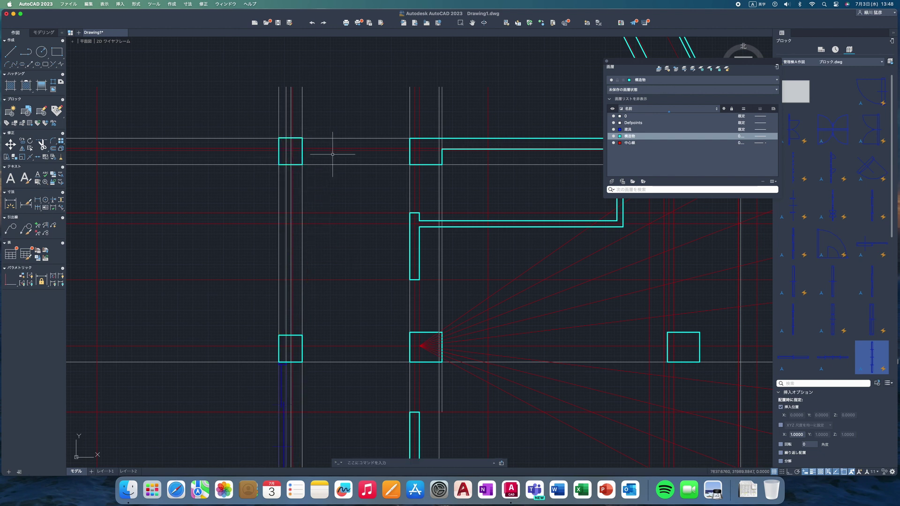
pyautogui.scroll(5, 299, 141)
pyautogui.scroll(3, 286, 144)
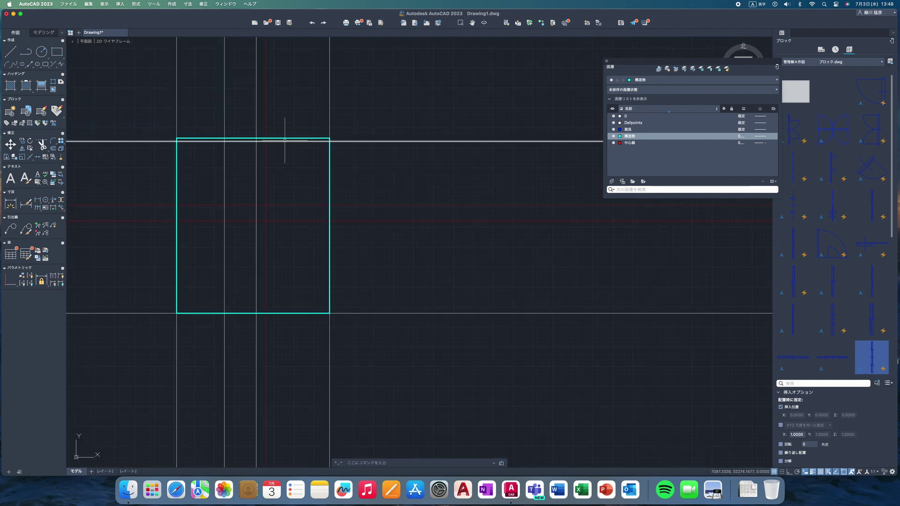
pyautogui.scroll(-4, 326, 160)
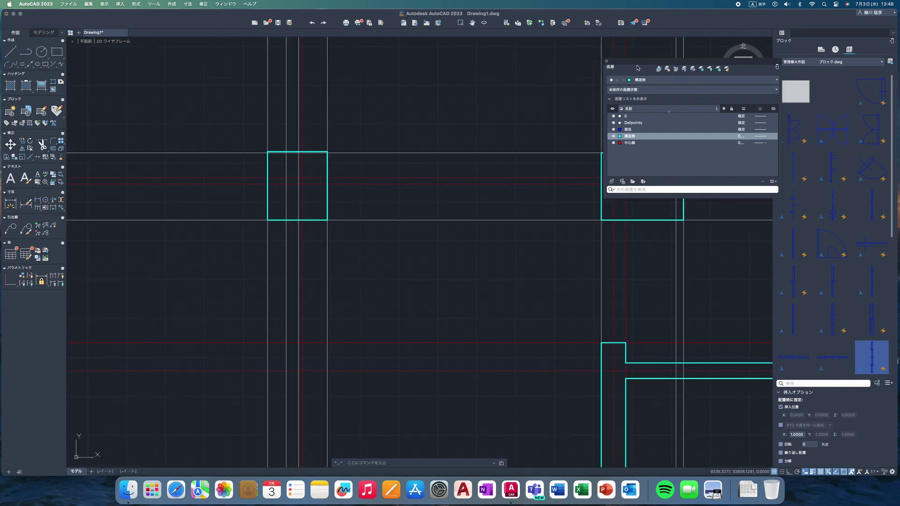
# Step: Move the Layers palette aside and lower the large rectangle's top corners to level its edge
pyautogui.moveTo(638, 67); pyautogui.dragTo(600, 268)
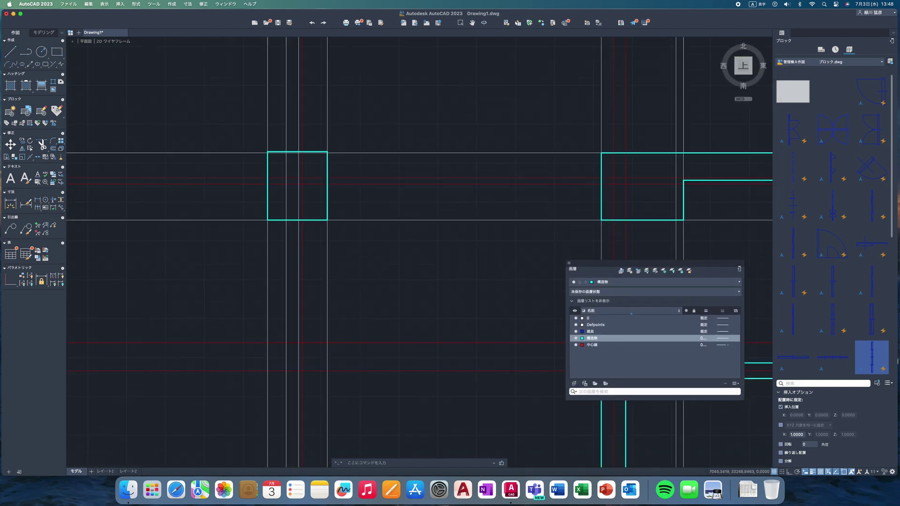
pyautogui.scroll(5, 303, 155)
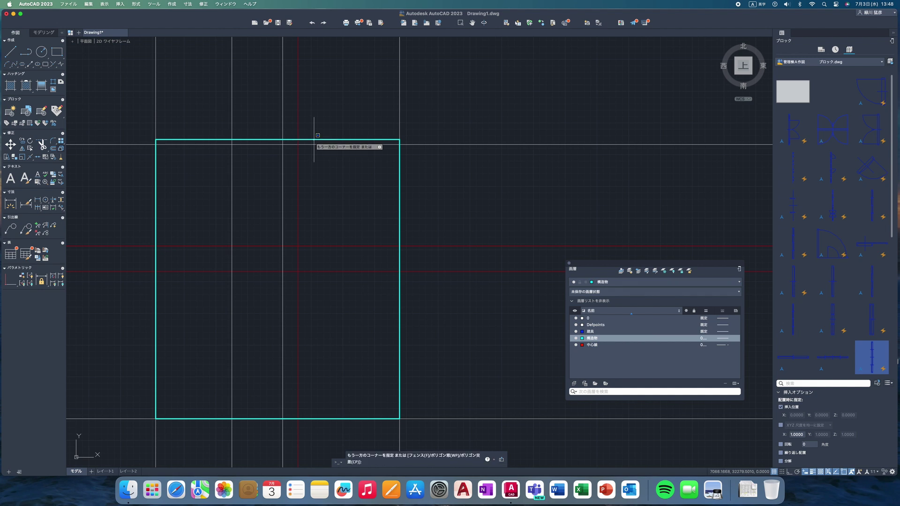
pyautogui.click(330, 140)
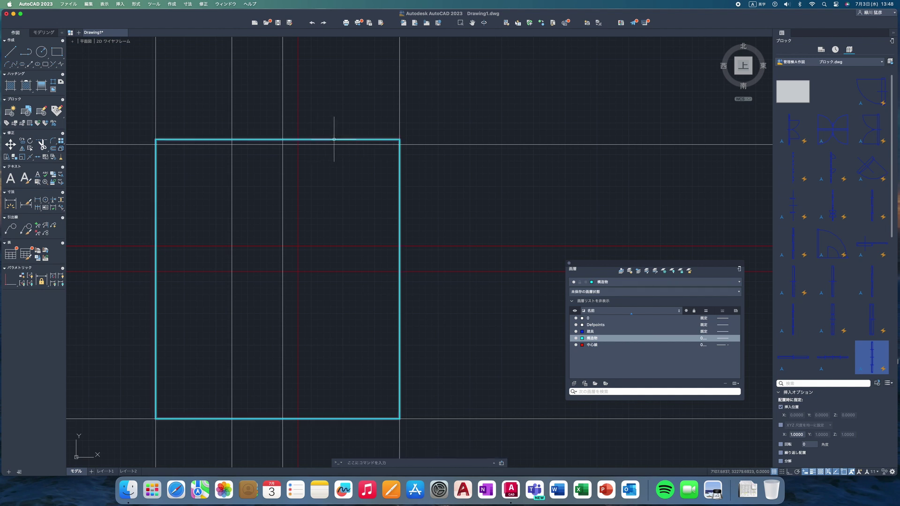
pyautogui.click(399, 139)
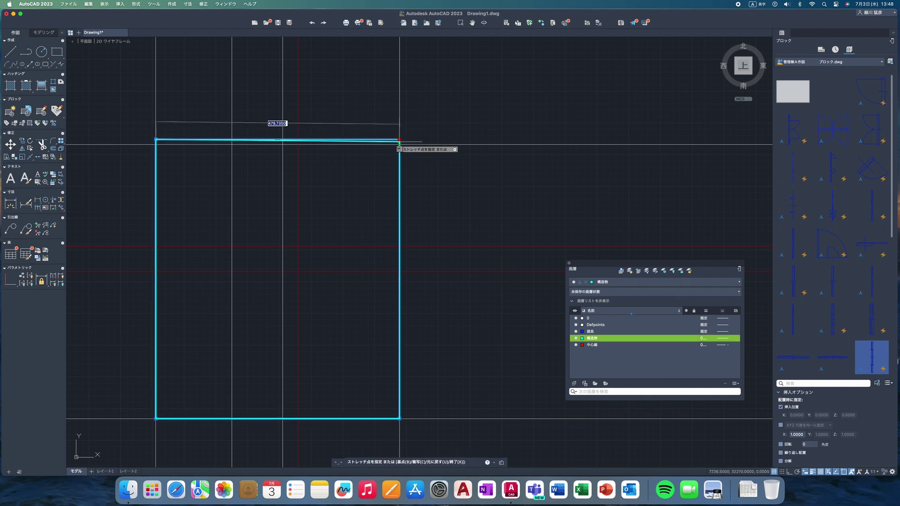
pyautogui.click(156, 139)
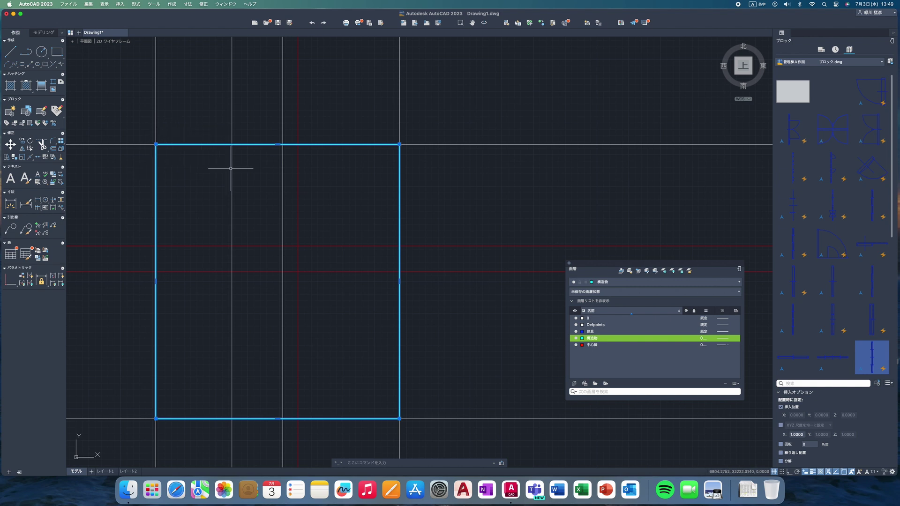
pyautogui.press('Escape')
# Step: Insert the 02ドア2 door block between the columns
pyautogui.scroll(2, 247, 201)
pyautogui.scroll(2, 247, 201)
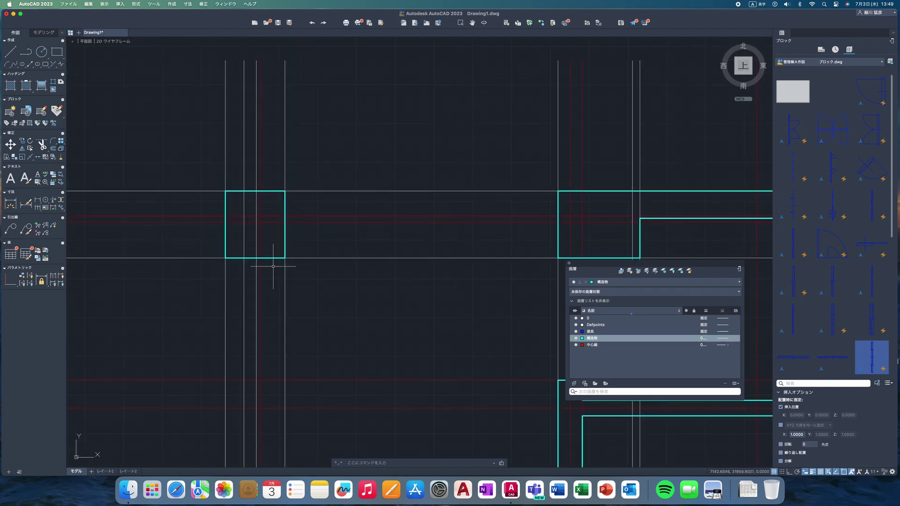
pyautogui.scroll(-2, 273, 266)
pyautogui.scroll(-2, 292, 185)
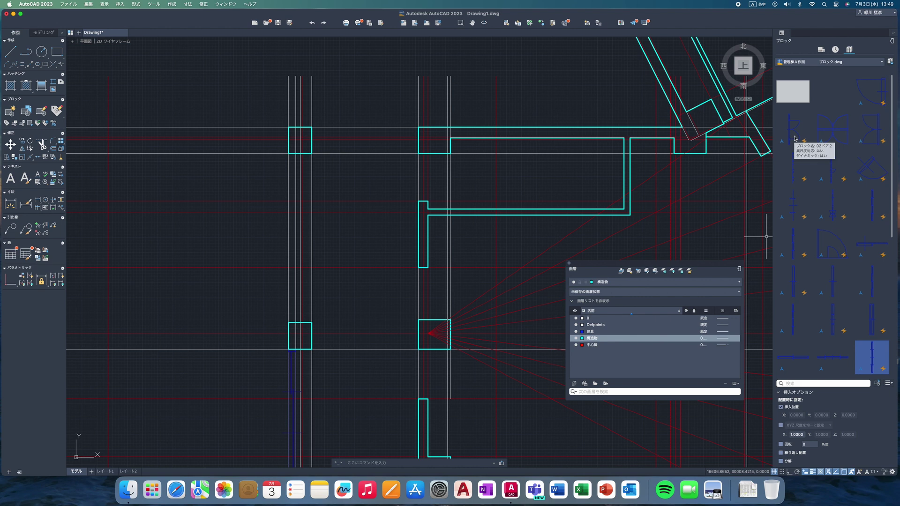
pyautogui.click(795, 138)
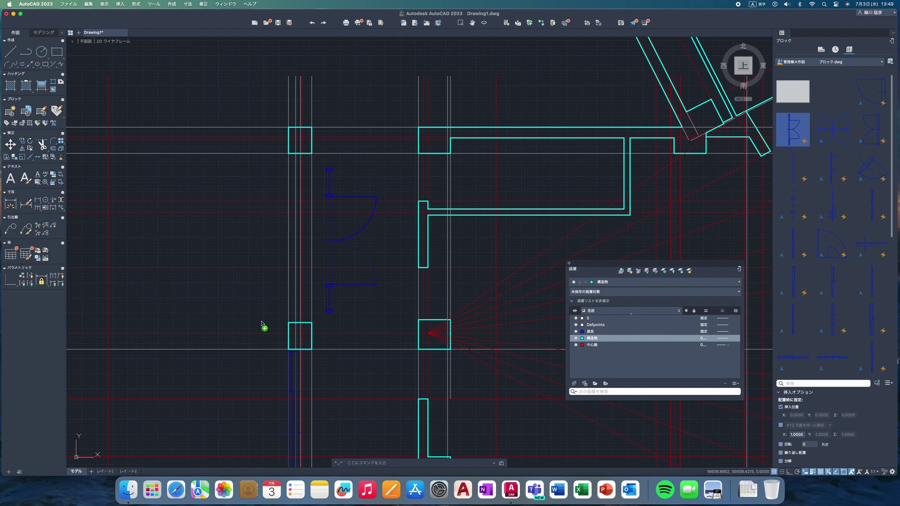
pyautogui.scroll(-2, 321, 201)
pyautogui.click(333, 192)
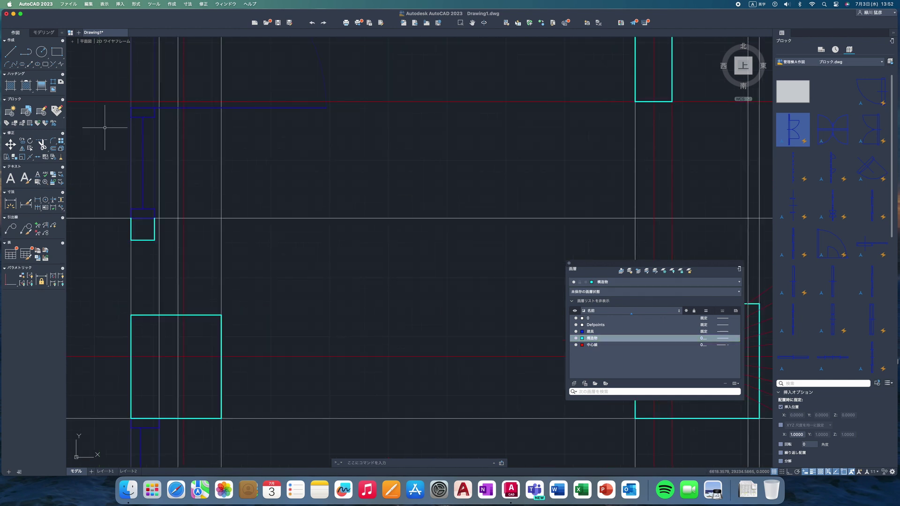
pyautogui.click(53, 149)
pyautogui.write('62.5')
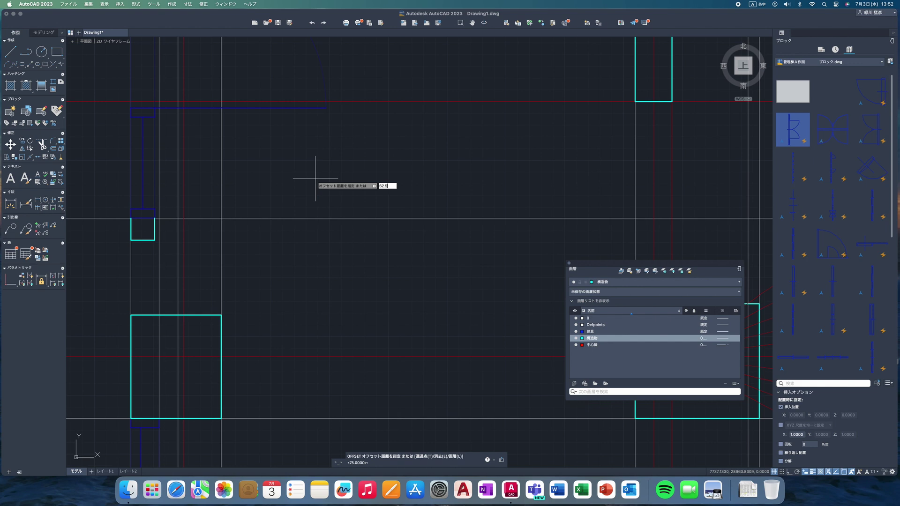
# Step: Offset the red centerline 62.5 to both the right and the left
pyautogui.press('Return')
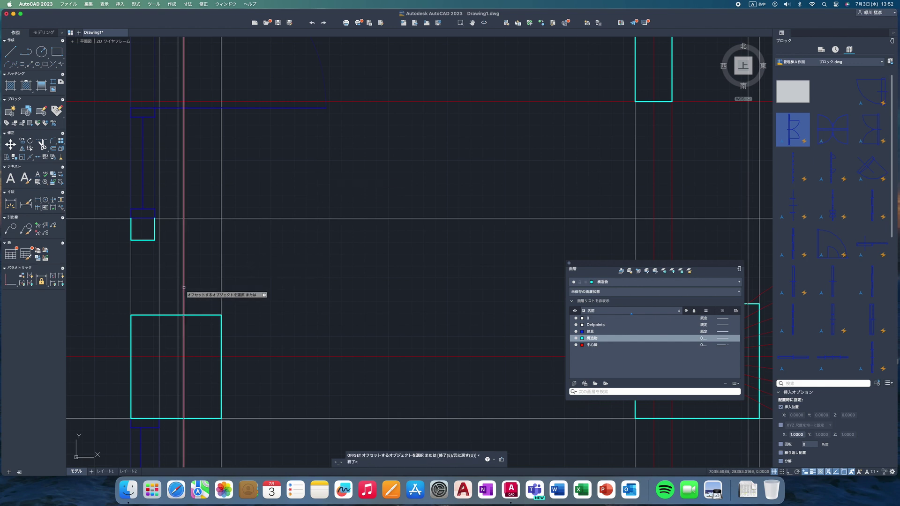
pyautogui.click(183, 287)
pyautogui.click(186, 292)
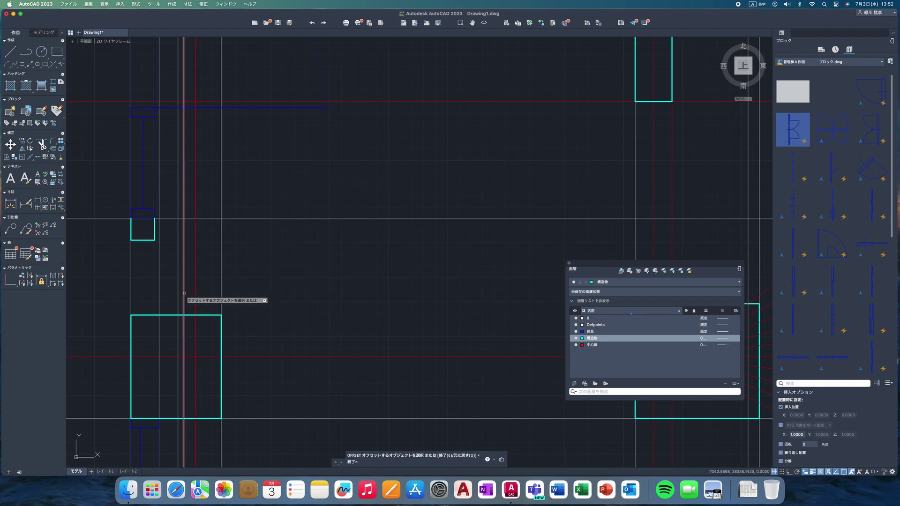
pyautogui.click(174, 286)
pyautogui.press('Escape')
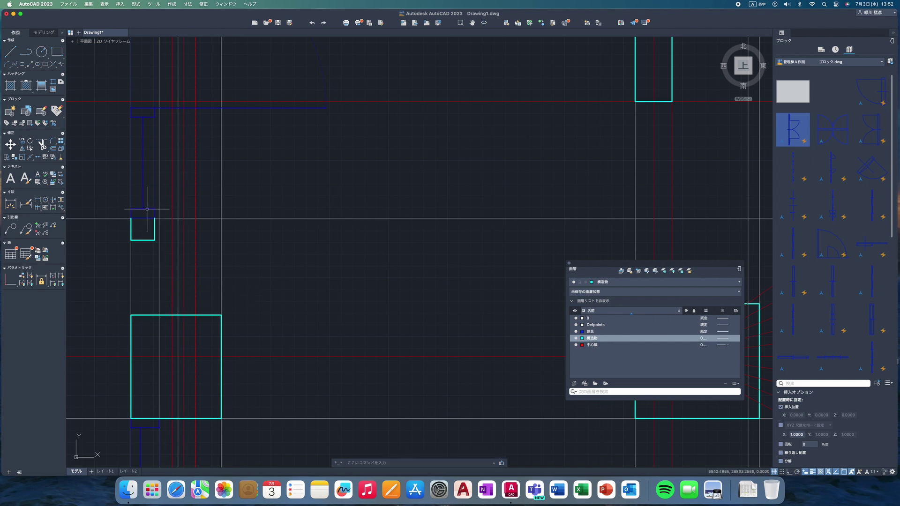
# Step: Move the door block by its corner onto the new offset line
pyautogui.click(147, 210)
pyautogui.click(132, 217)
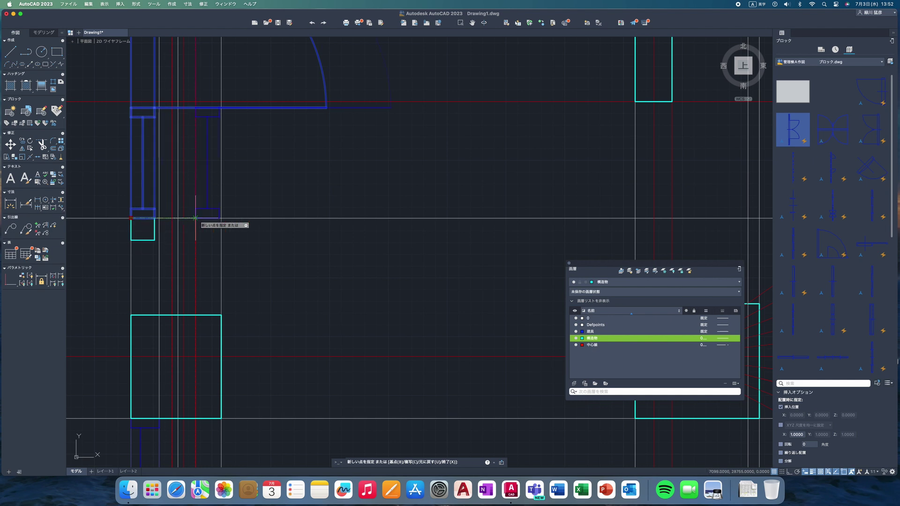
pyautogui.click(172, 218)
pyautogui.press('Escape')
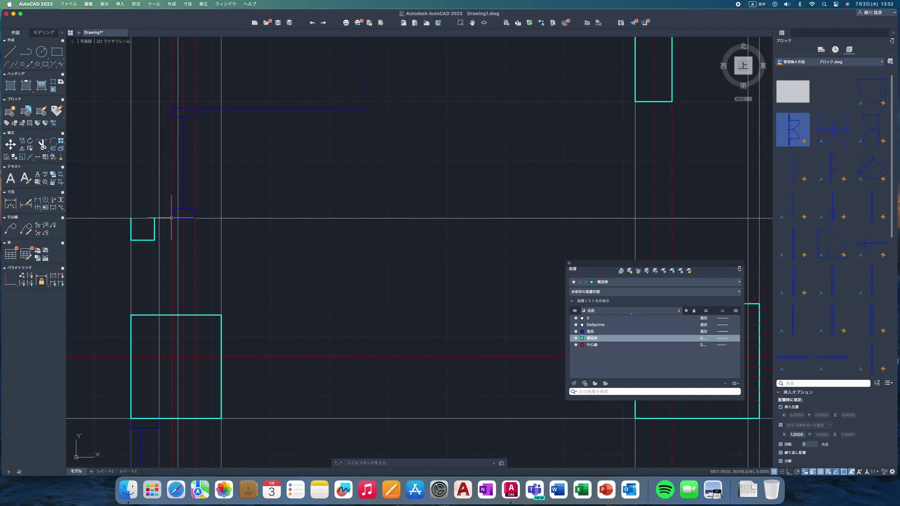
# Step: Delete the small leftover block, the extra right-hand centerline and the stray vertical centerline
pyautogui.click(154, 235)
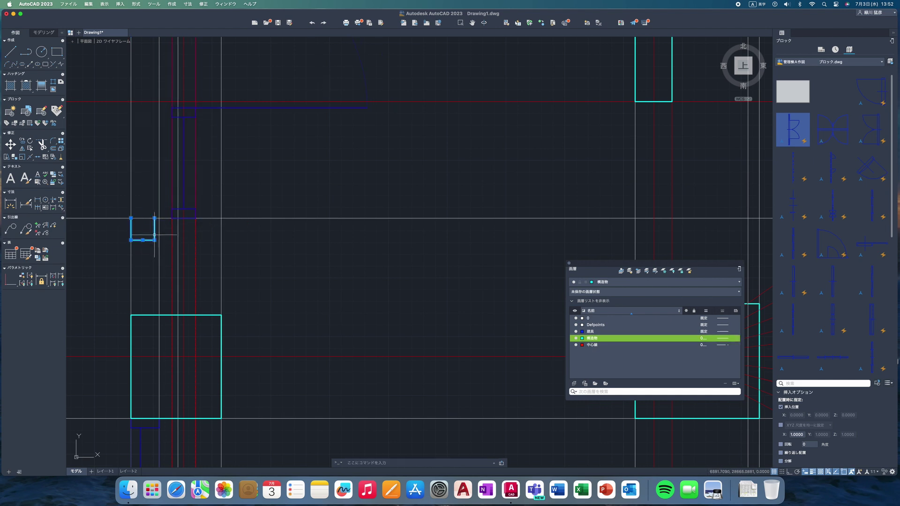
pyautogui.press('Delete')
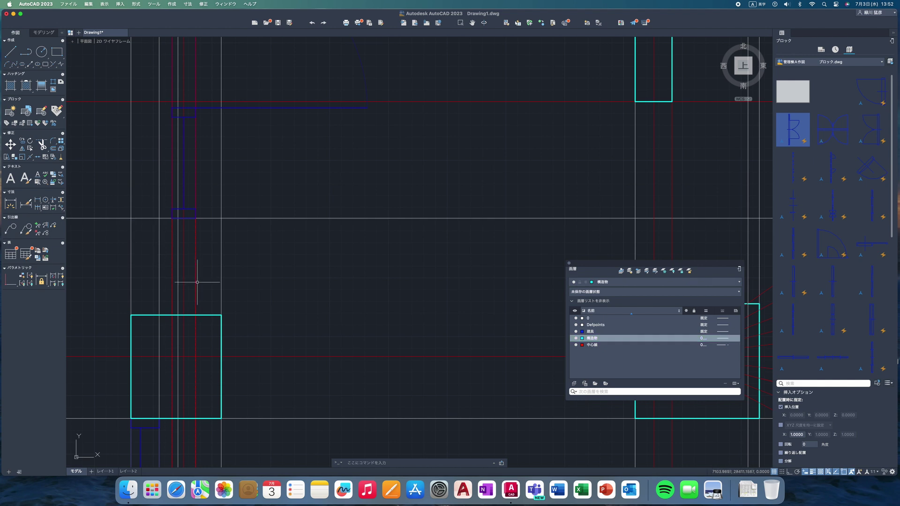
pyautogui.click(195, 284)
pyautogui.press('Delete')
pyautogui.click(172, 286)
pyautogui.click(219, 284)
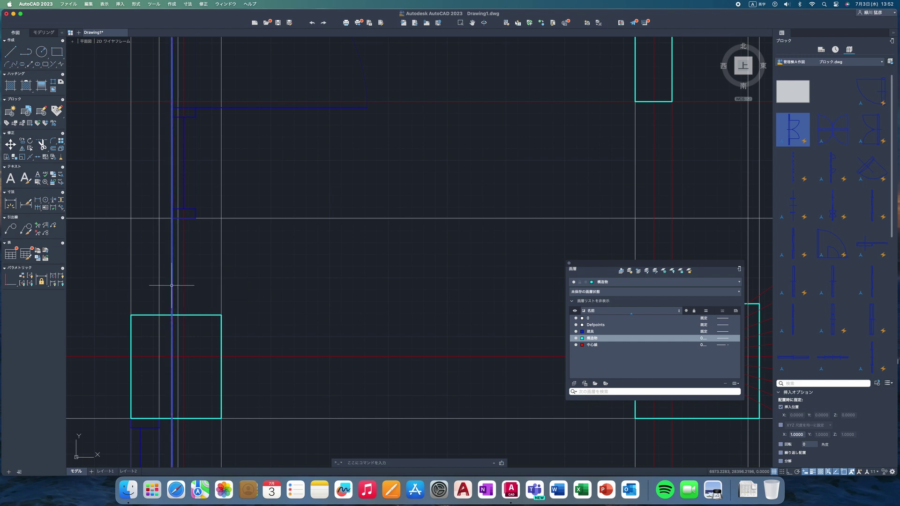
pyautogui.press('Delete')
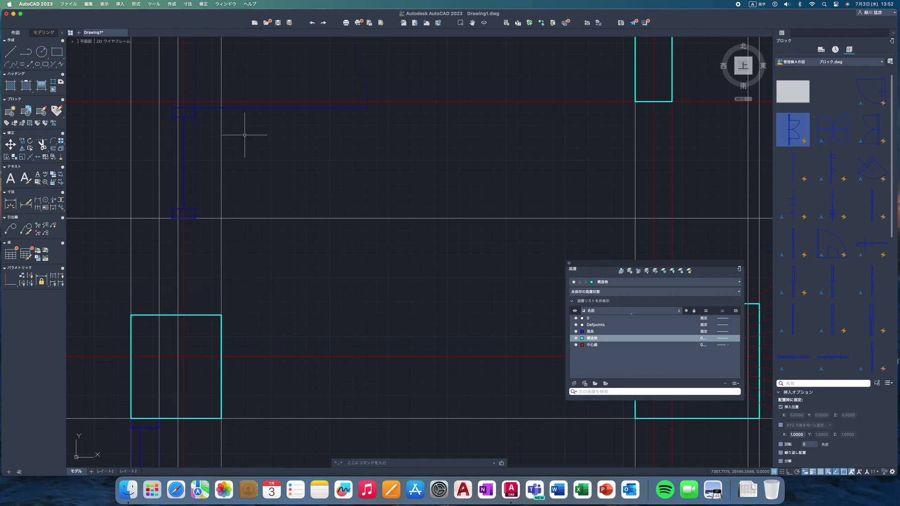
# Step: Pan and zoom over to the area above the existing lower column
pyautogui.moveTo(244, 135); pyautogui.dragTo(279, 275, button='middle')
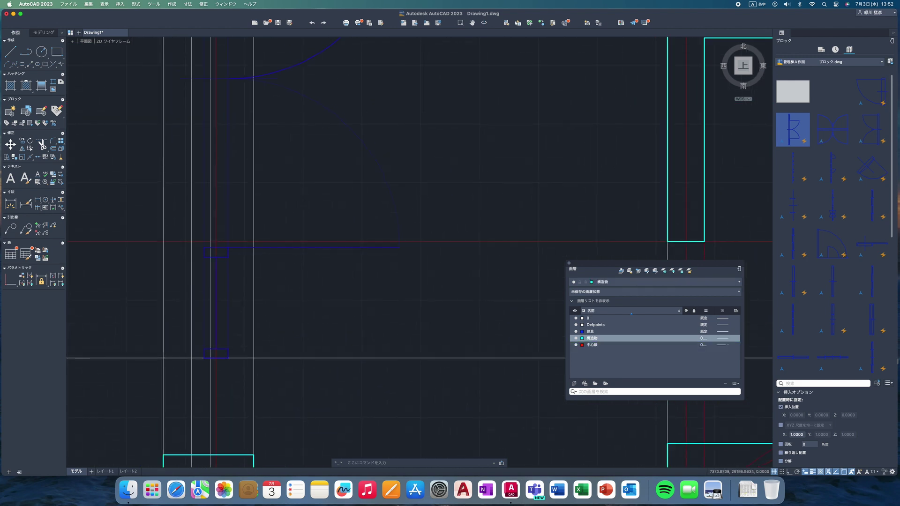
pyautogui.scroll(-2, 257, 135)
pyautogui.scroll(-2, 251, 112)
pyautogui.scroll(-2, 248, 97)
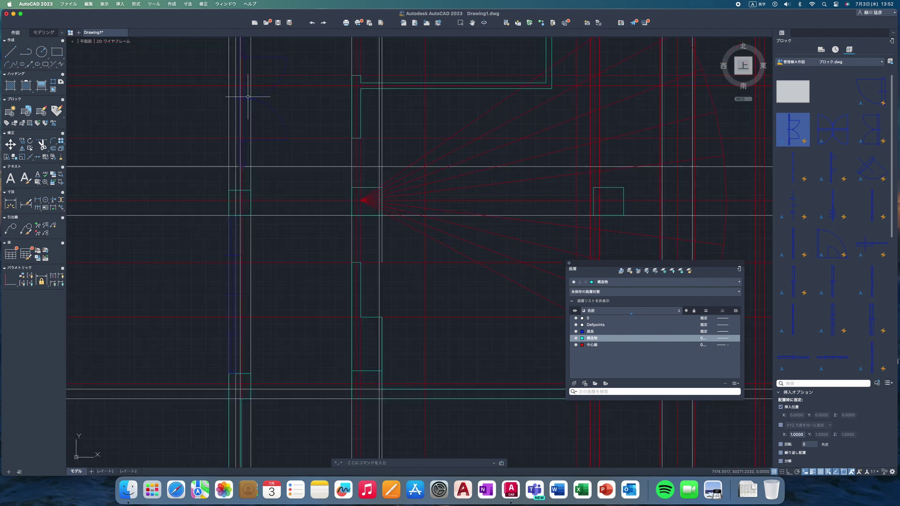
pyautogui.moveTo(248, 97); pyautogui.dragTo(234, 247, button='middle')
pyautogui.scroll(2, 226, 197)
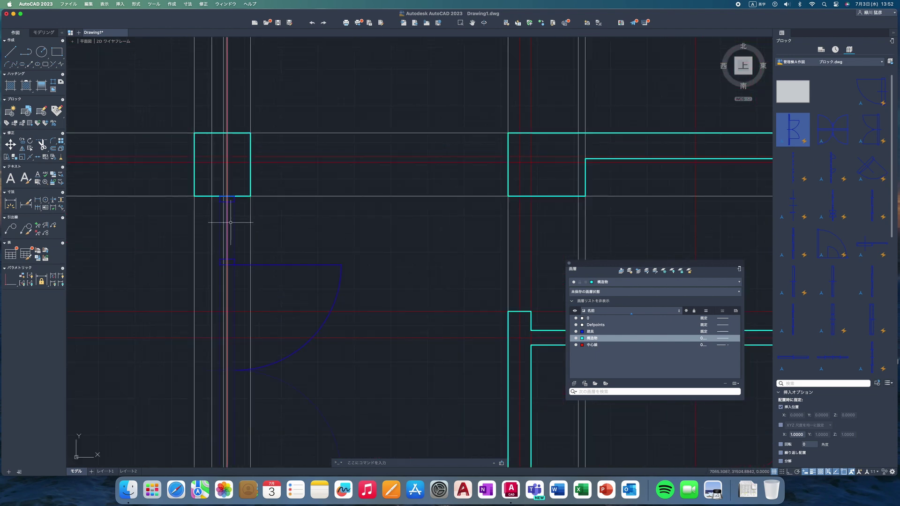
pyautogui.scroll(2, 221, 201)
pyautogui.scroll(1, 233, 220)
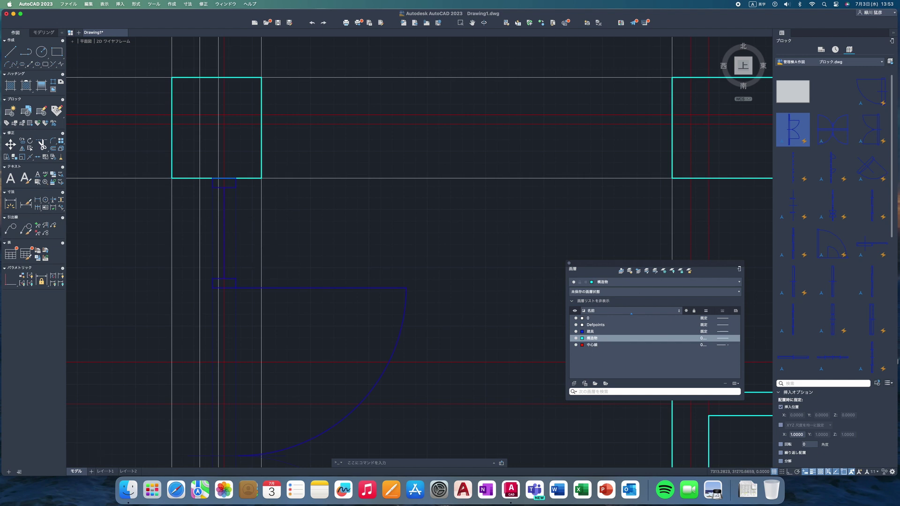
pyautogui.scroll(-3, 298, 258)
pyautogui.moveTo(294, 261); pyautogui.dragTo(282, 156, button='middle')
pyautogui.scroll(2, 284, 153)
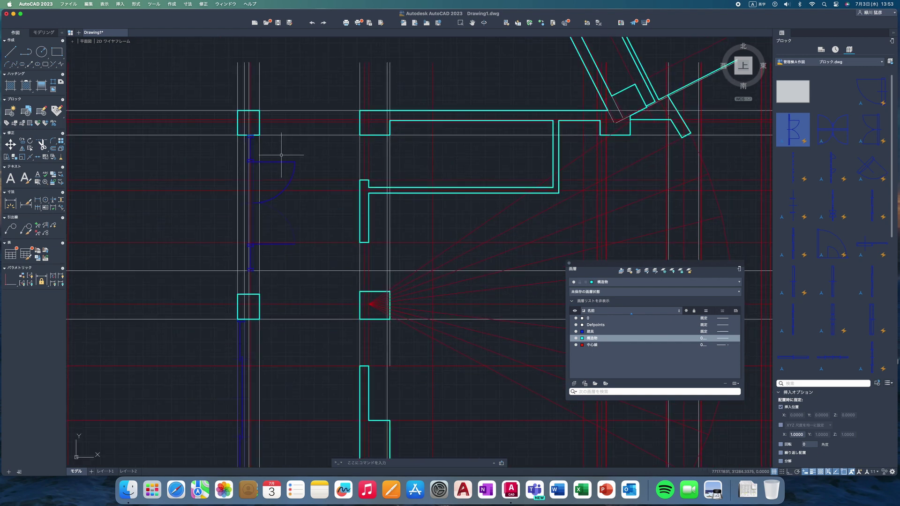
pyautogui.scroll(3, 264, 295)
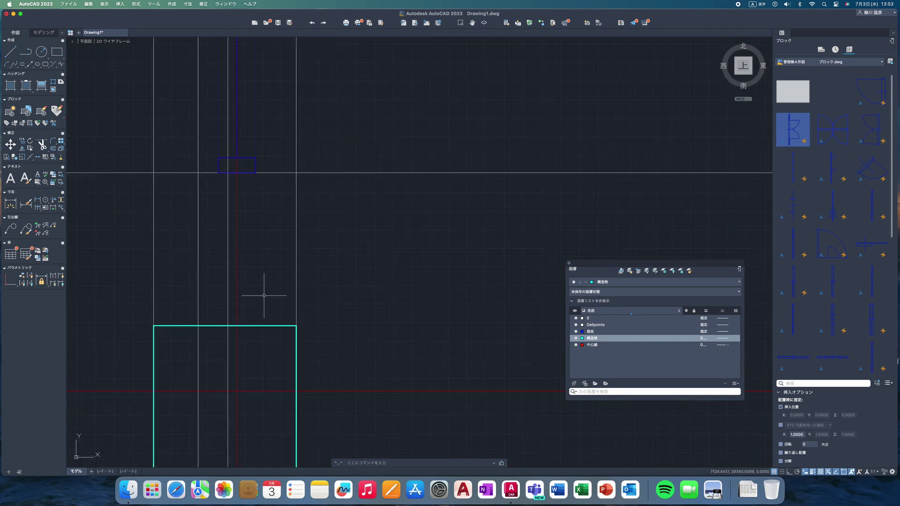
# Step: Offset the red centerline 62.5 to the right
pyautogui.click(52, 149)
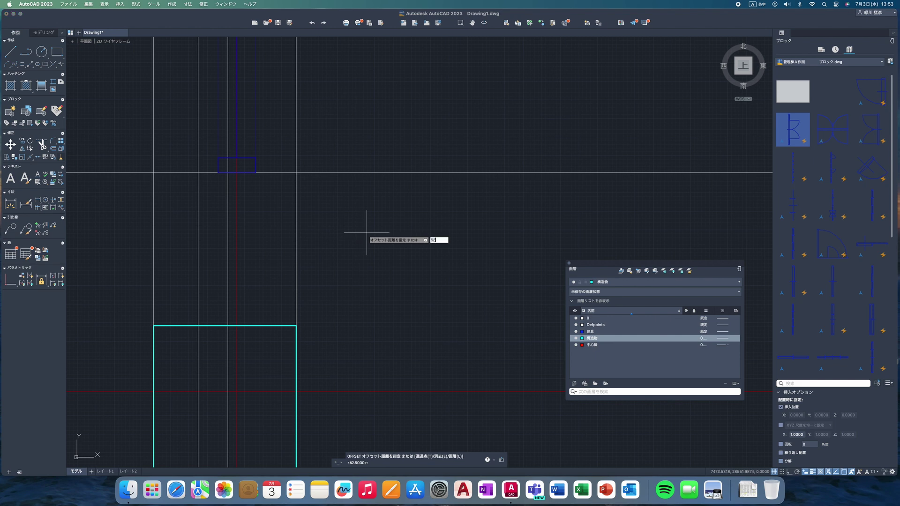
pyautogui.press('Return')
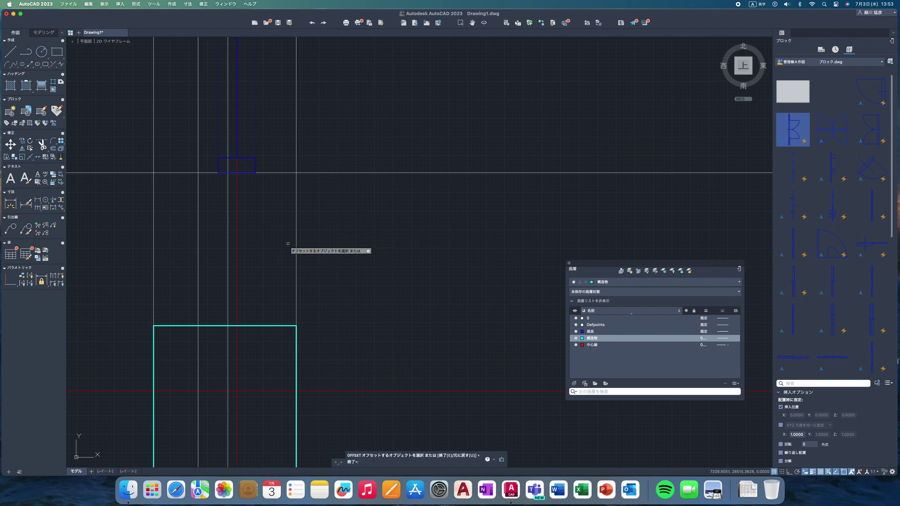
pyautogui.click(236, 257)
pyautogui.click(266, 257)
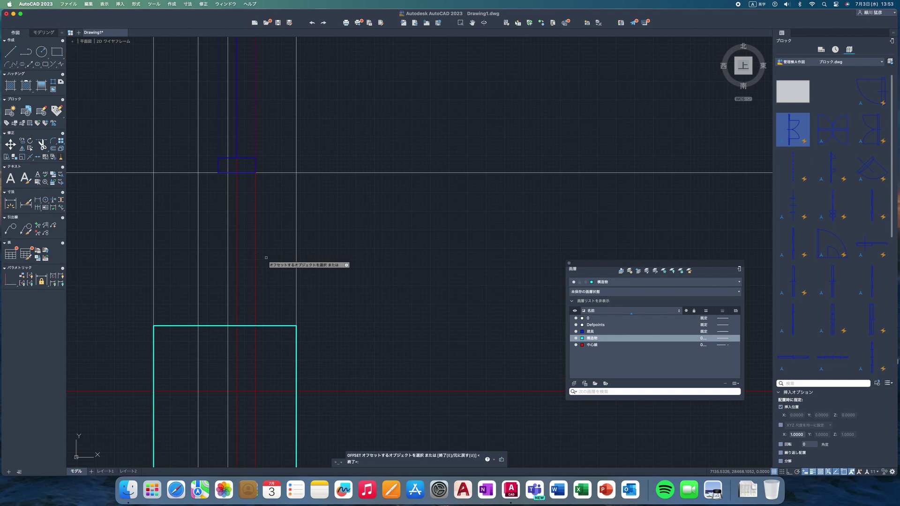
pyautogui.press('Return')
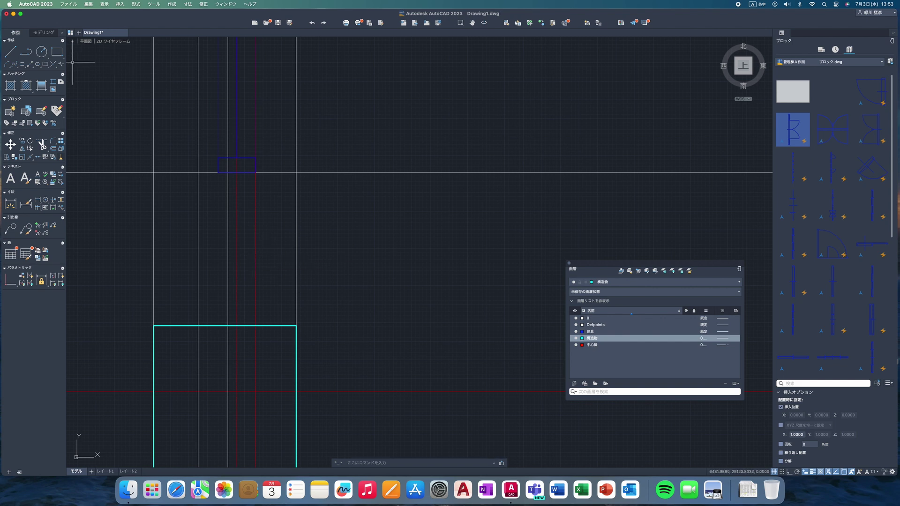
# Step: Draw the new column rectangle from the offset line to the wall corner
pyautogui.click(56, 53)
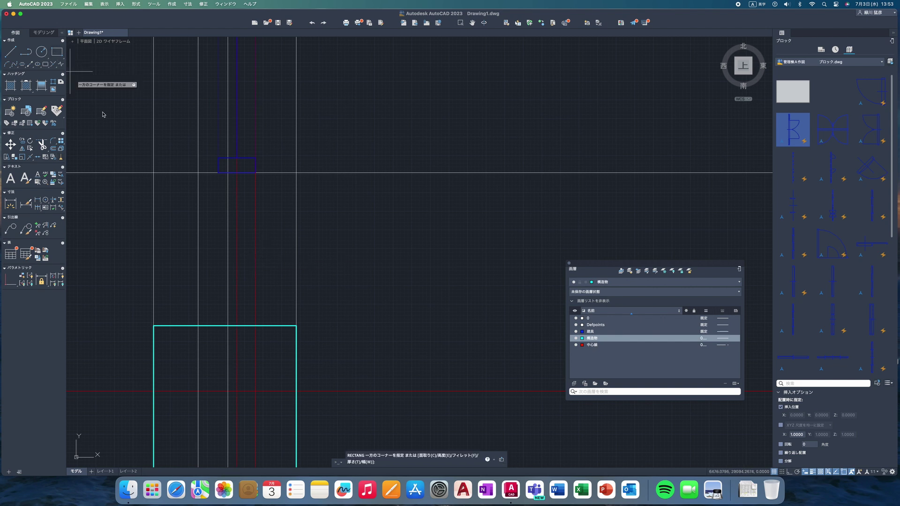
pyautogui.click(256, 326)
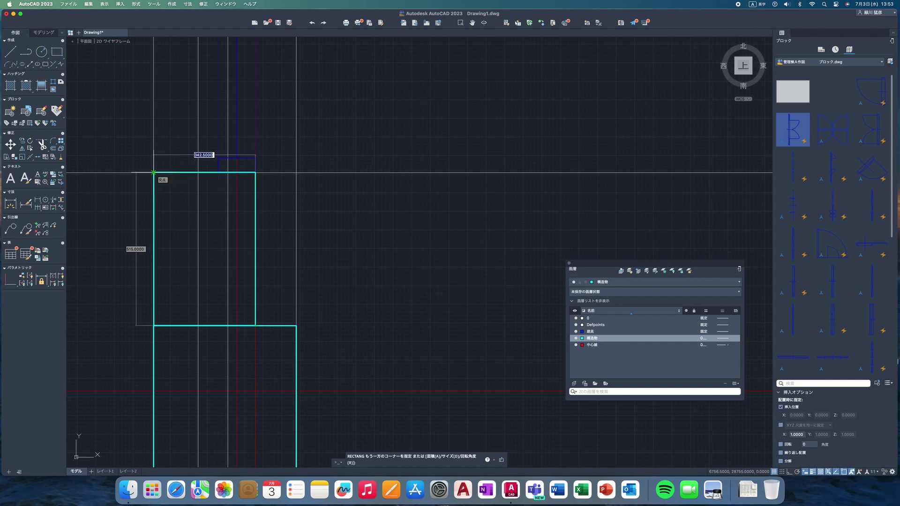
pyautogui.click(154, 173)
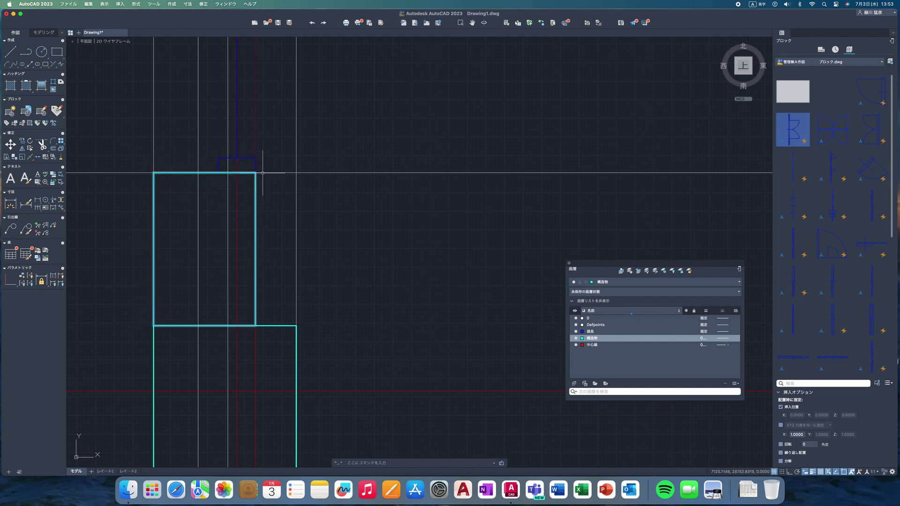
pyautogui.click(256, 349)
# Step: Offset the upper-left column's red centerline by 62.5, once right and once left
pyautogui.press('Escape')
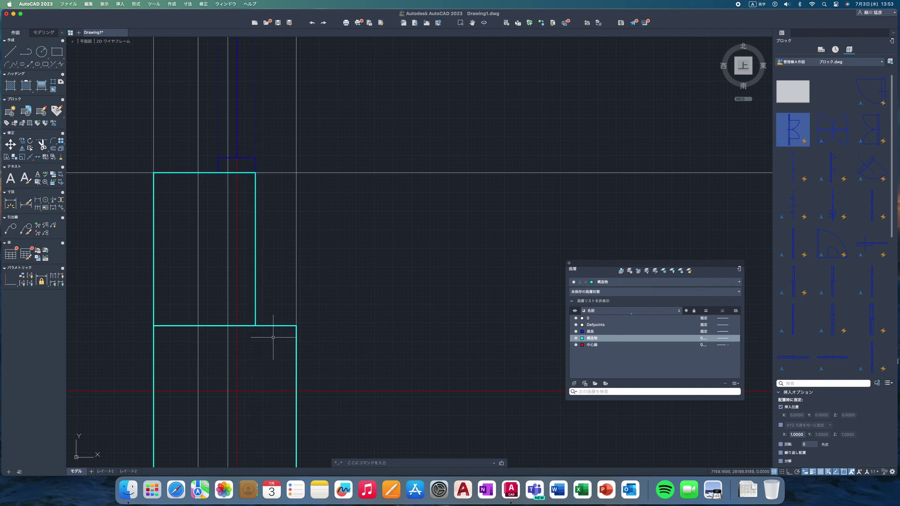
pyautogui.scroll(-5, 271, 341)
pyautogui.scroll(-2, 274, 337)
pyautogui.moveTo(285, 149)
pyautogui.mouseDown(button='middle')
pyautogui.moveTo(242, 152)
pyautogui.moveTo(252, 289)
pyautogui.mouseUp(button='middle')
pyautogui.scroll(4, 220, 298)
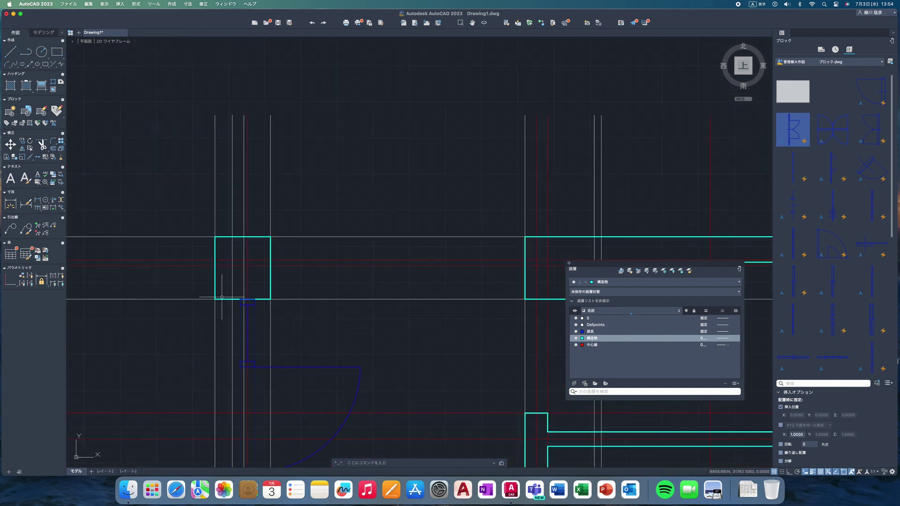
pyautogui.scroll(2, 272, 283)
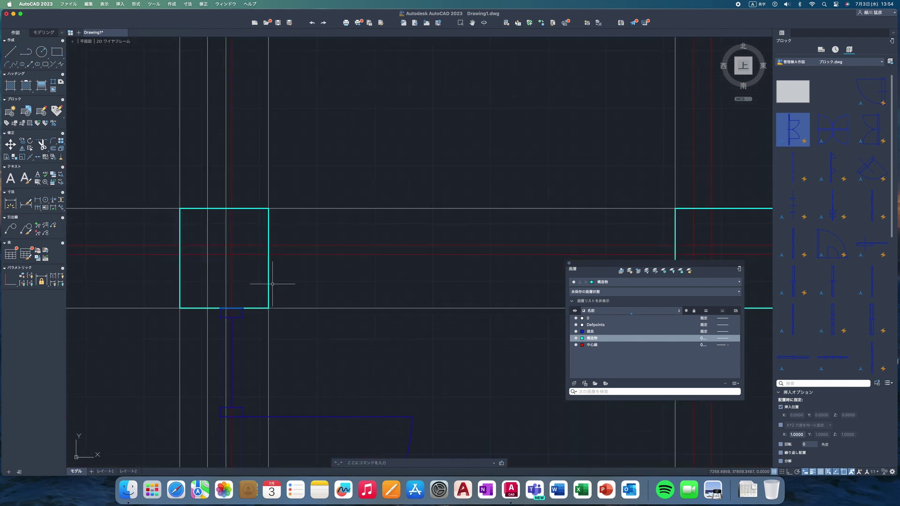
pyautogui.click(53, 149)
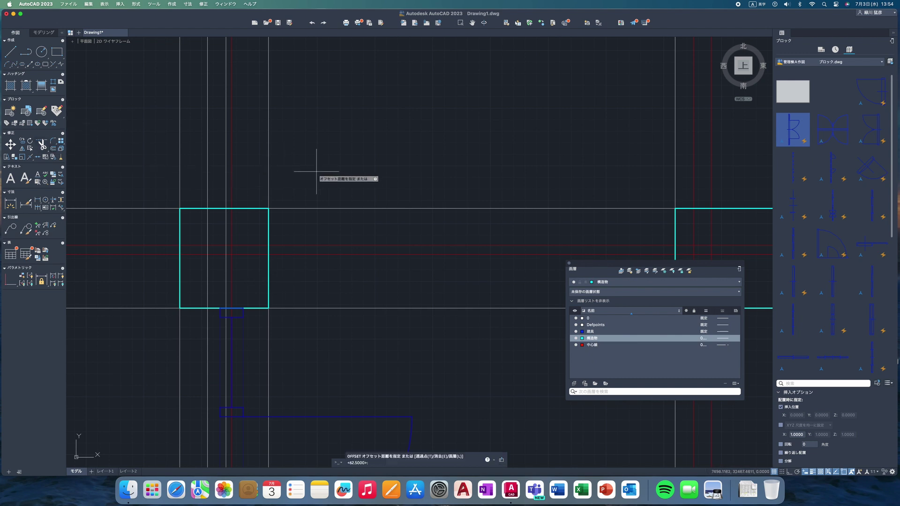
pyautogui.write('62.5')
pyautogui.press('Return')
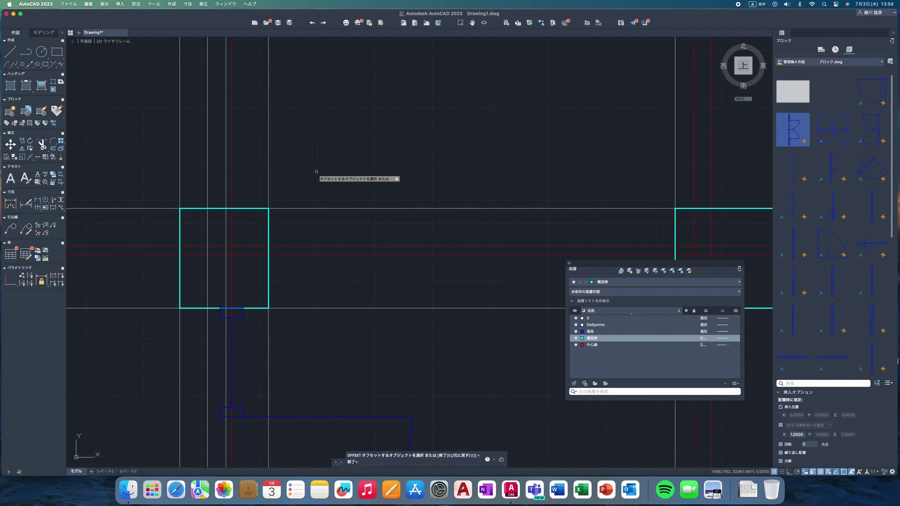
pyautogui.click(231, 161)
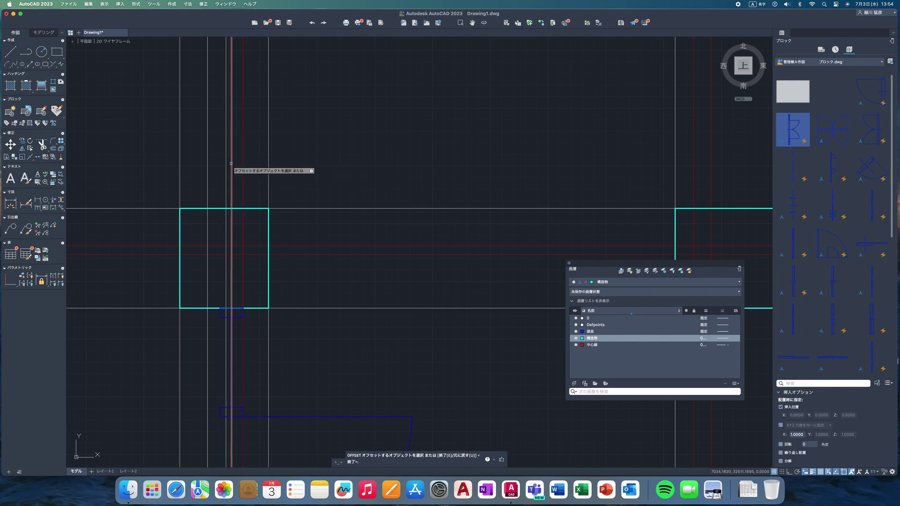
pyautogui.click(231, 165)
pyautogui.click(222, 175)
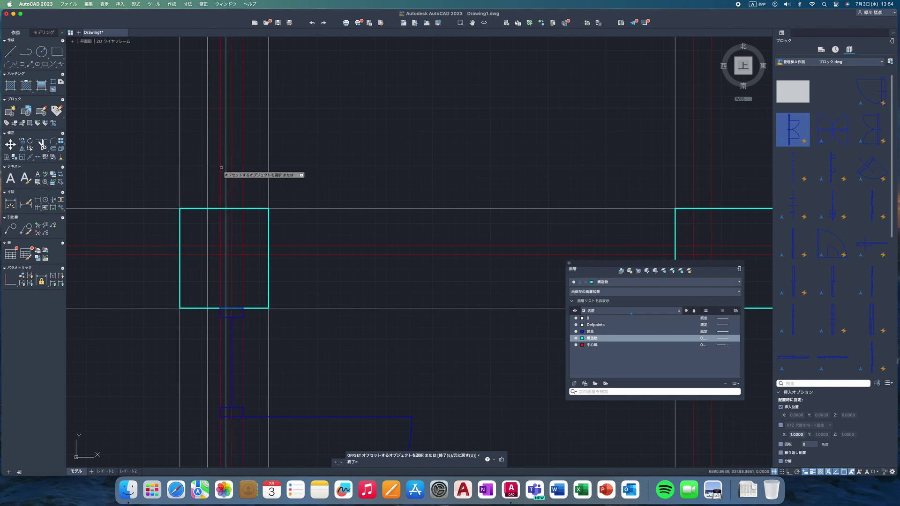
pyautogui.press('Return')
pyautogui.moveTo(146, 151); pyautogui.dragTo(131, 268, button='middle')
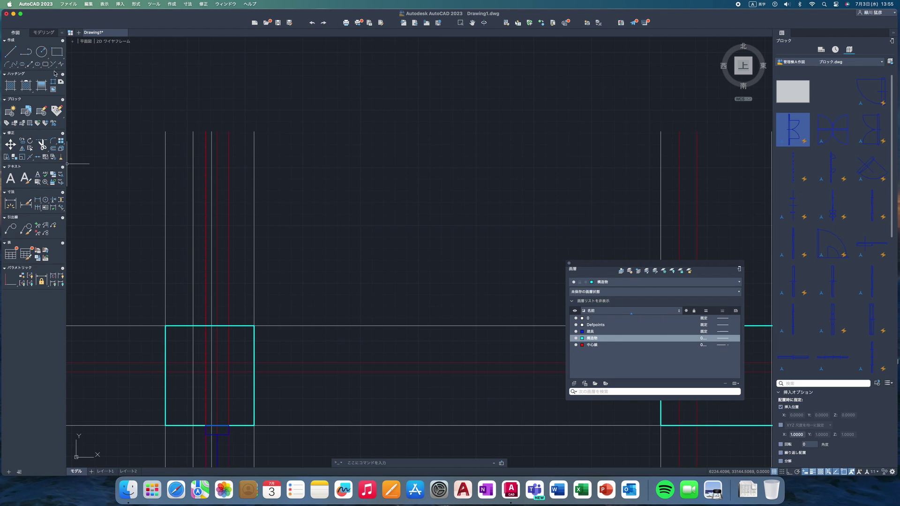
# Step: Draw two vertical lines straight up from the column's top edge along the offset lines
pyautogui.click(11, 53)
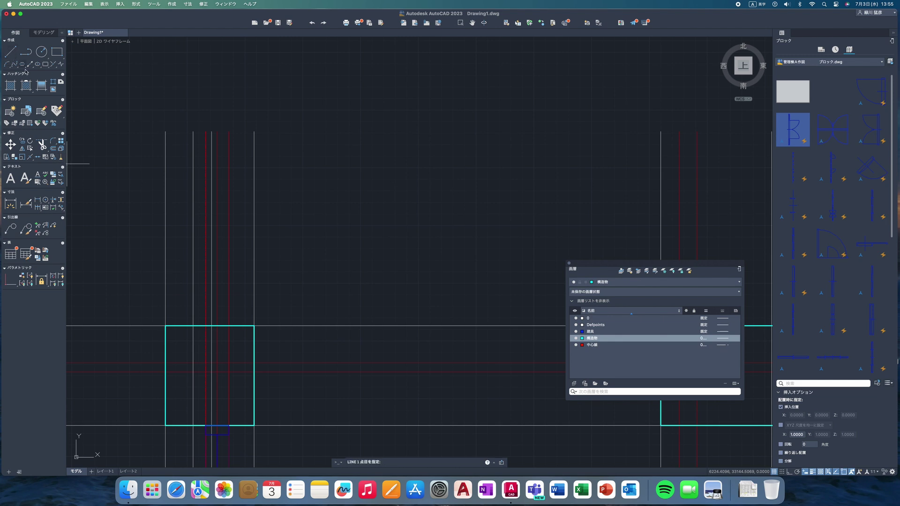
pyautogui.click(228, 325)
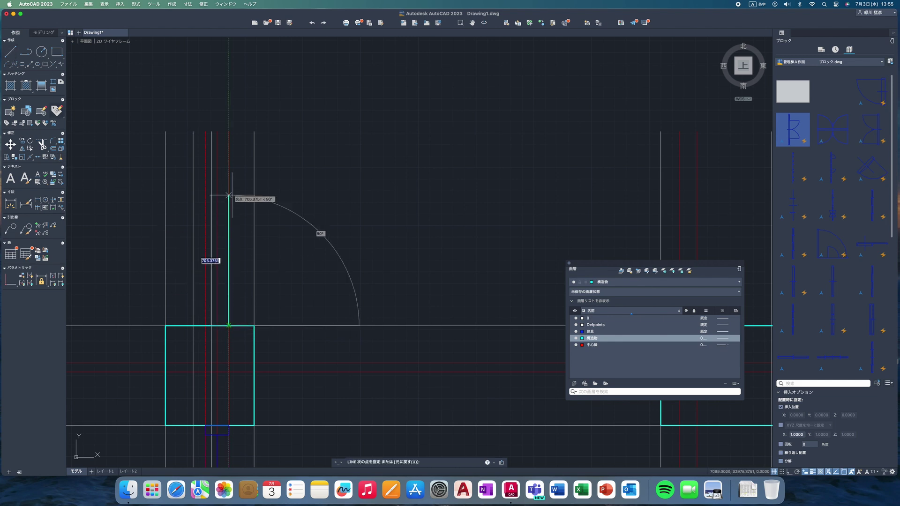
pyautogui.click(229, 131)
pyautogui.press('Return')
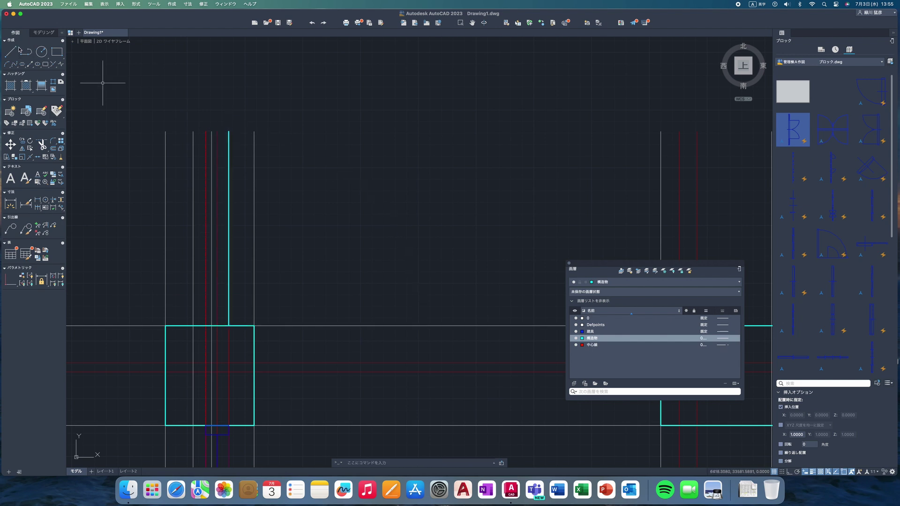
pyautogui.click(10, 52)
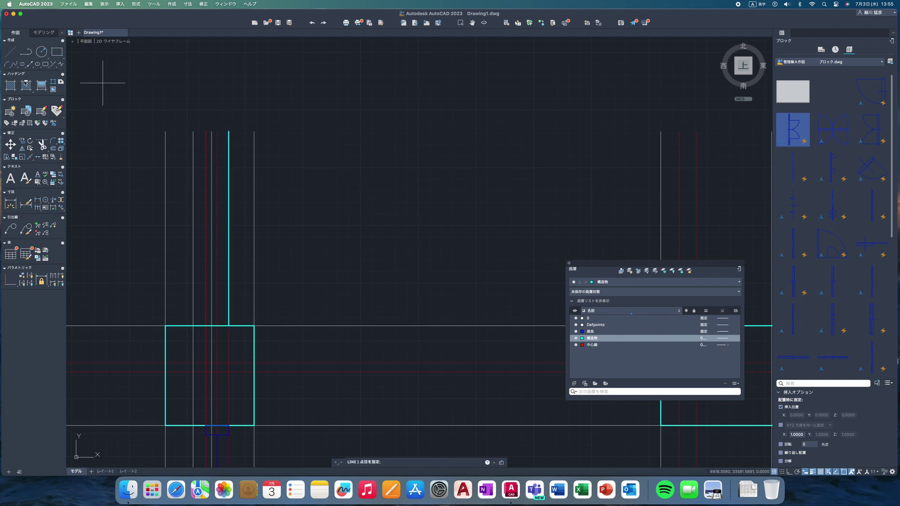
pyautogui.click(205, 326)
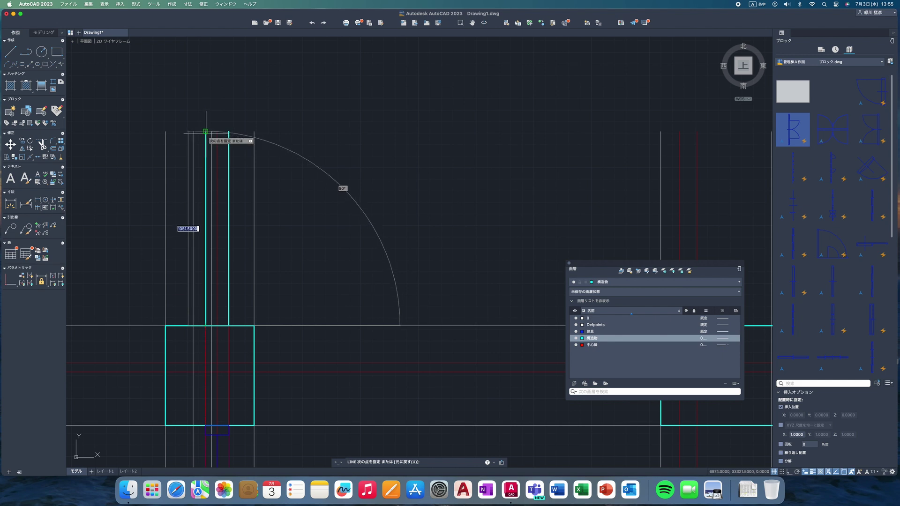
pyautogui.click(205, 131)
pyautogui.press('Return')
# Step: Offset the centre line to both its right and left sides
pyautogui.scroll(-5, 75, 174)
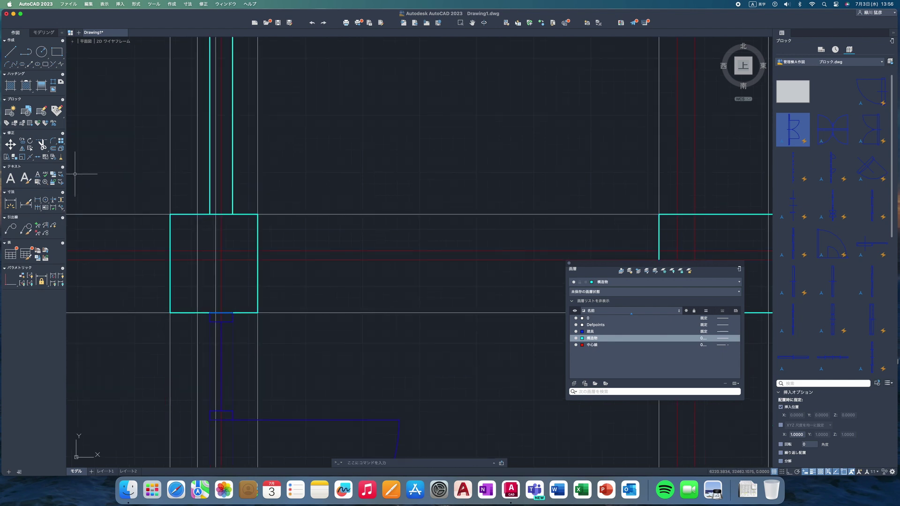
pyautogui.click(54, 149)
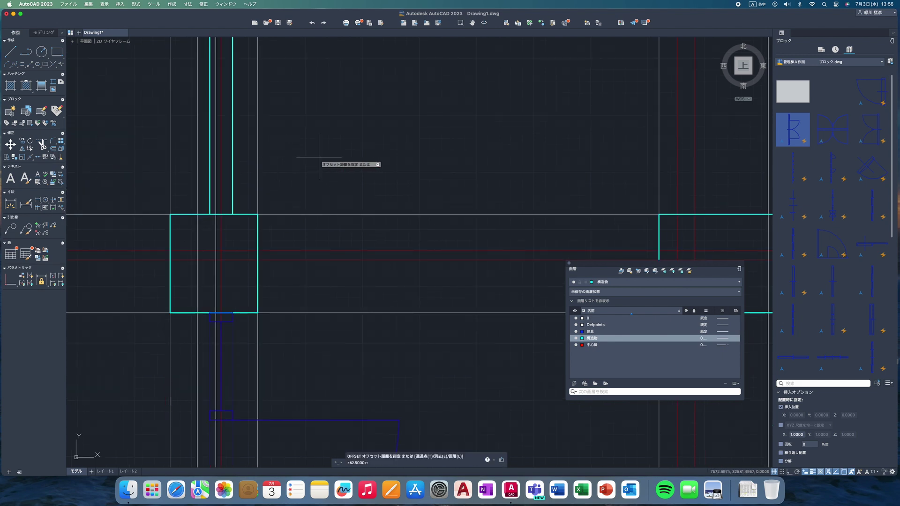
pyautogui.write('25')
pyautogui.press('Return')
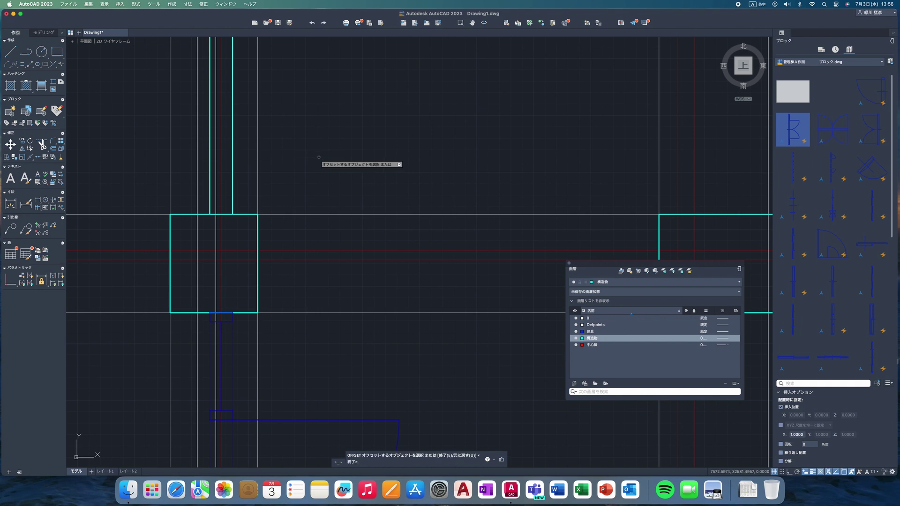
pyautogui.click(220, 161)
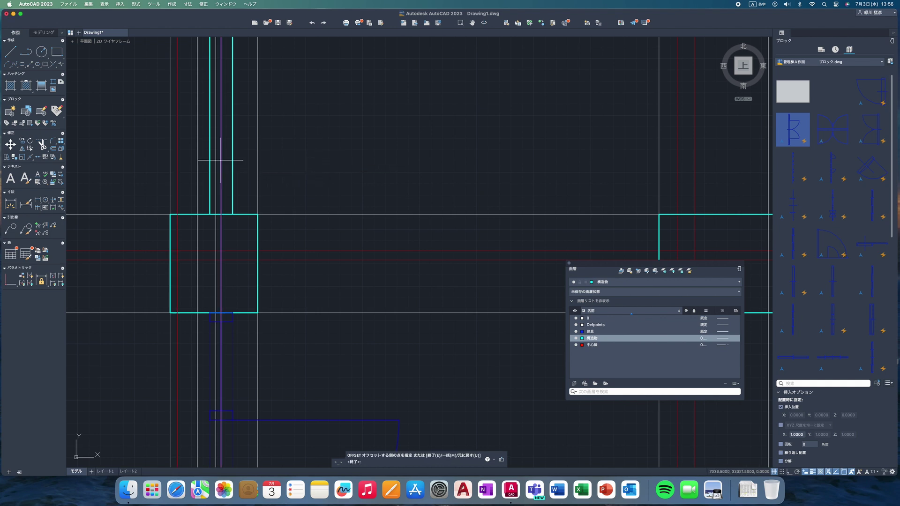
pyautogui.click(246, 161)
pyautogui.click(222, 161)
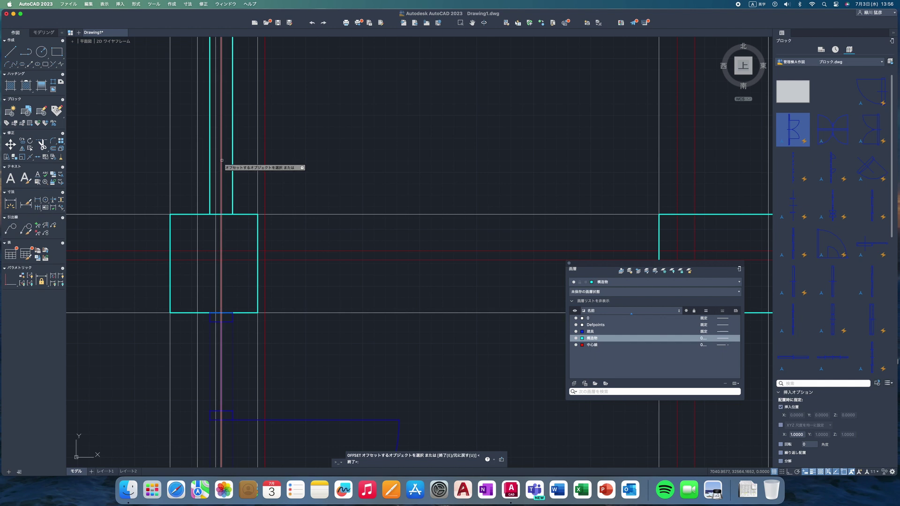
pyautogui.click(192, 157)
pyautogui.press('Return')
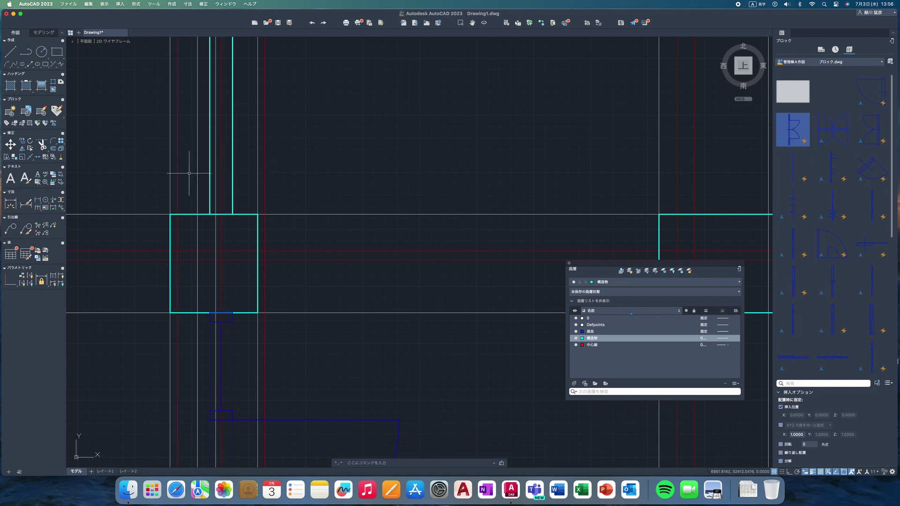
# Step: Drag the cyan column rectangle's four corner grips onto the left and right offset lines
pyautogui.click(170, 242)
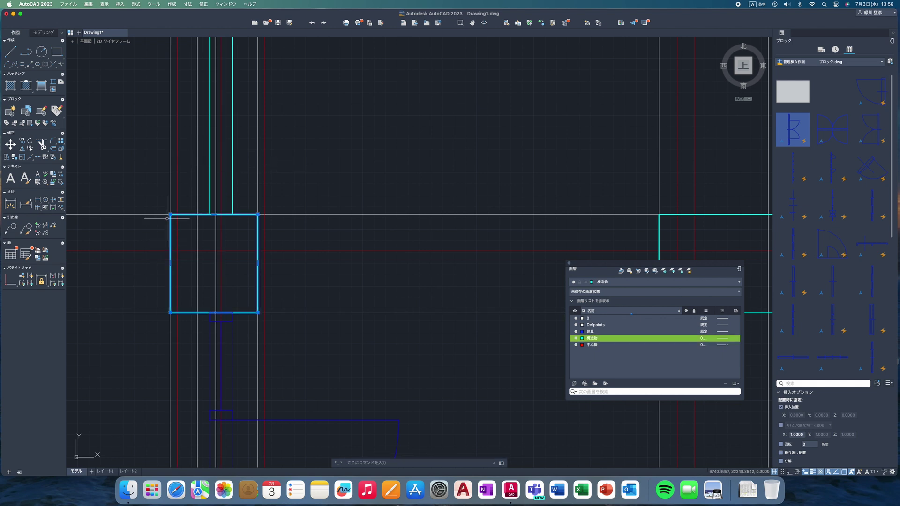
pyautogui.click(170, 214)
pyautogui.click(176, 215)
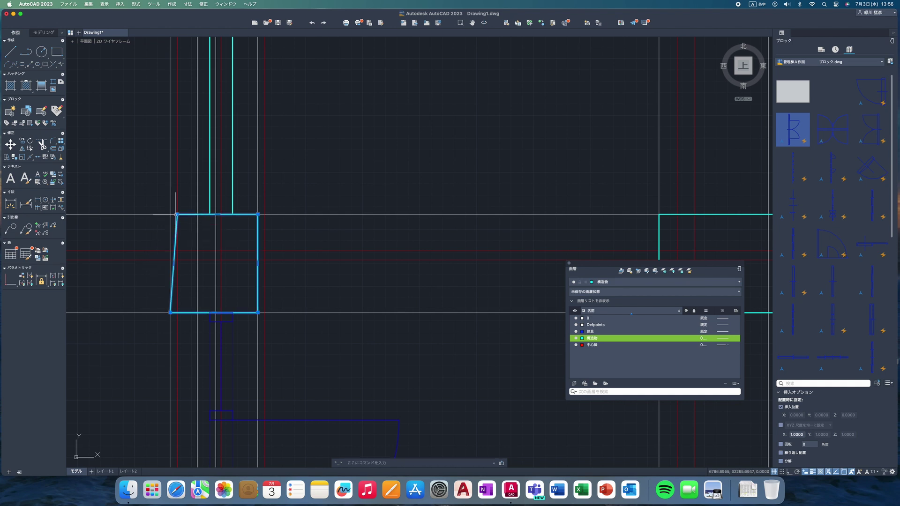
pyautogui.click(170, 312)
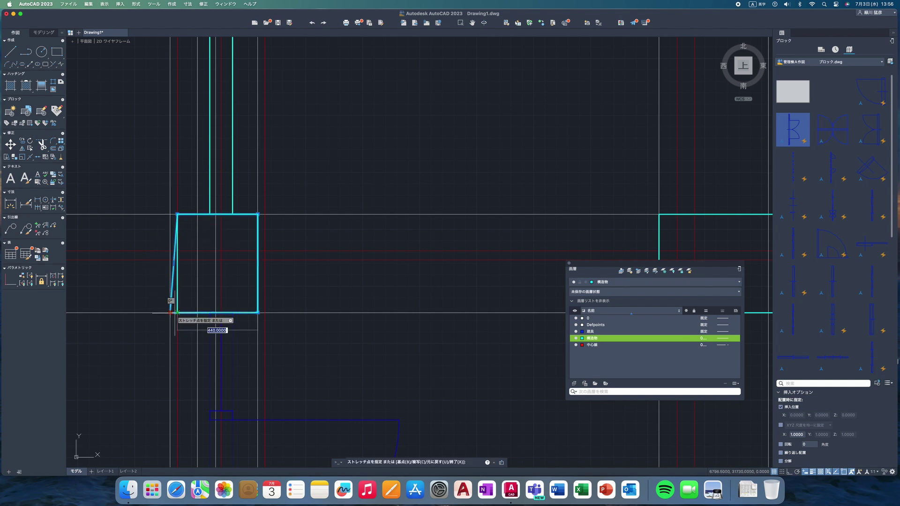
pyautogui.click(177, 313)
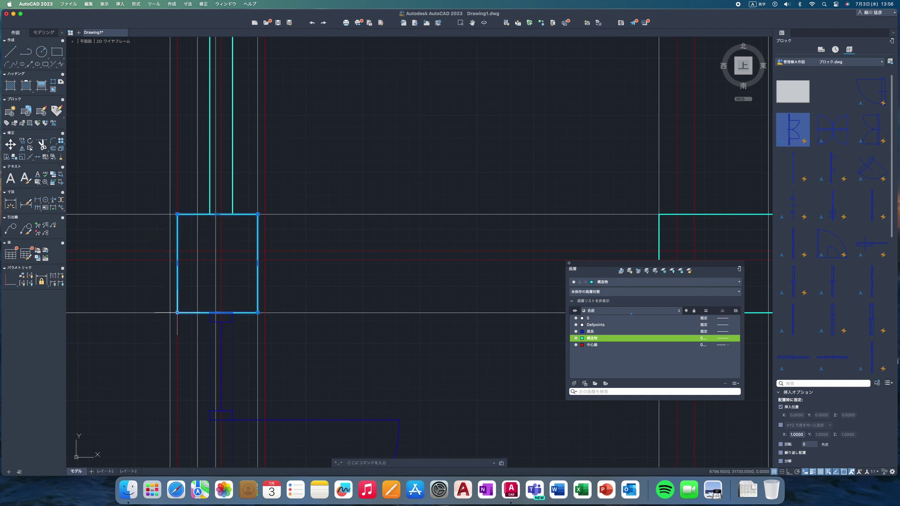
pyautogui.click(258, 214)
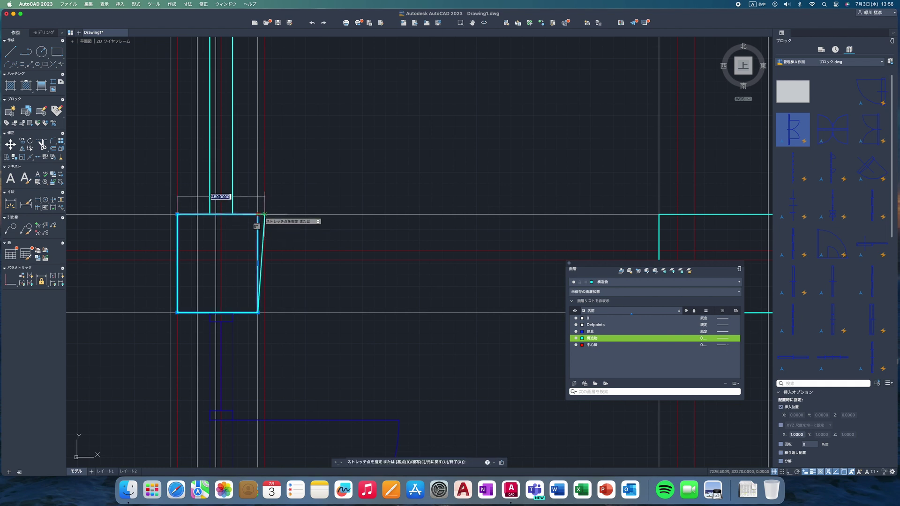
pyautogui.click(264, 216)
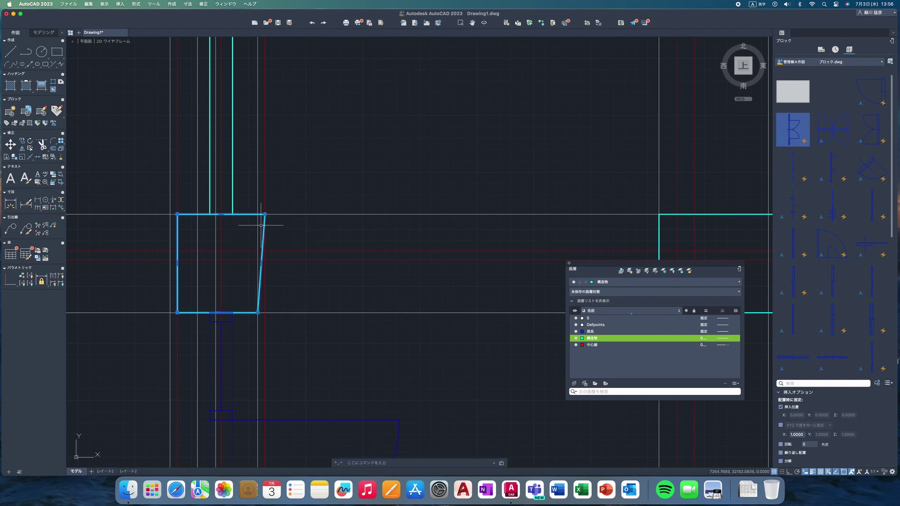
pyautogui.click(258, 313)
pyautogui.click(265, 312)
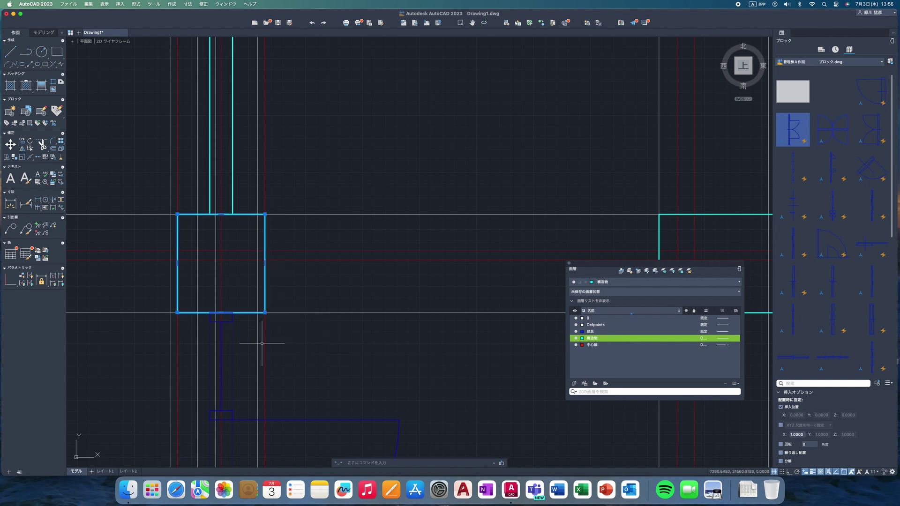
pyautogui.press('Escape')
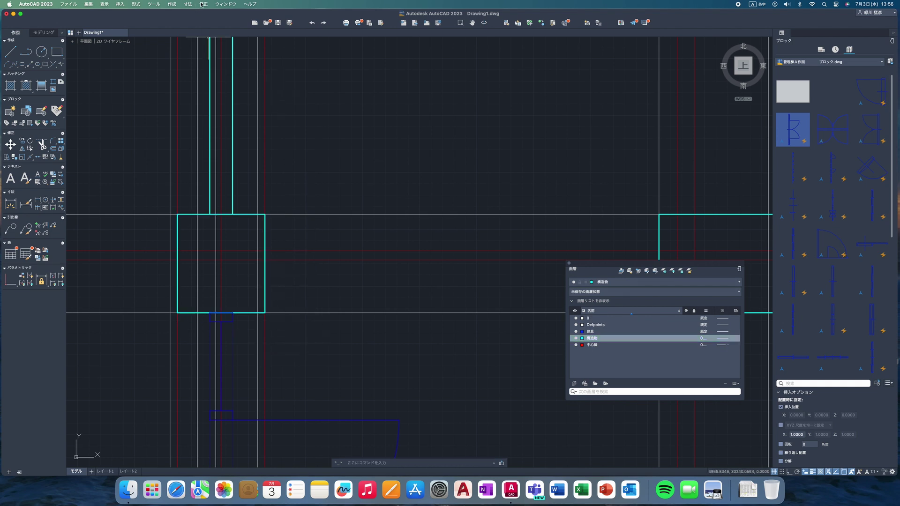
# Step: Trim the rectangle's top edge between the wall lines
pyautogui.click(202, 4)
pyautogui.click(224, 164)
pyautogui.click(214, 215)
pyautogui.press('Return')
# Step: Pan and zoom across the floor plan to the column below the blue wall and door lines
pyautogui.scroll(-5, 299, 242)
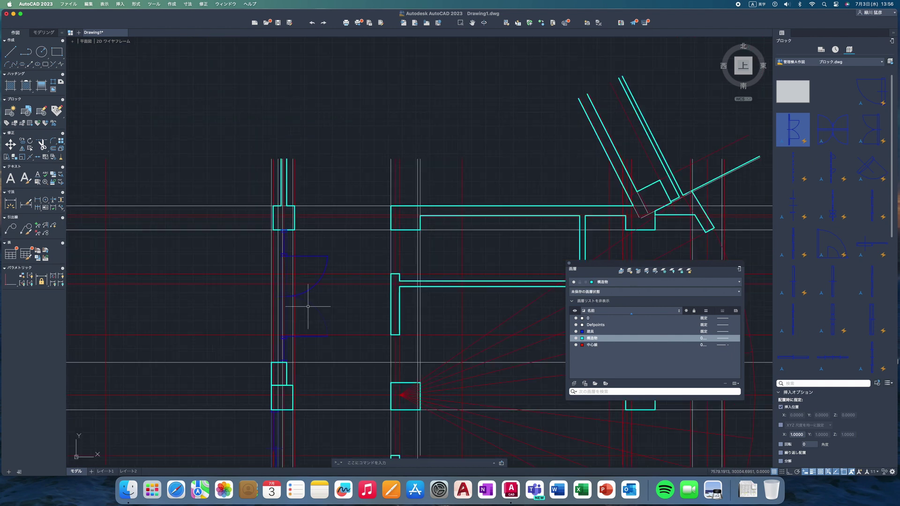
pyautogui.scroll(2, 295, 196)
pyautogui.moveTo(327, 356); pyautogui.dragTo(324, 194, button='middle')
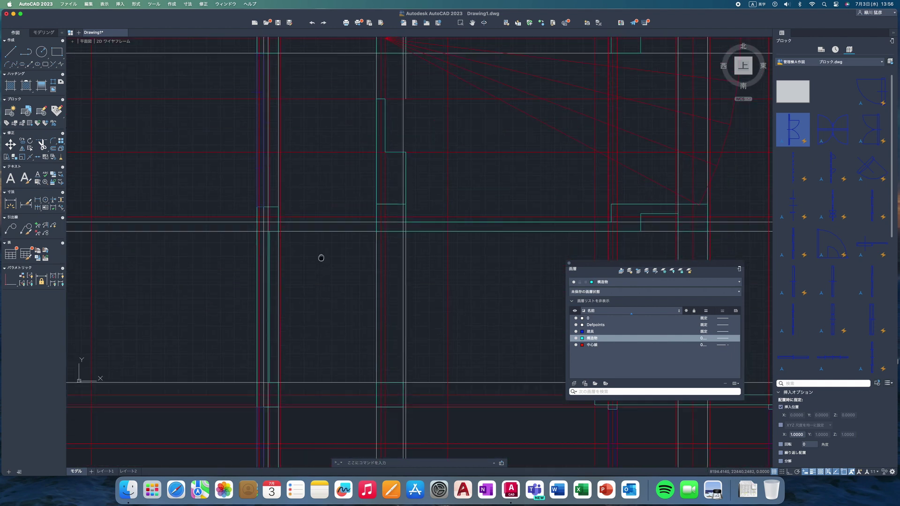
pyautogui.moveTo(340, 369); pyautogui.dragTo(345, 197, button='middle')
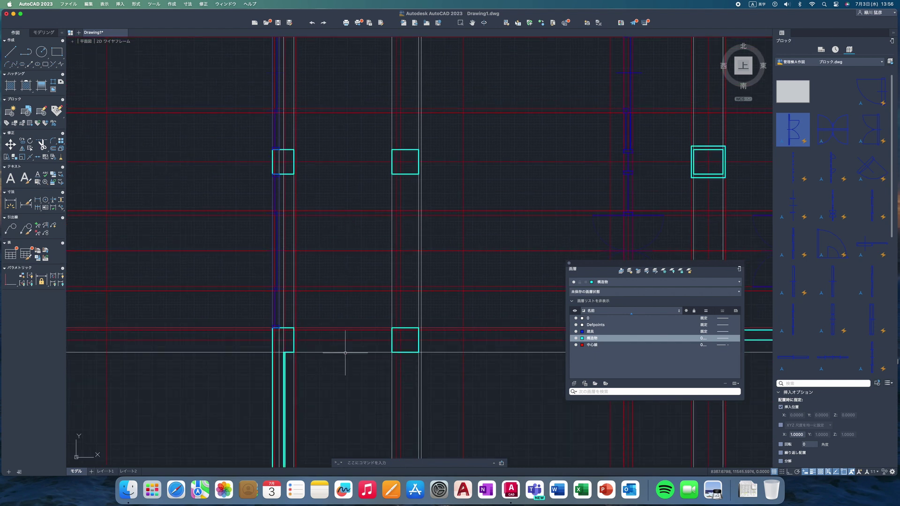
pyautogui.moveTo(344, 357); pyautogui.dragTo(346, 206, button='middle')
pyautogui.moveTo(332, 386); pyautogui.dragTo(335, 269, button='middle')
pyautogui.moveTo(351, 372); pyautogui.dragTo(346, 235, button='middle')
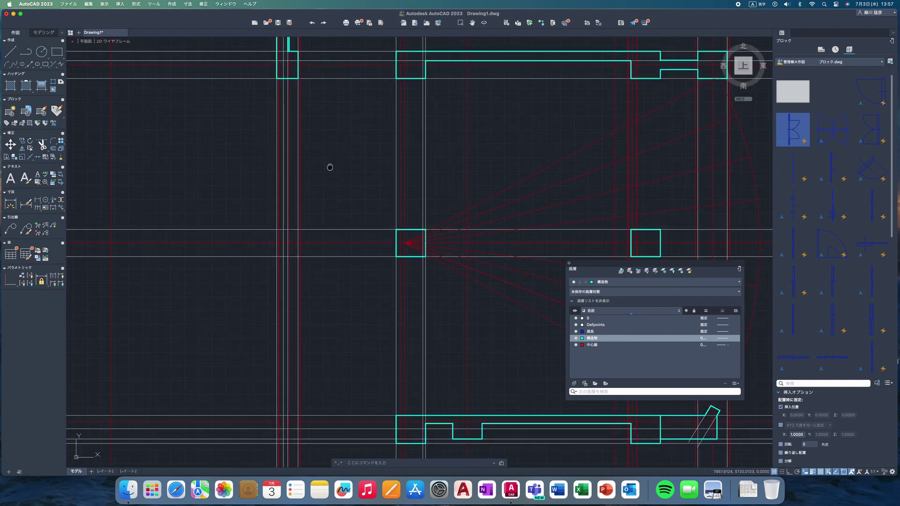
pyautogui.moveTo(327, 167); pyautogui.dragTo(329, 375, button='middle')
pyautogui.moveTo(331, 202); pyautogui.dragTo(308, 382, button='middle')
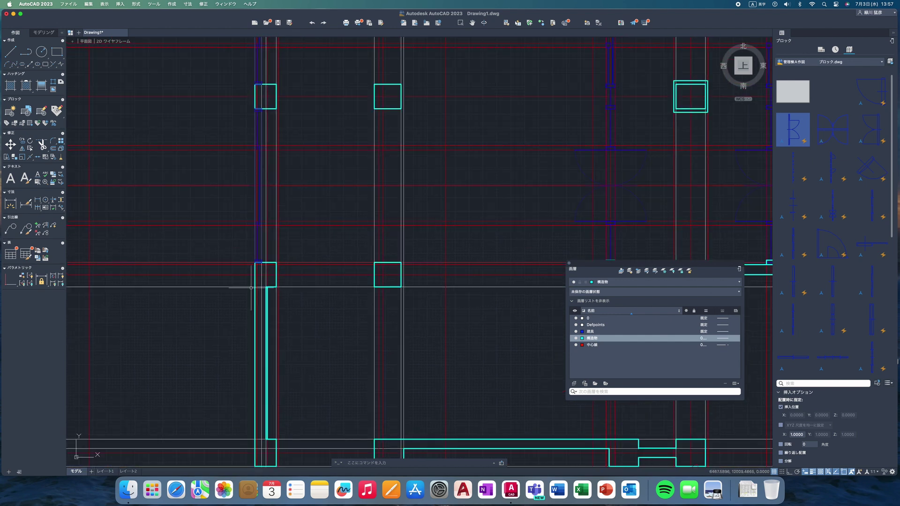
pyautogui.scroll(6, 243, 265)
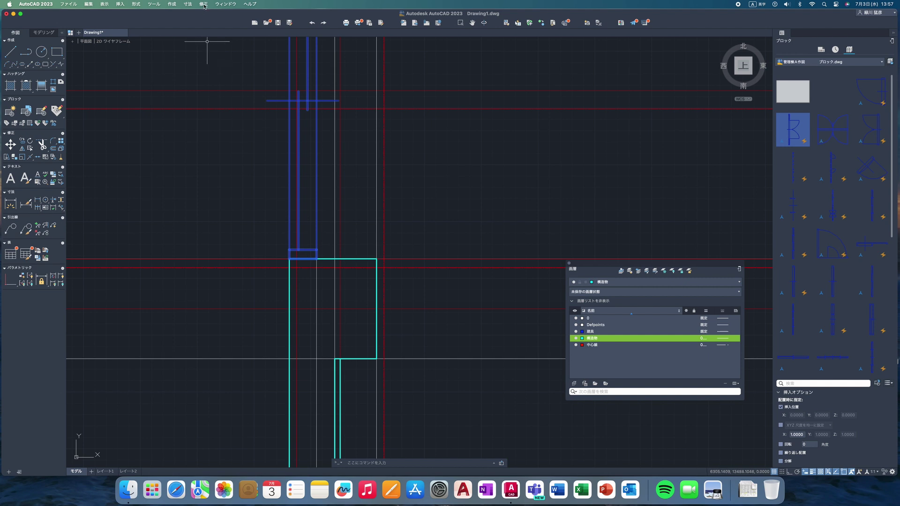
# Step: Copy the selected blue jamb lines, using the column corner as base point
pyautogui.click(204, 6)
pyautogui.click(211, 71)
pyautogui.moveTo(319, 202); pyautogui.dragTo(303, 392, button='middle')
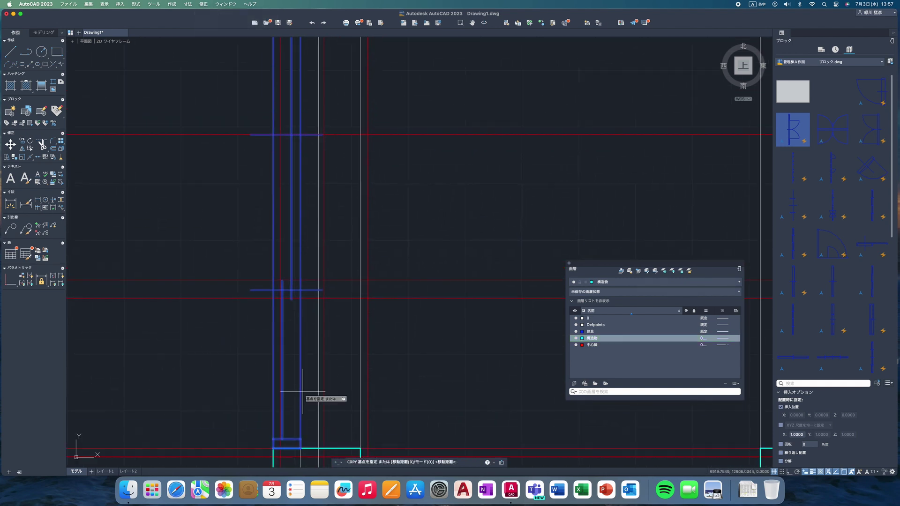
pyautogui.moveTo(294, 197); pyautogui.dragTo(281, 334, button='middle')
pyautogui.moveTo(281, 188); pyautogui.dragTo(264, 334, button='middle')
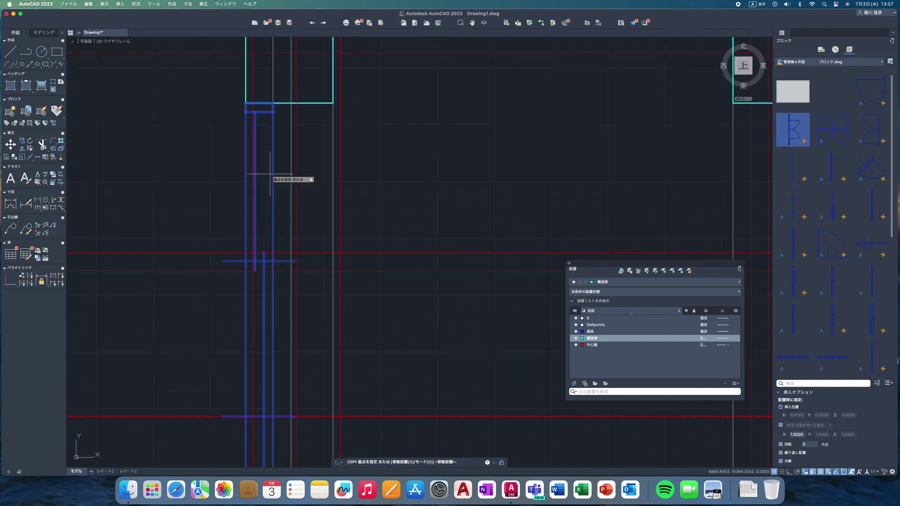
pyautogui.click(246, 103)
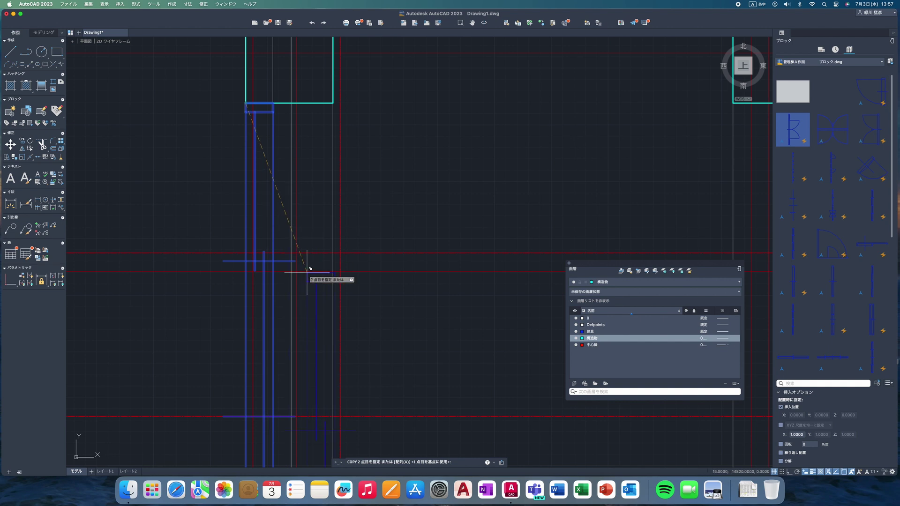
# Step: Place the copied blue lines at the corner of the other cyan column
pyautogui.moveTo(307, 267); pyautogui.dragTo(308, 101, button='middle')
pyautogui.moveTo(287, 317); pyautogui.dragTo(335, 100, button='middle')
pyautogui.scroll(3, 335, 100)
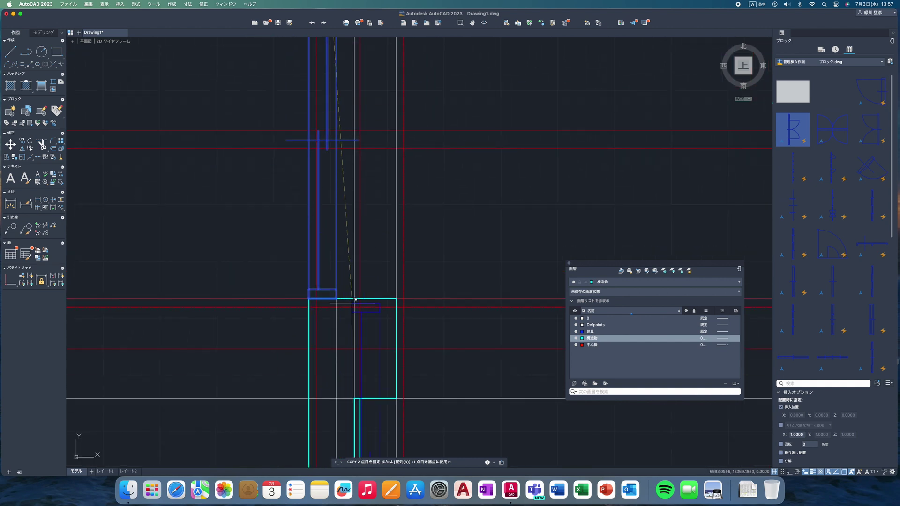
pyautogui.moveTo(351, 347)
pyautogui.mouseDown(button='middle')
pyautogui.moveTo(351, 85)
pyautogui.moveTo(351, 186)
pyautogui.mouseUp(button='middle')
pyautogui.moveTo(338, 323); pyautogui.dragTo(328, 76, button='middle')
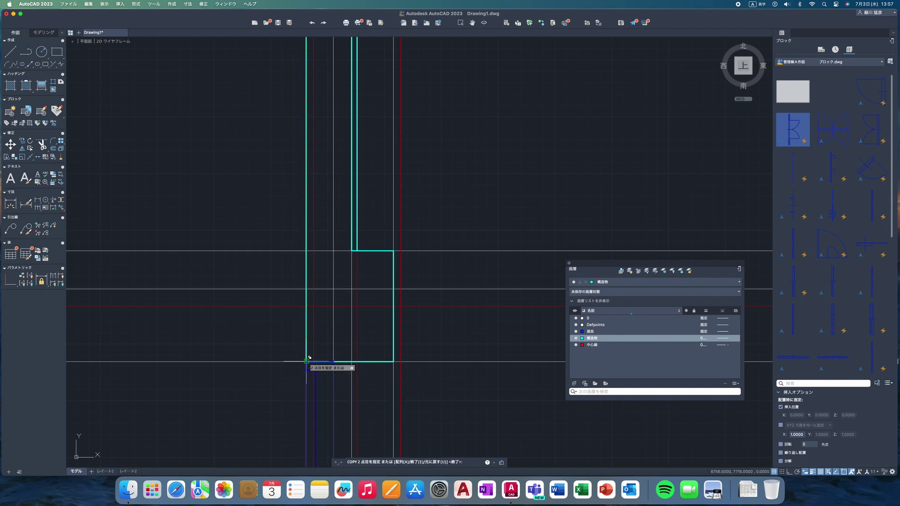
pyautogui.click(306, 362)
pyautogui.press('Return')
pyautogui.moveTo(321, 386); pyautogui.dragTo(304, 234, button='middle')
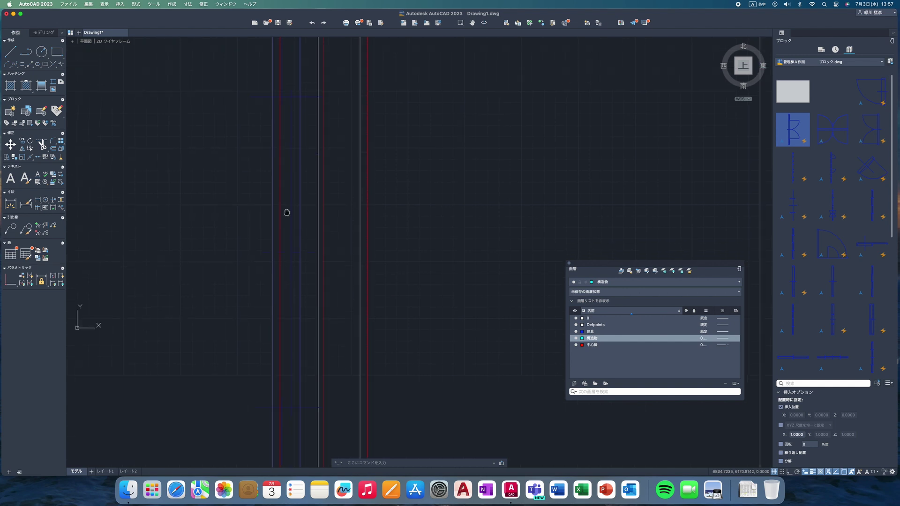
# Step: Move the blue door block from its lower-left corner up onto the horizontal gridline
pyautogui.scroll(5, 285, 211)
pyautogui.moveTo(299, 321); pyautogui.dragTo(332, 108, button='middle')
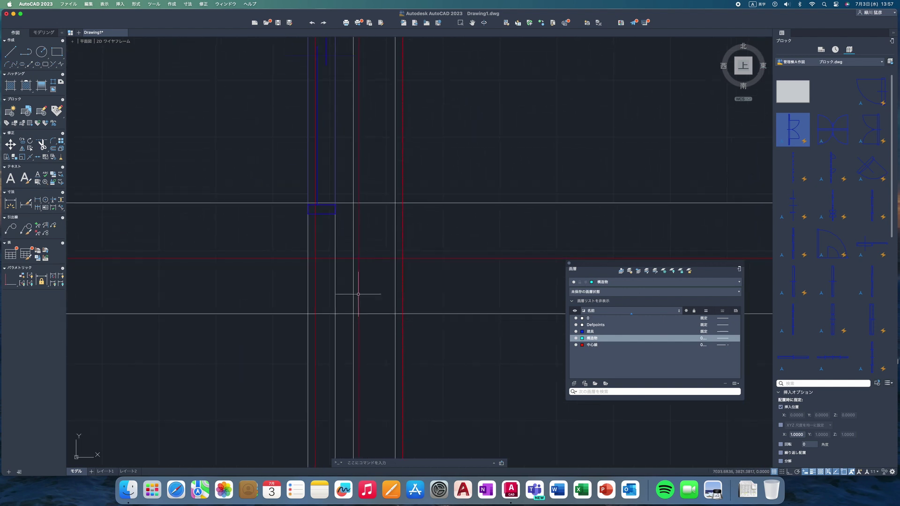
pyautogui.moveTo(346, 323); pyautogui.dragTo(353, 305, button='middle')
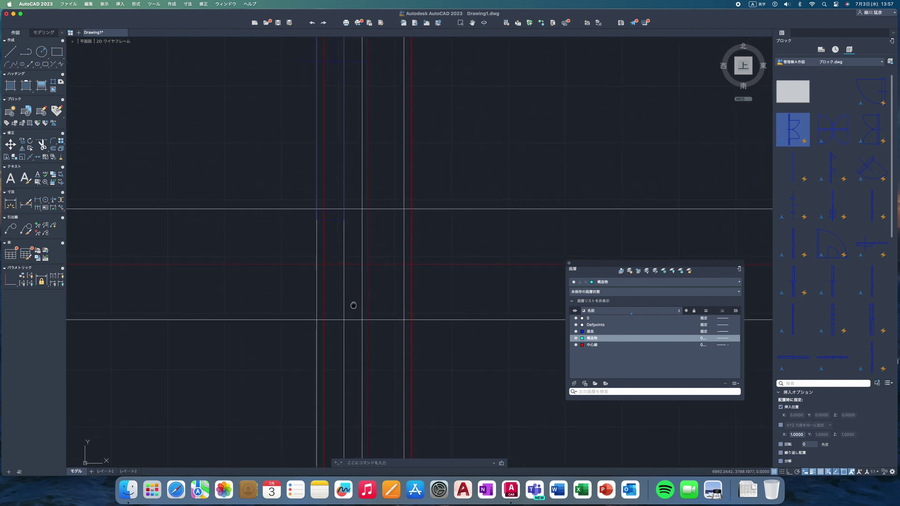
pyautogui.scroll(5, 360, 239)
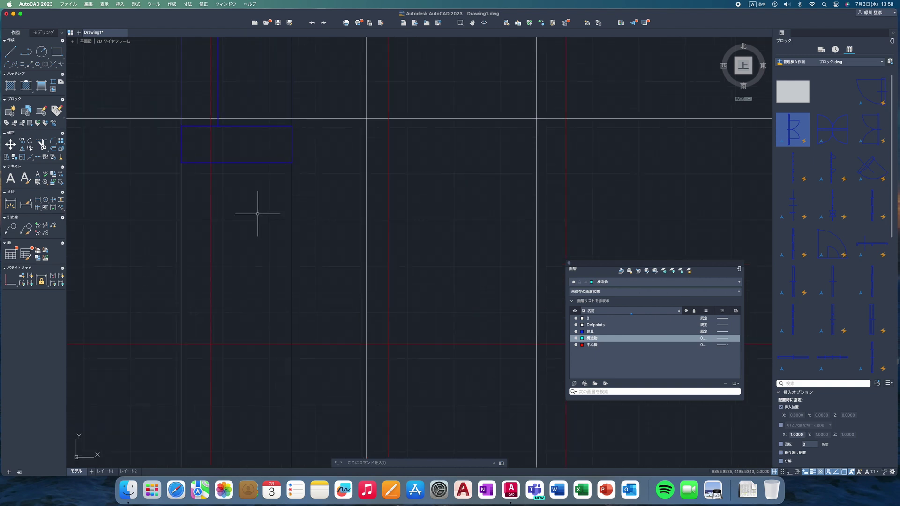
pyautogui.click(231, 163)
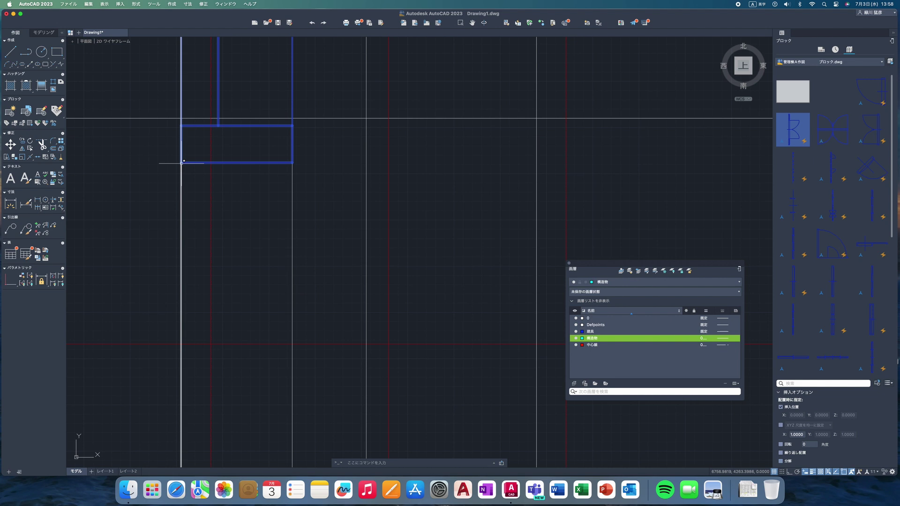
pyautogui.click(210, 4)
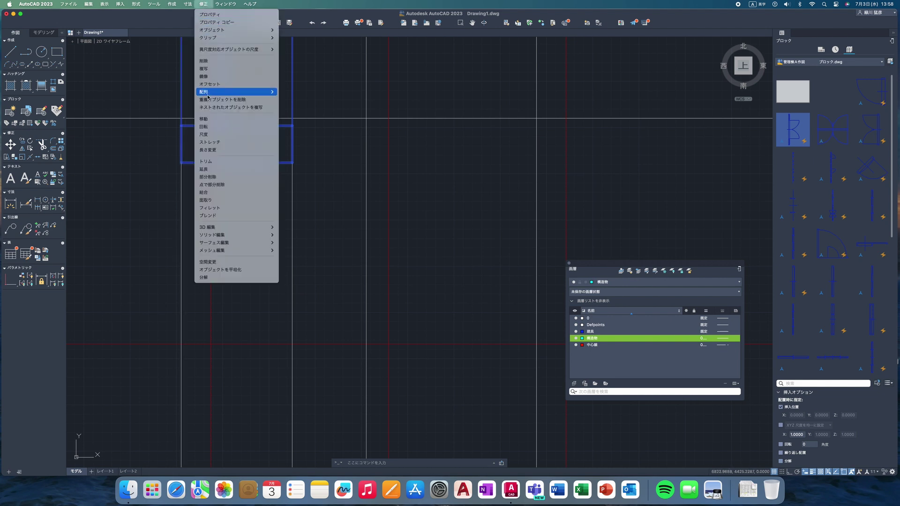
pyautogui.click(206, 120)
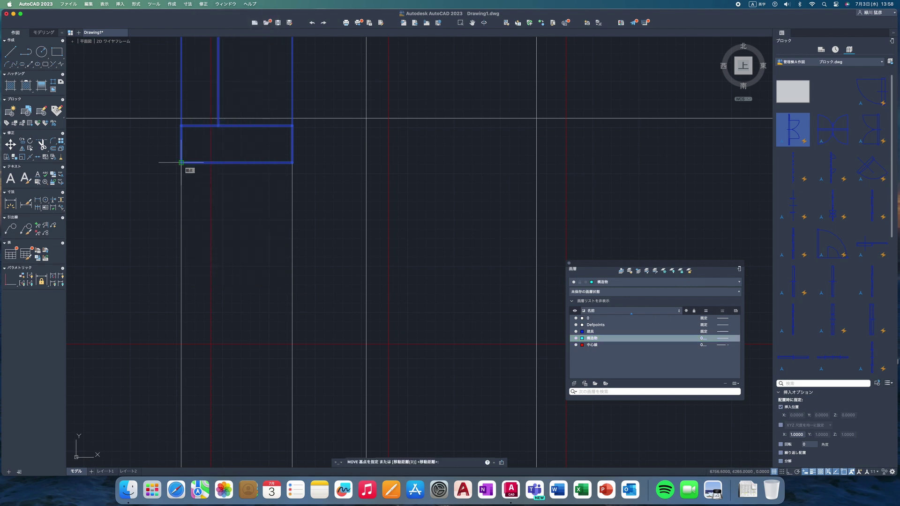
pyautogui.click(181, 163)
pyautogui.click(179, 117)
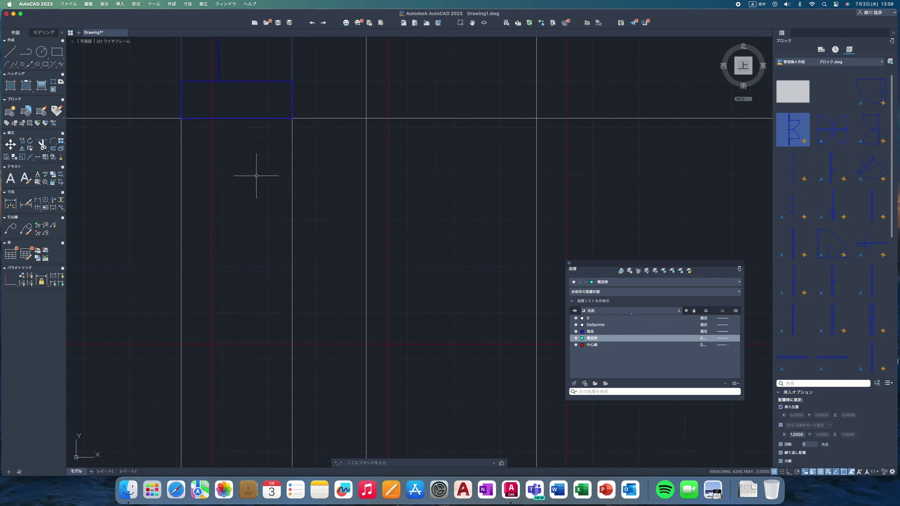
pyautogui.scroll(-2, 256, 175)
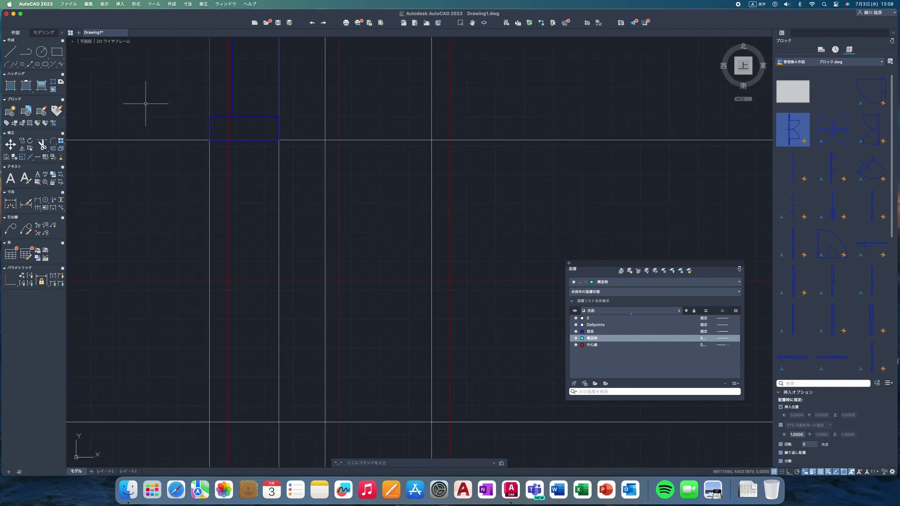
# Step: Draw a square column rectangle from the gridline intersection to the opposite column corner
pyautogui.click(57, 52)
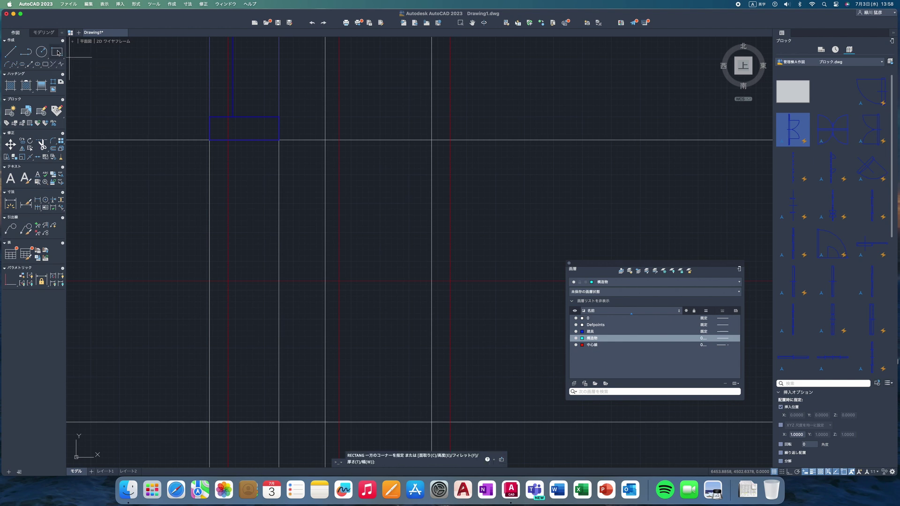
pyautogui.click(209, 140)
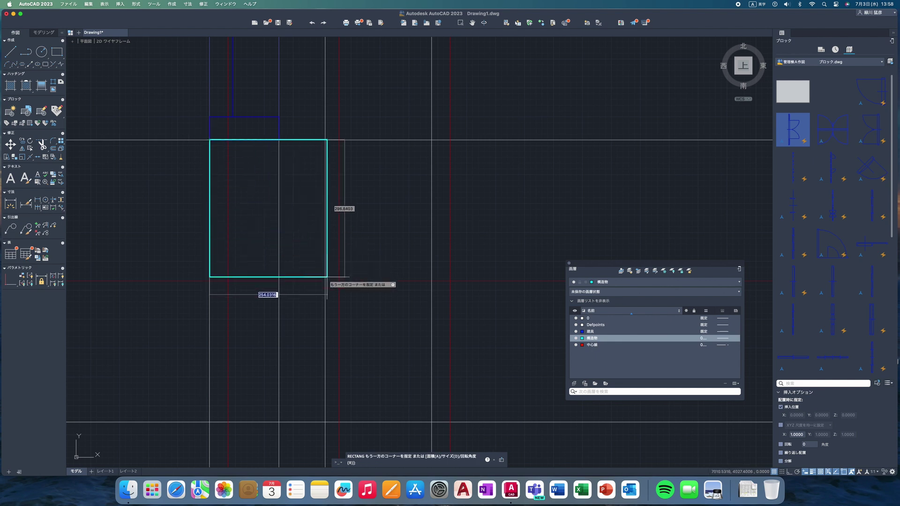
pyautogui.scroll(-2, 360, 332)
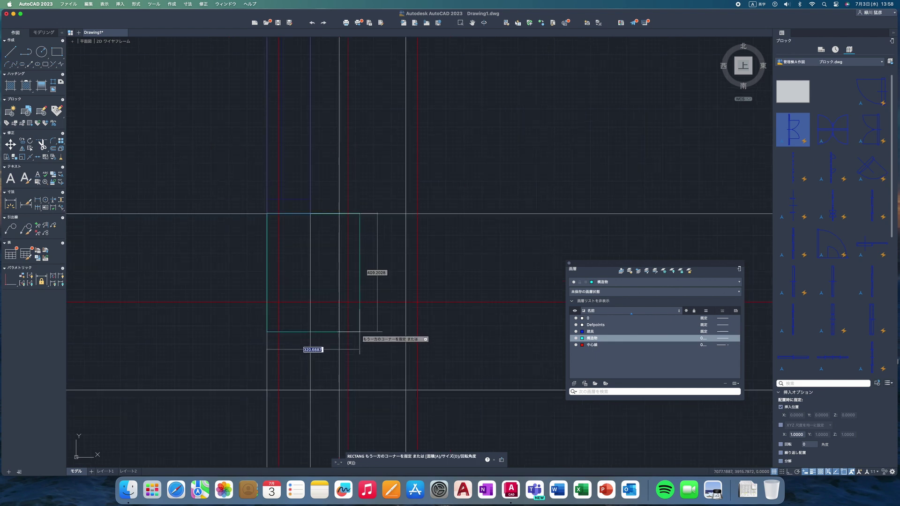
pyautogui.scroll(-2, 361, 332)
pyautogui.scroll(-2, 359, 330)
pyautogui.scroll(-3, 360, 331)
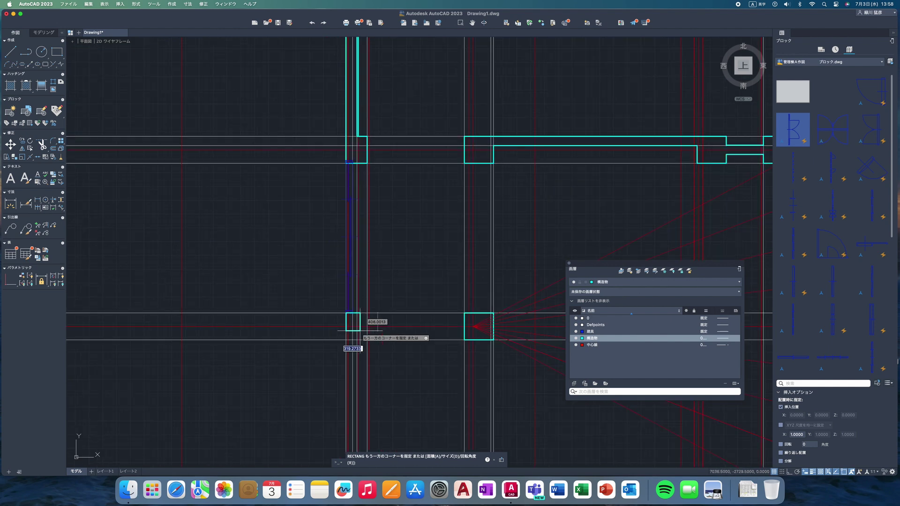
pyautogui.scroll(3, 388, 343)
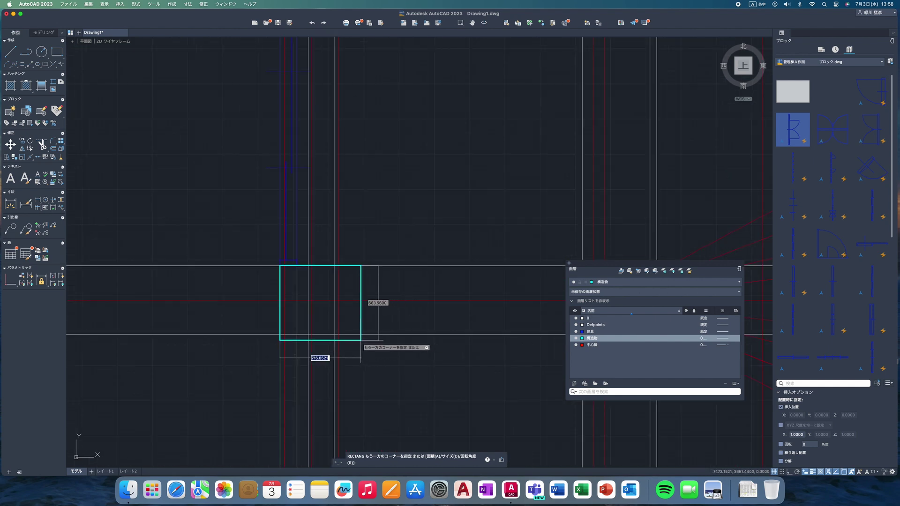
pyautogui.click(334, 334)
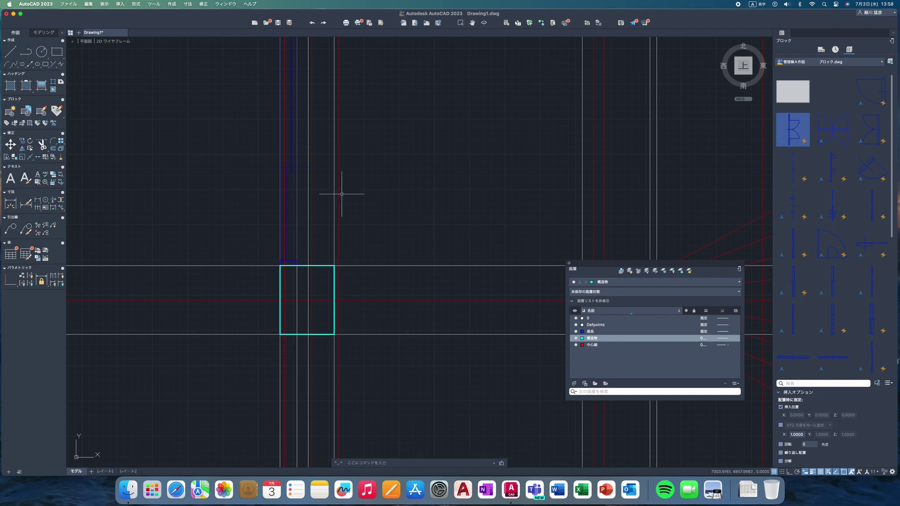
pyautogui.scroll(-5, 335, 134)
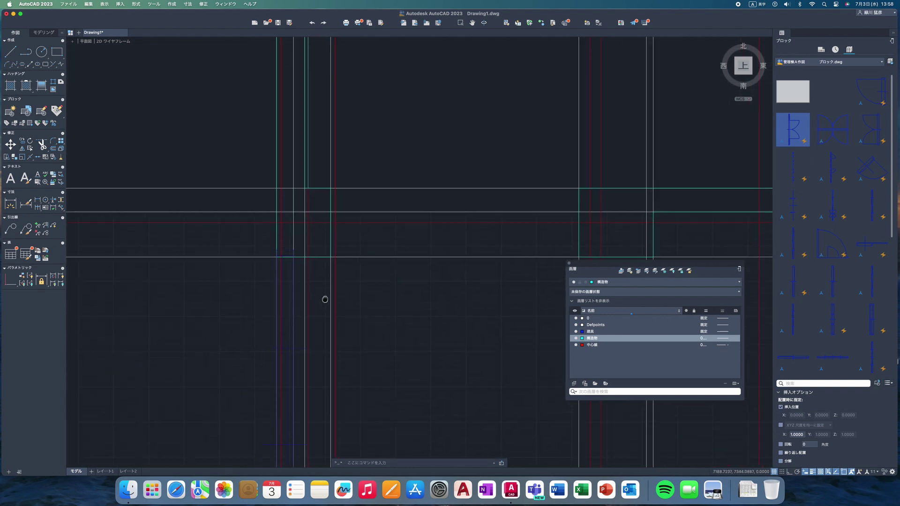
pyautogui.scroll(6, 298, 266)
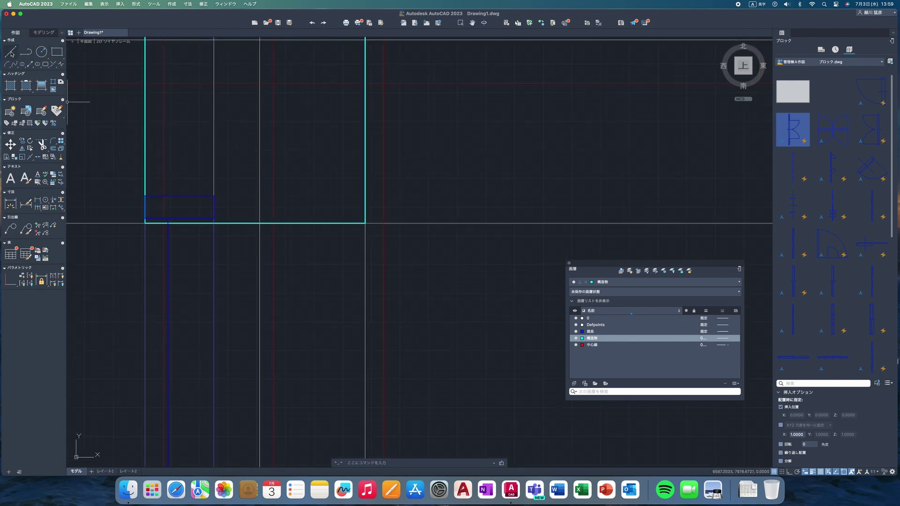
# Step: Draw a line from the blue block's top-left corner to the right-hand wall
pyautogui.click(144, 196)
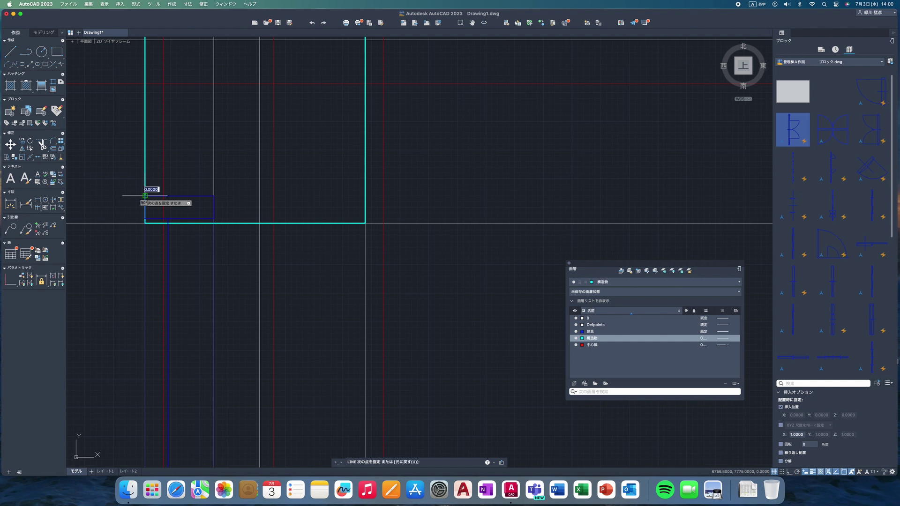
pyautogui.click(365, 196)
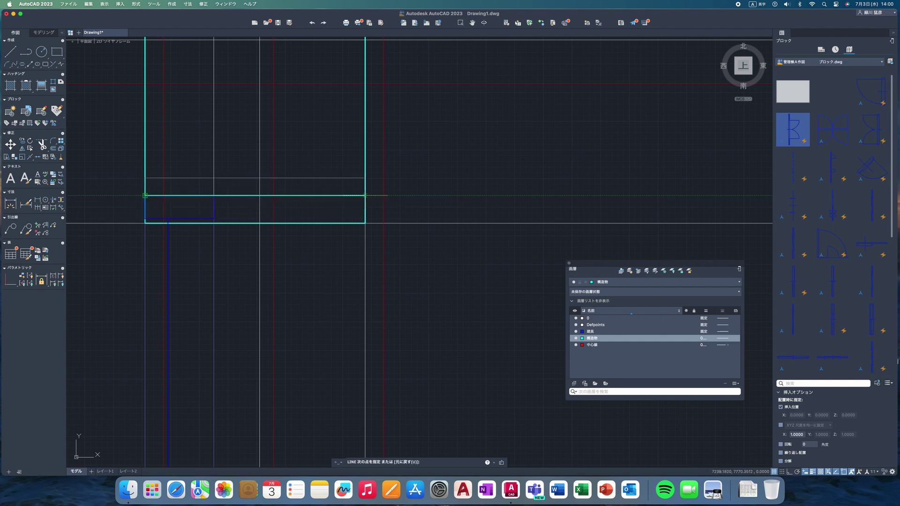
pyautogui.press('Return')
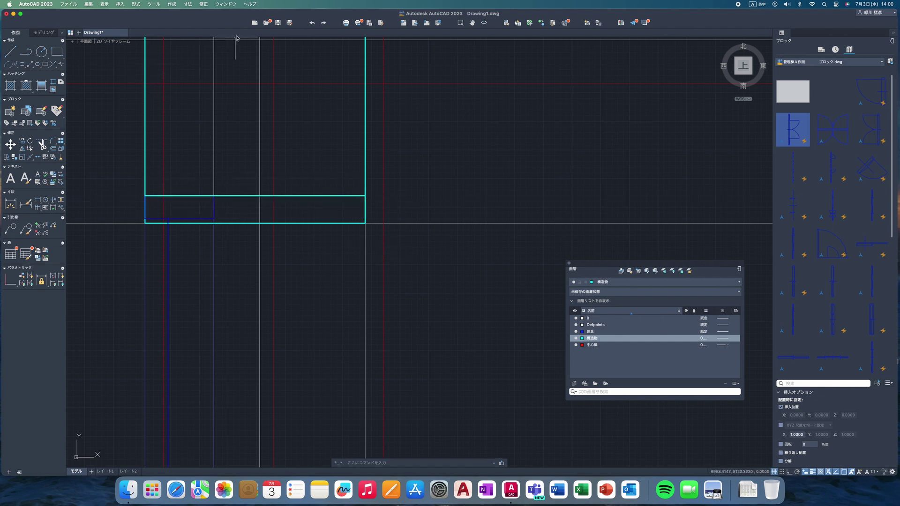
# Step: Trim the surplus pieces of the bottom wall line below the new column
pyautogui.click(203, 3)
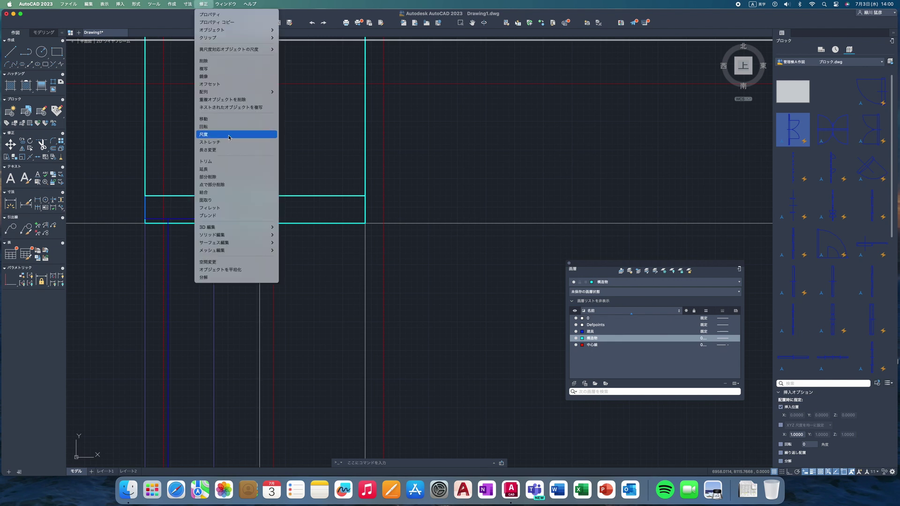
pyautogui.click(216, 162)
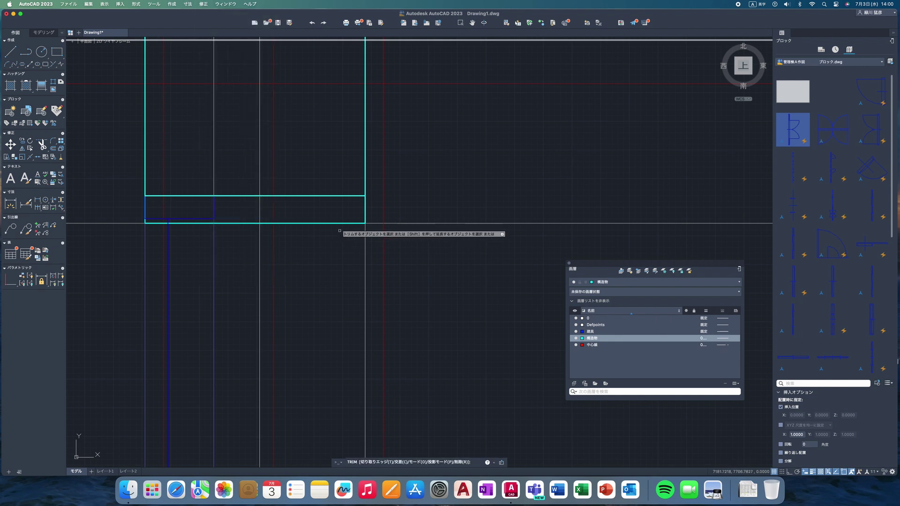
pyautogui.click(357, 222)
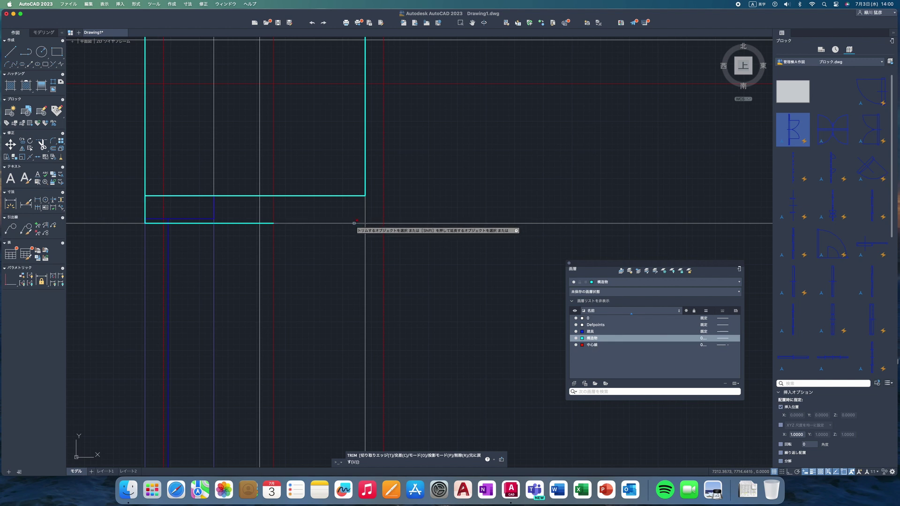
pyautogui.click(266, 223)
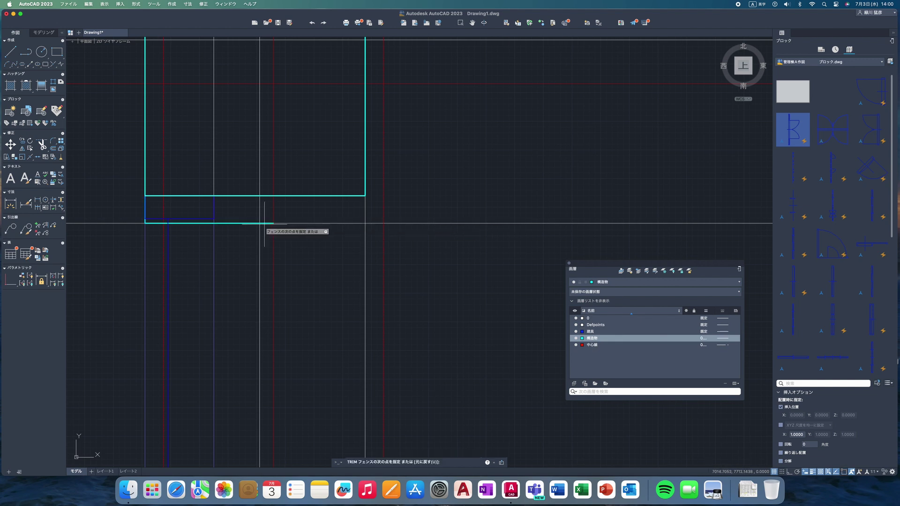
pyautogui.click(251, 223)
pyautogui.click(264, 223)
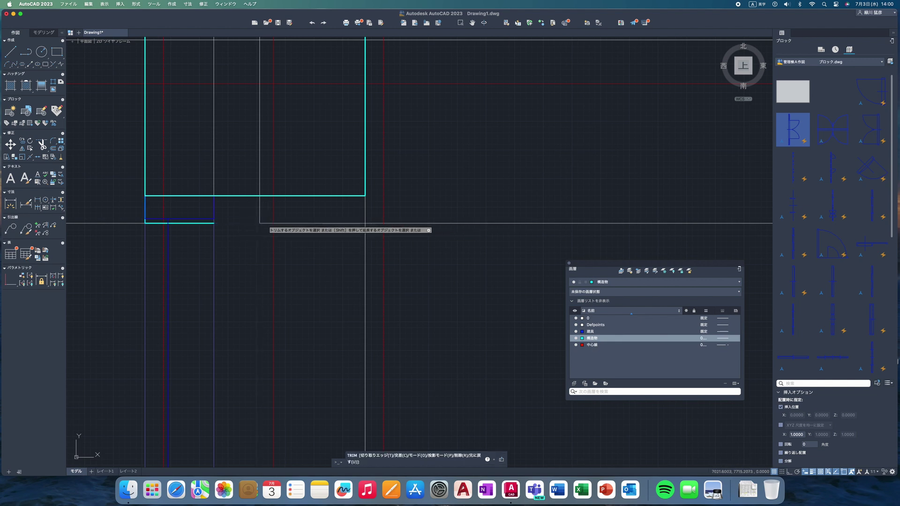
pyautogui.click(202, 223)
pyautogui.click(161, 224)
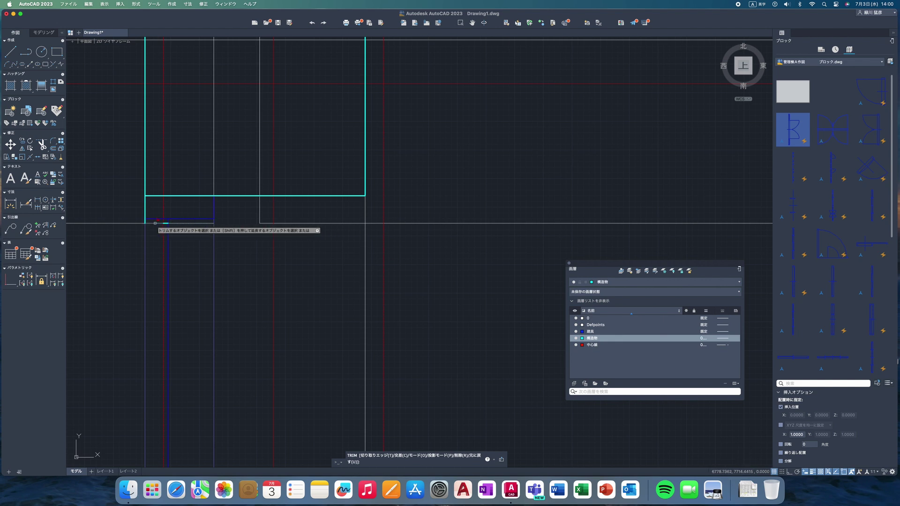